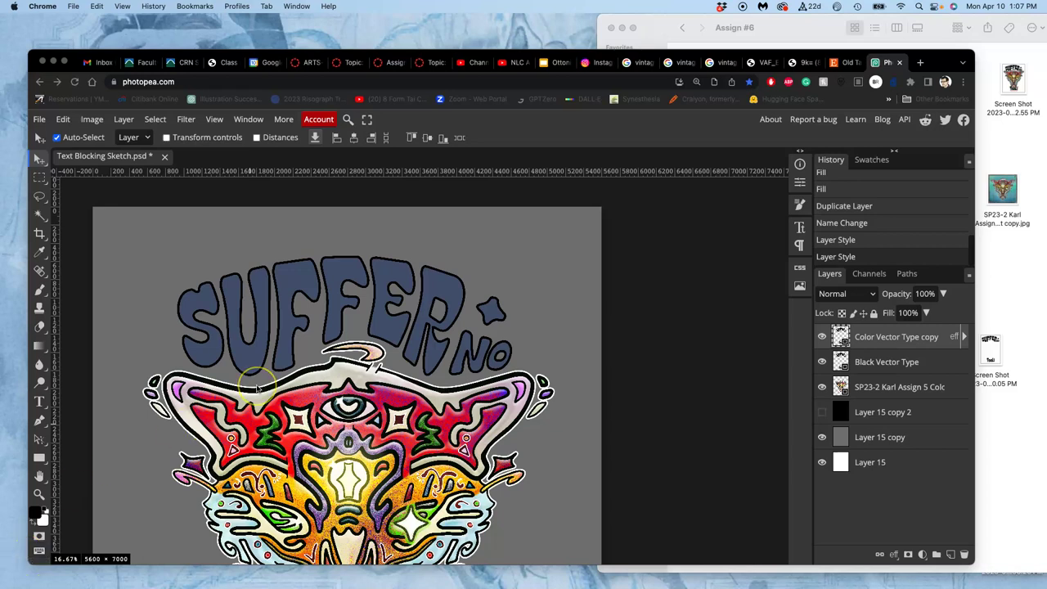
Compare the lettering by toggling the coloured copy and its Stroke outline off and back on.
scroll(256, 389, left, 5)
scroll(256, 389, down, 2)
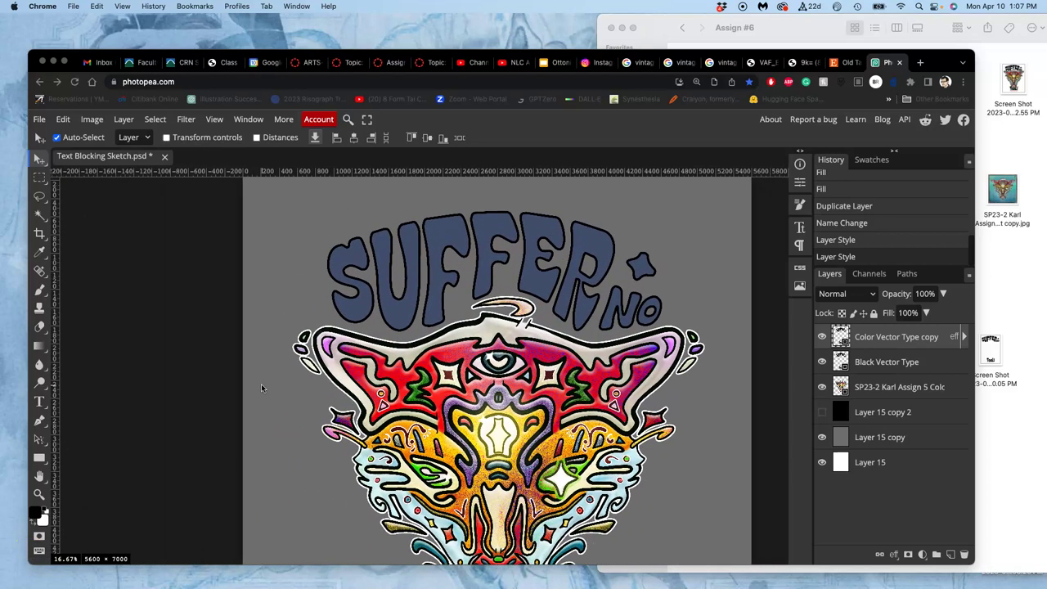
click(822, 339)
click(822, 338)
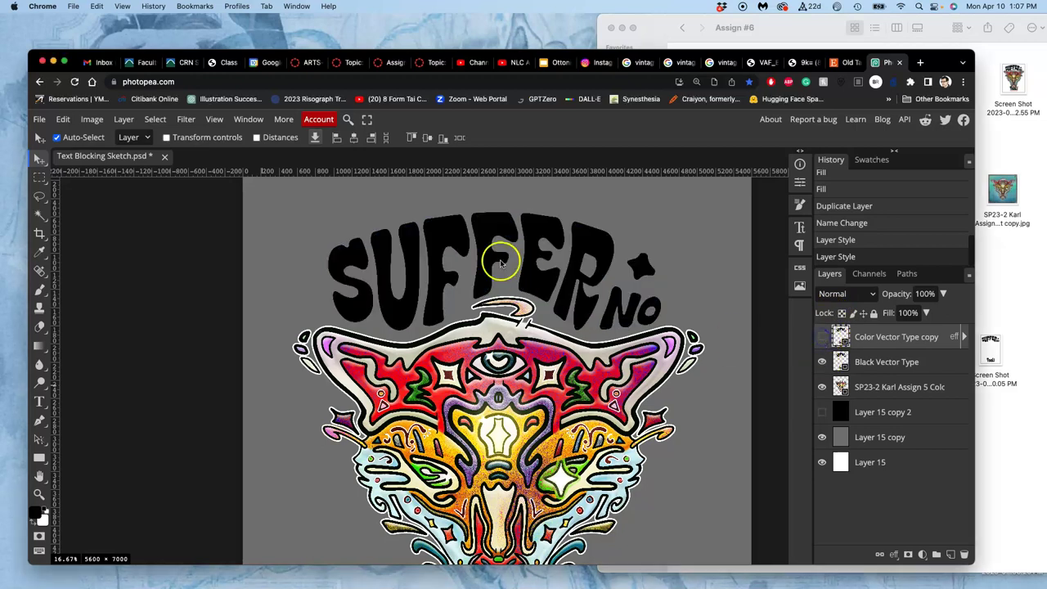
click(822, 337)
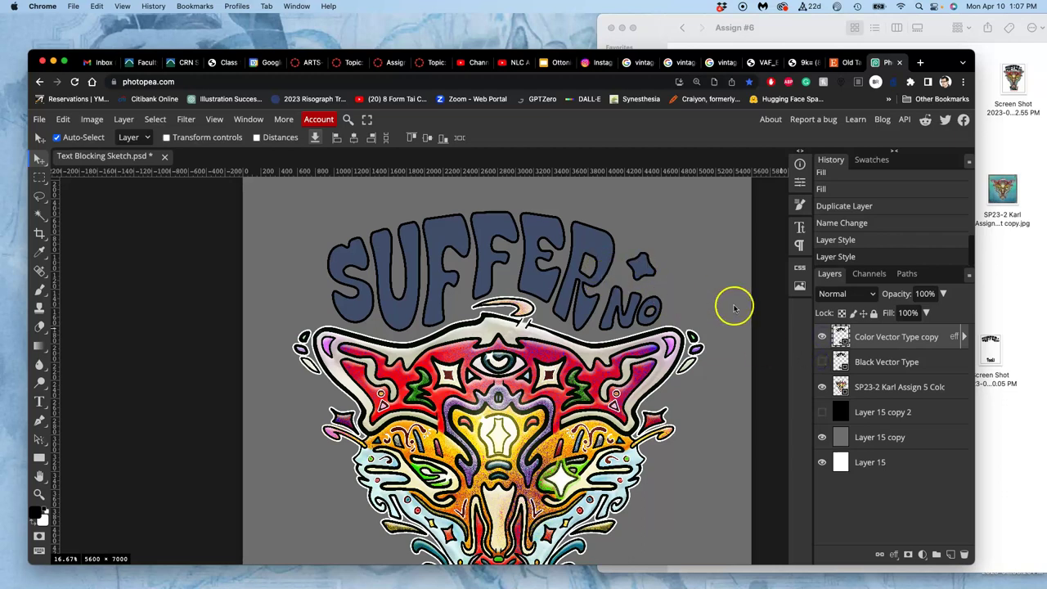
click(964, 338)
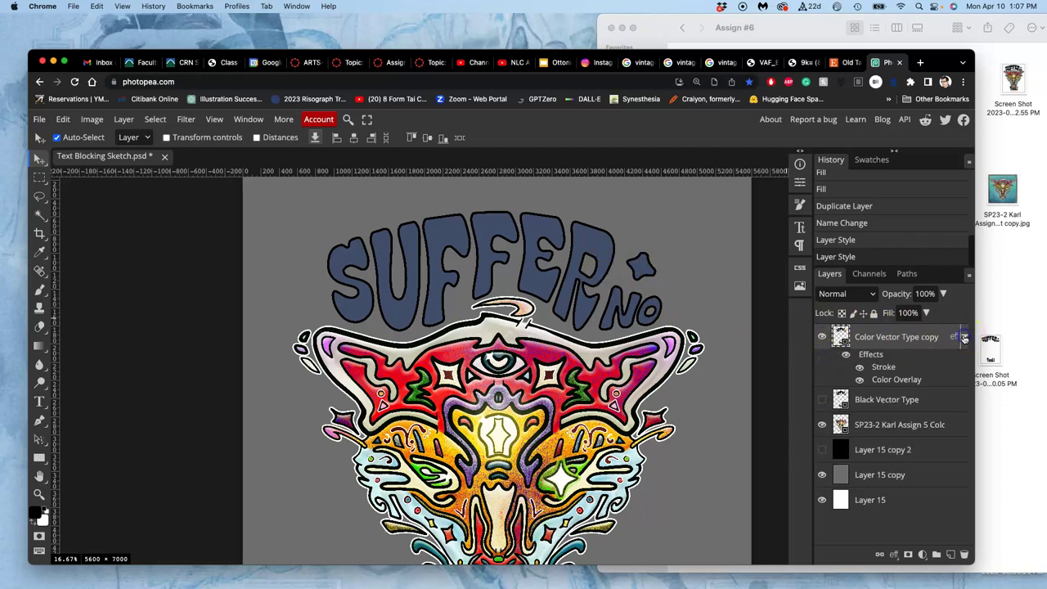
click(859, 369)
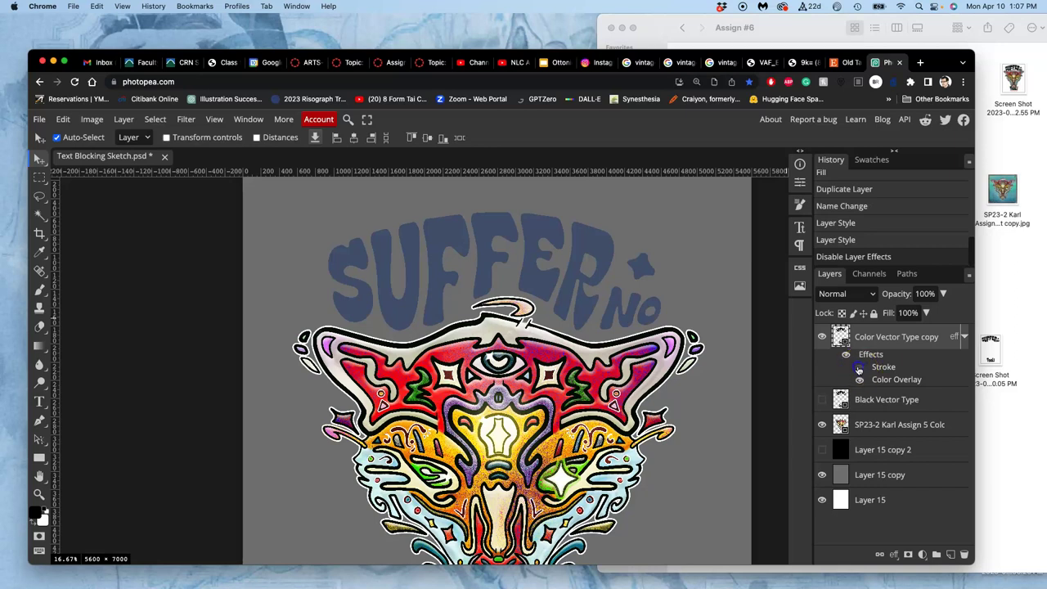
double_click(858, 370)
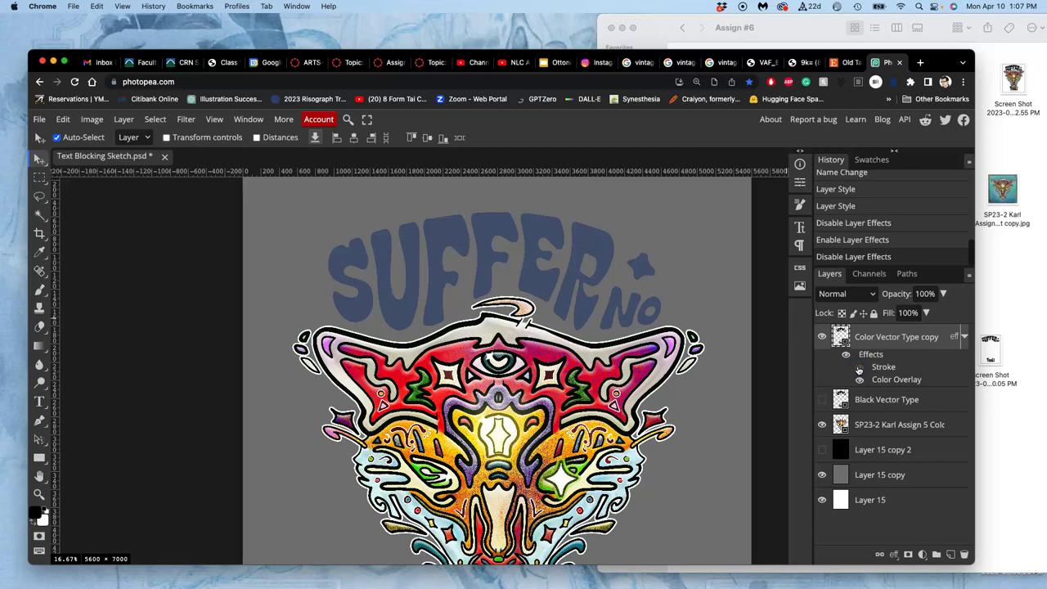
click(858, 370)
Move the monster illustration layer to the top of the layer stack.
scroll(609, 305, down, 5)
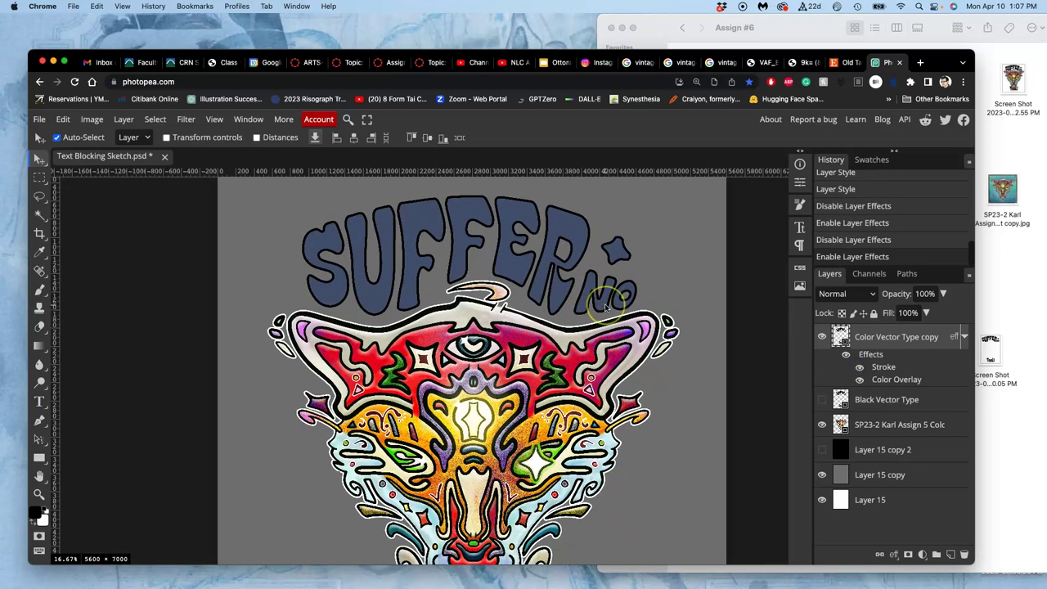
scroll(605, 307, down, 4)
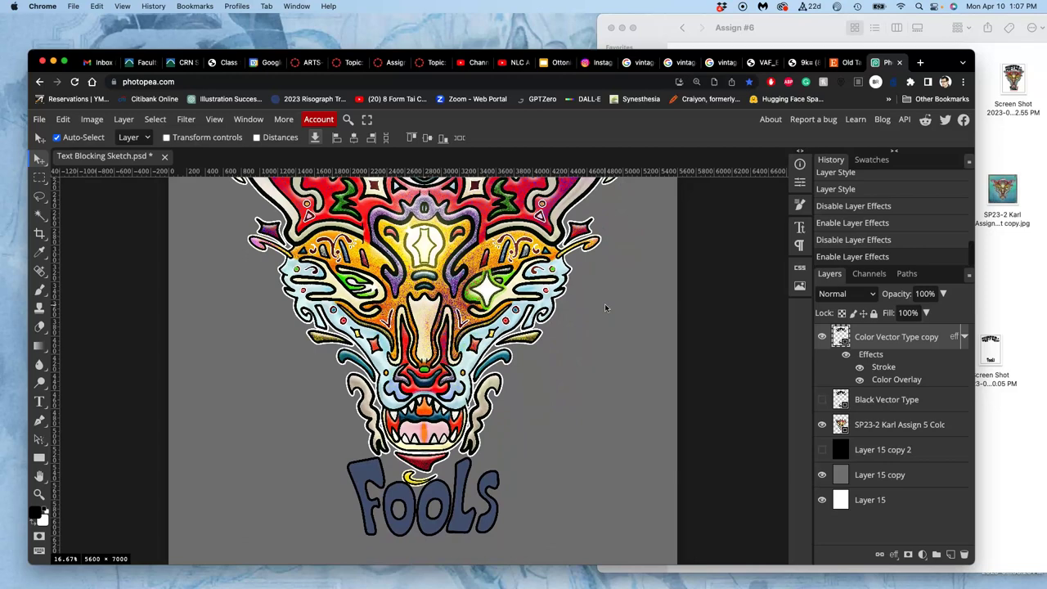
scroll(605, 307, up, 10)
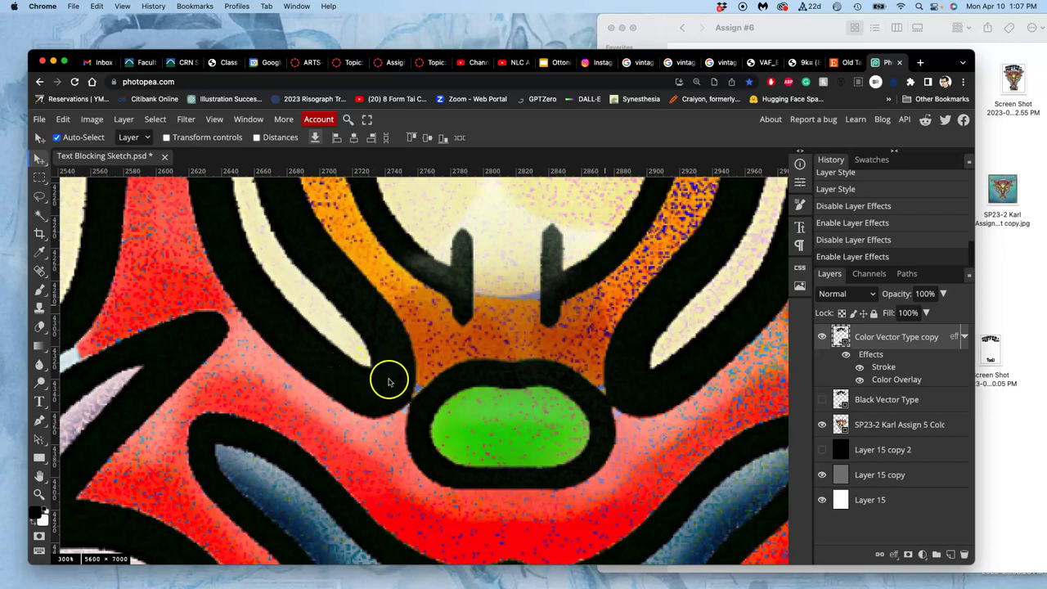
scroll(385, 380, down, 5)
scroll(385, 385, down, 4)
scroll(409, 368, up, 5)
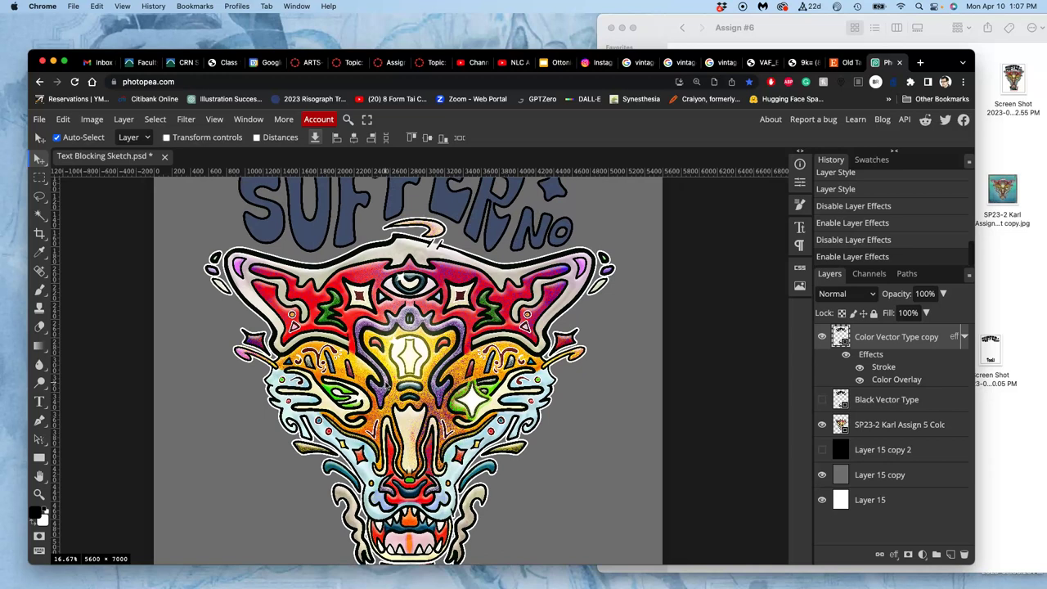
scroll(409, 368, down, 1)
scroll(409, 368, down, 2)
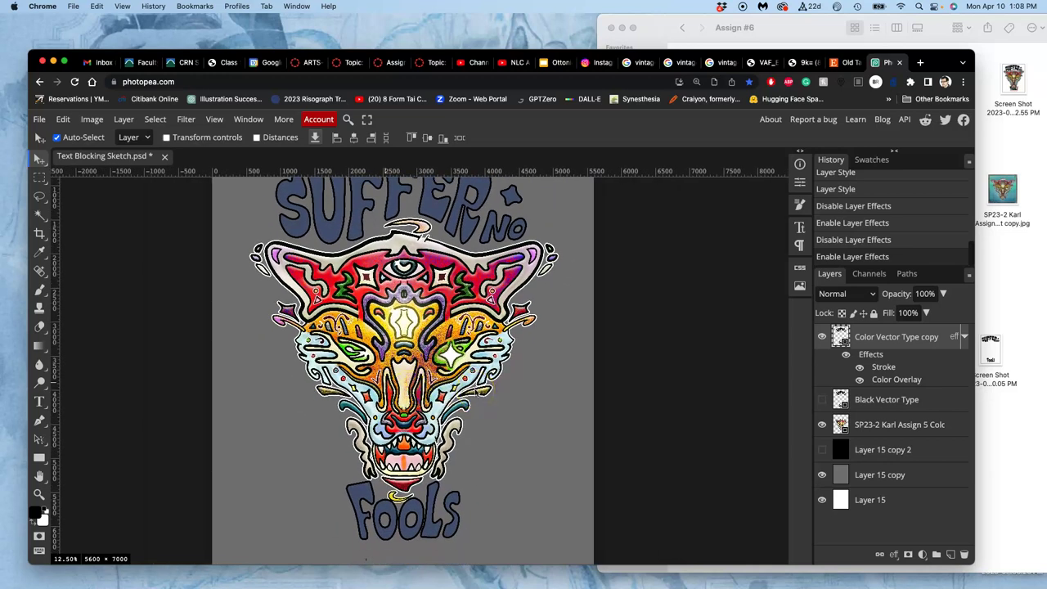
scroll(484, 445, up, 1)
scroll(484, 446, up, 2)
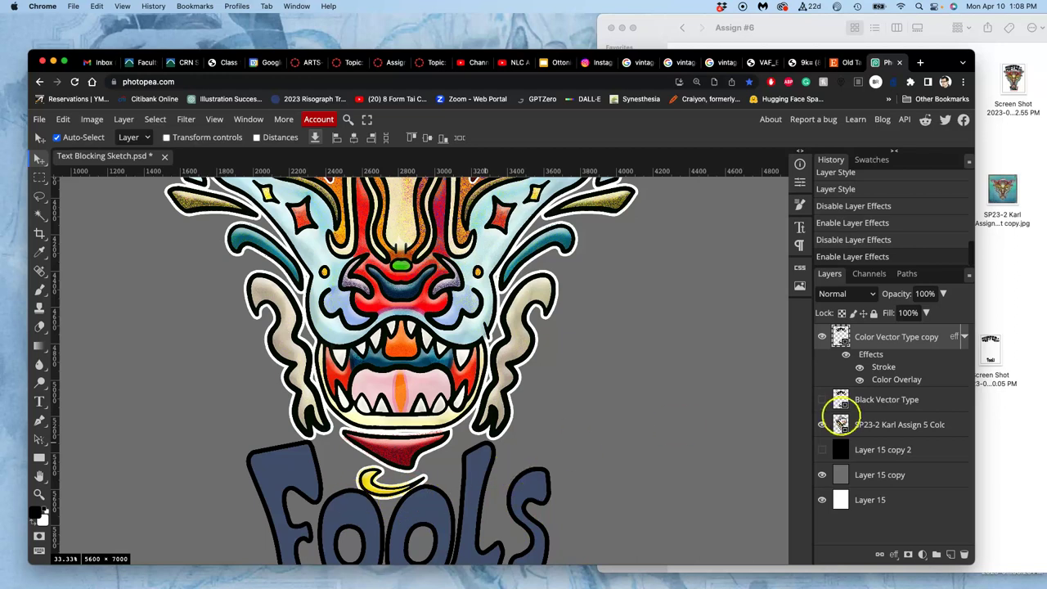
drag(840, 418, 860, 331)
Make the Black Vector Type layer visible again and select it.
scroll(470, 463, down, 3)
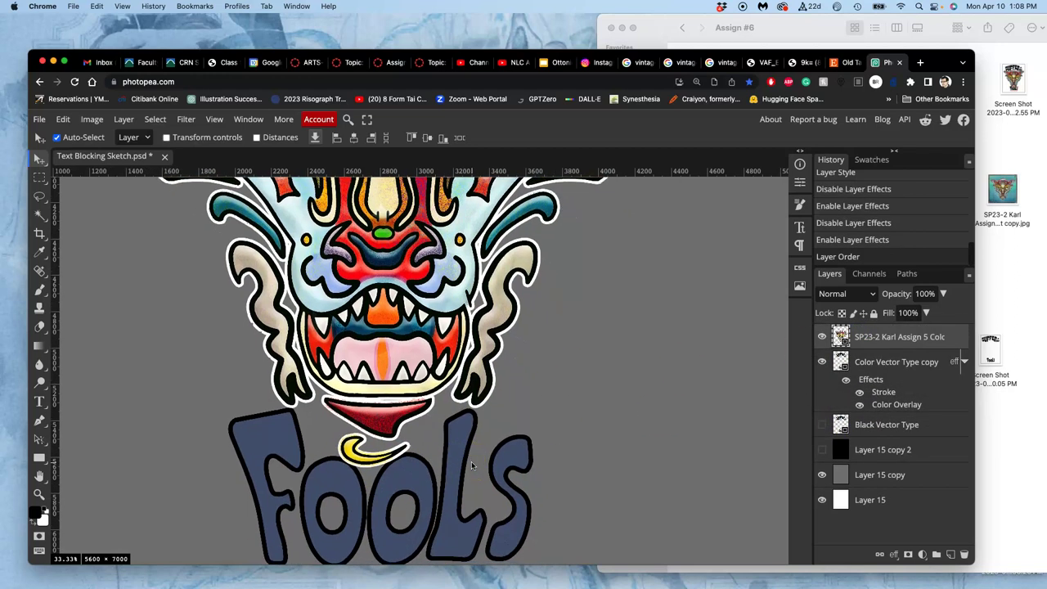
scroll(471, 465, right, 2)
scroll(471, 465, down, 1)
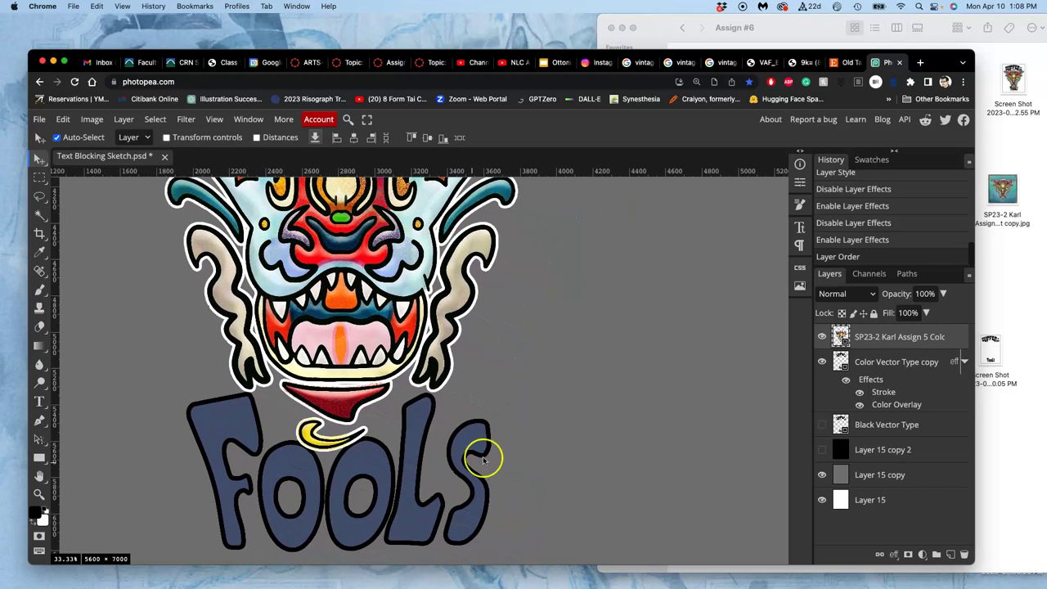
click(874, 364)
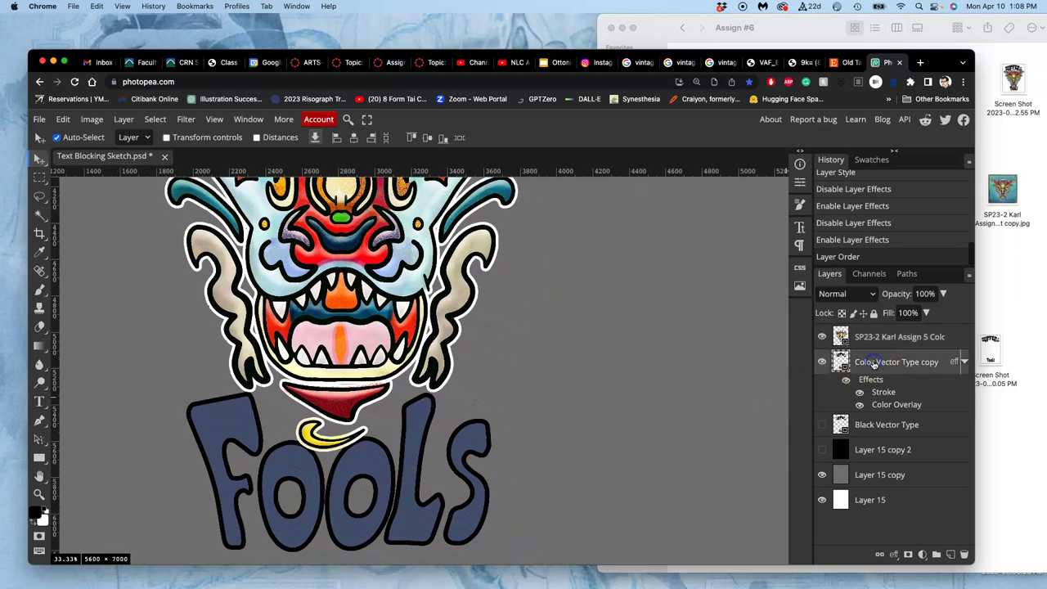
click(824, 424)
click(869, 425)
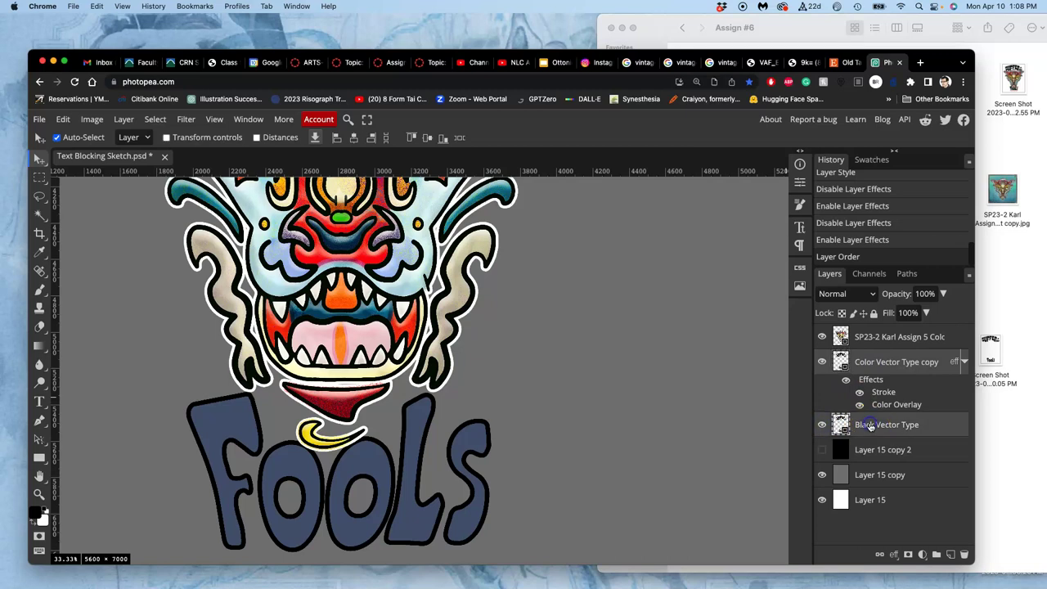
Free-transform the Black Vector Type layer, stretching its height to 105.51%.
key(super+alt+t)
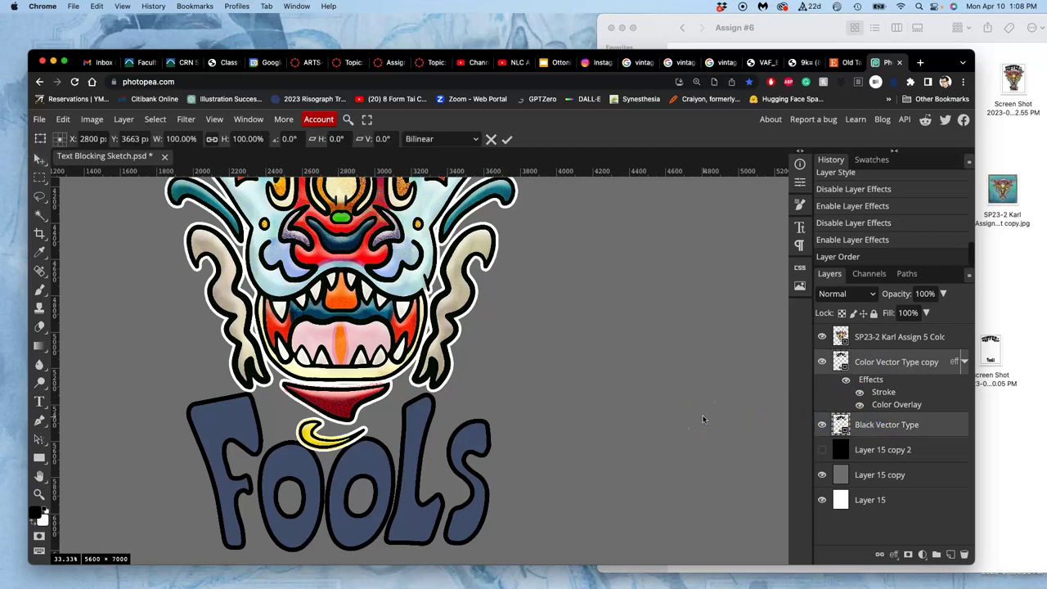
key(super+minus)
key(super+minus)
key(super+minus)
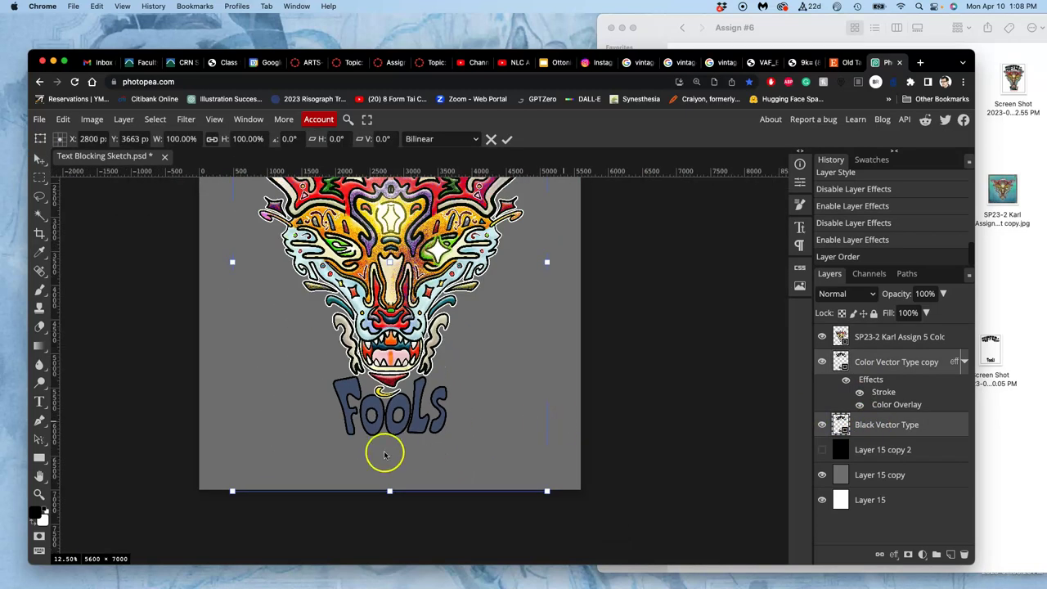
drag(392, 489, 391, 488)
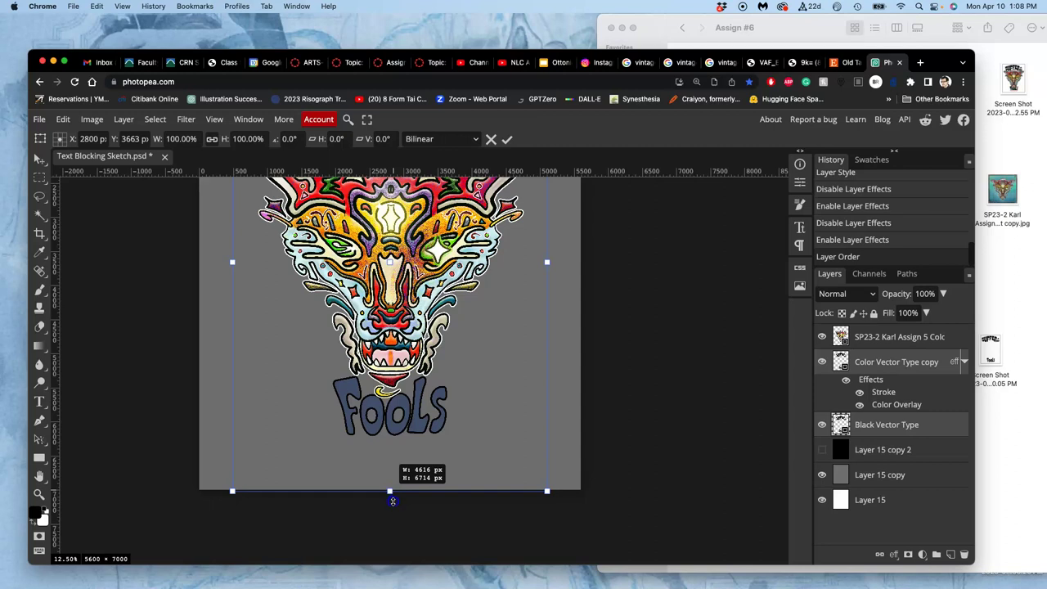
drag(415, 493, 546, 491)
scroll(479, 373, up, 3)
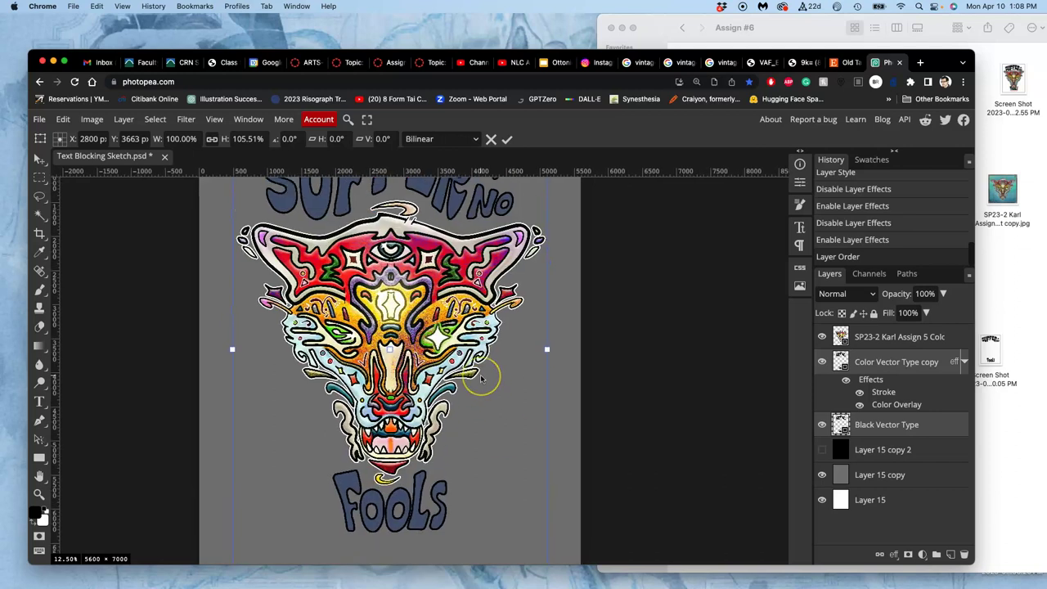
scroll(481, 378, down, 1)
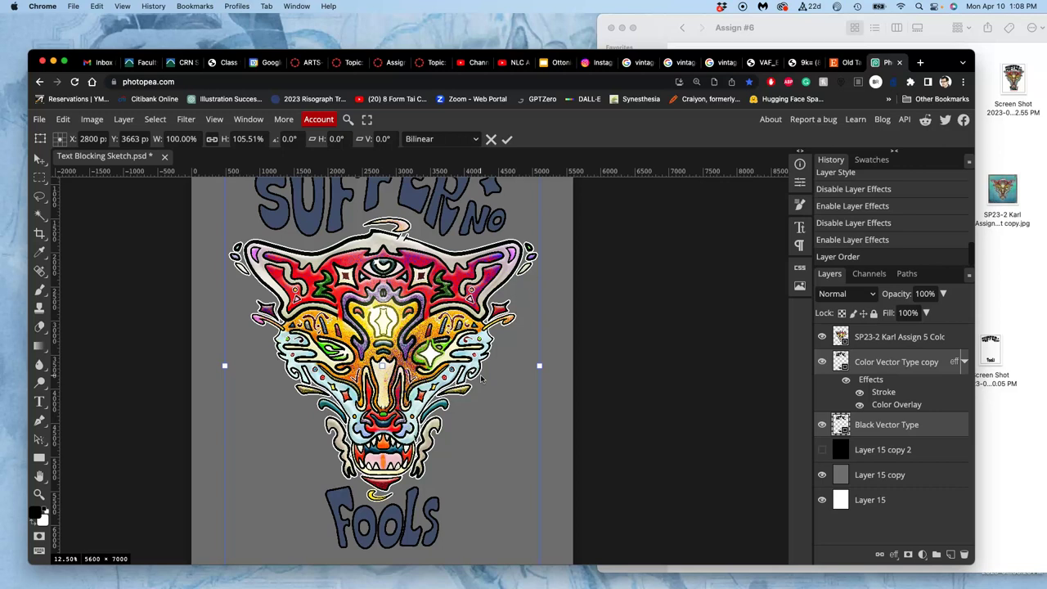
key(Return)
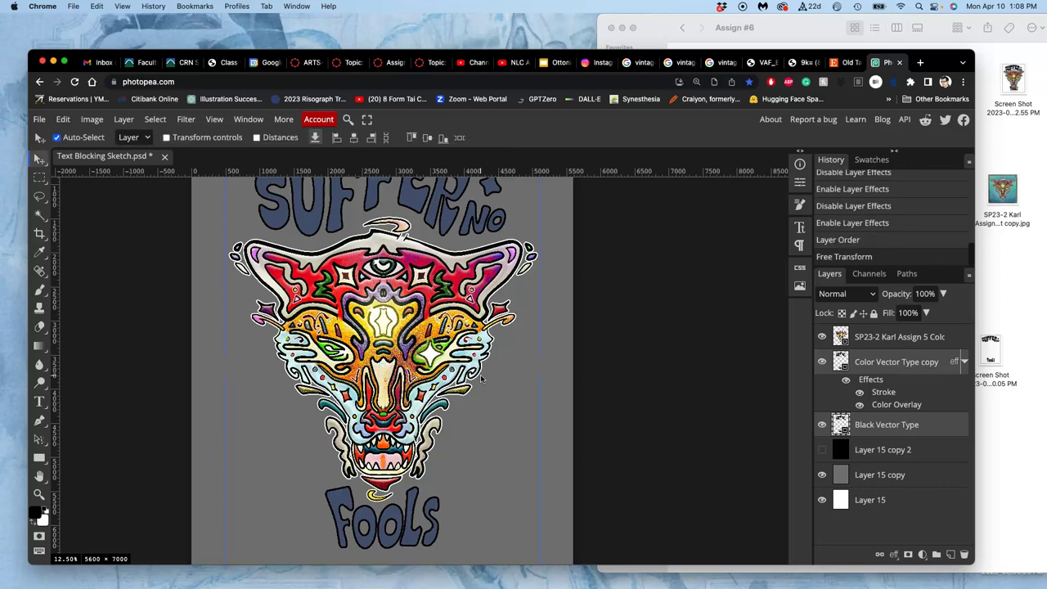
Toggle the coloured lettering copy off and on to compare it with the black type.
click(824, 362)
click(823, 362)
click(823, 362)
click(823, 363)
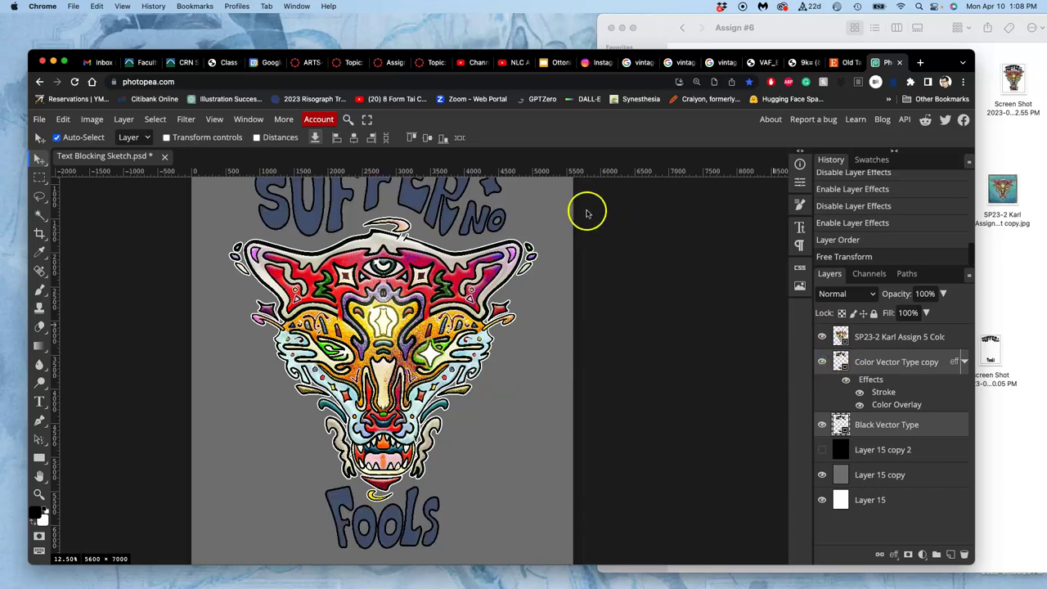
Open the Canvas assignment's POST HERE! discussion in a new tab.
click(388, 63)
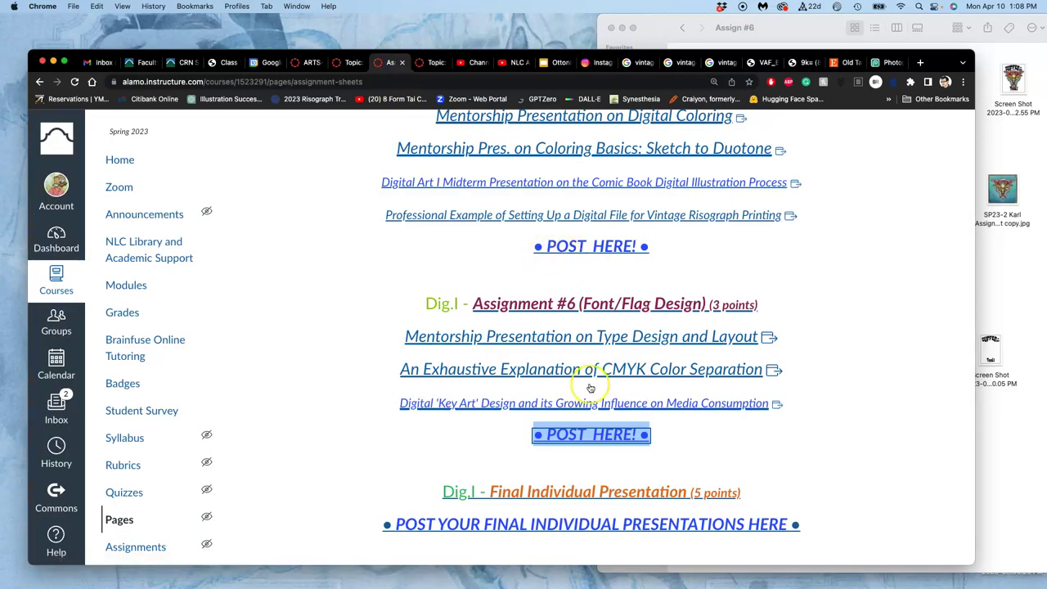
right_click(577, 434)
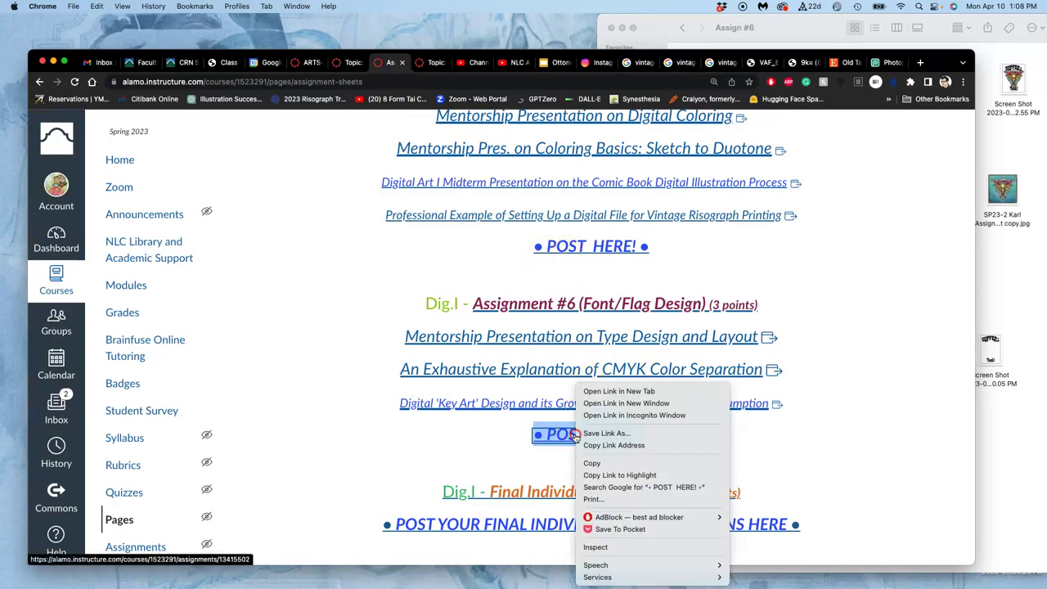
click(605, 391)
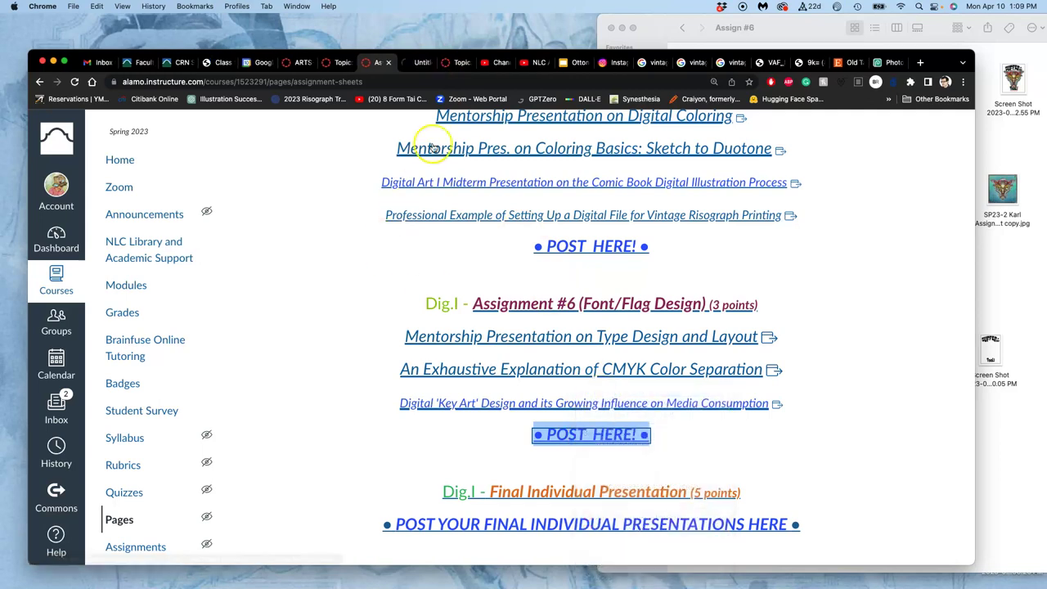
click(415, 62)
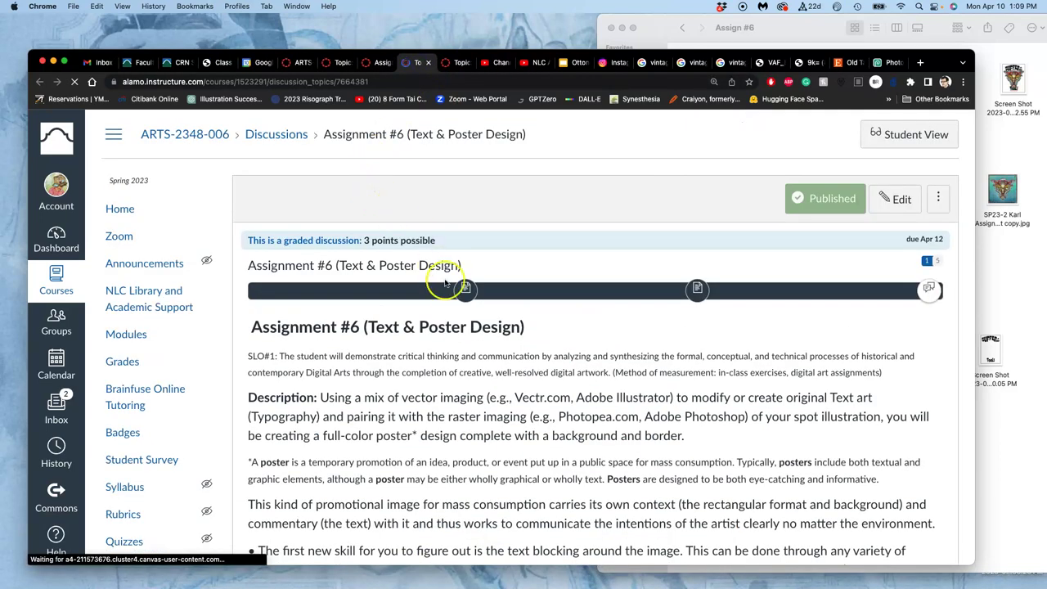
Review the instructor demo's SUFFER NO FOOLS type images, then return to Text Blocking Sketch.psd.
scroll(448, 287, down, 20)
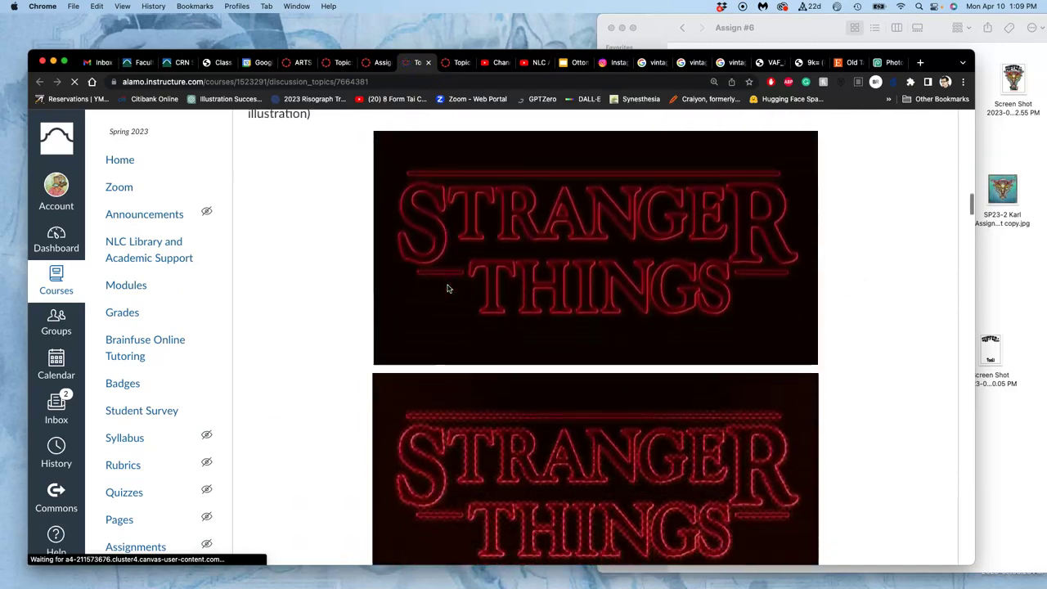
scroll(448, 287, down, 20)
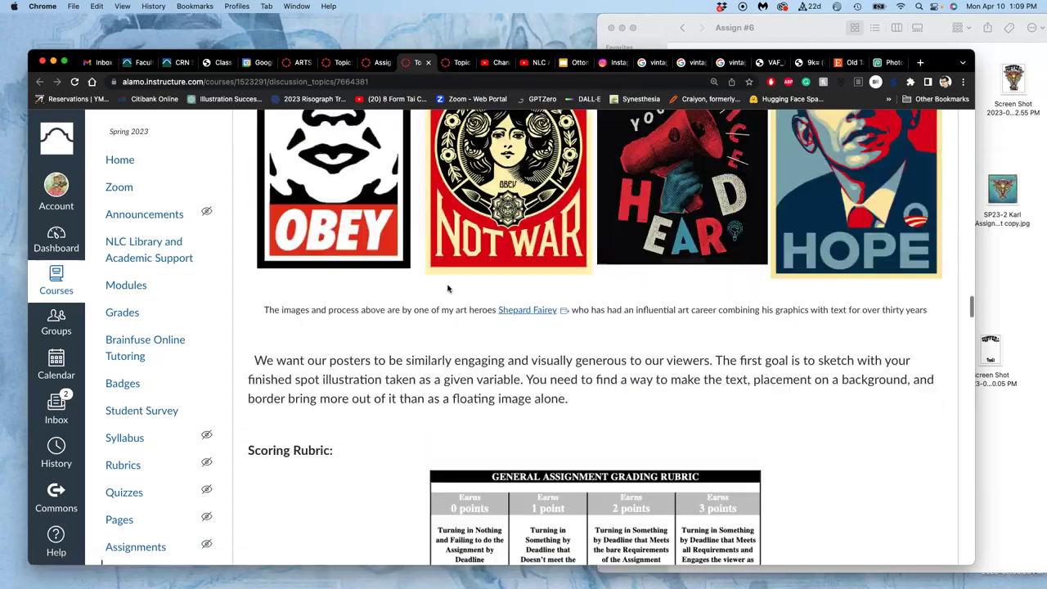
scroll(448, 287, down, 10)
scroll(449, 288, up, 2)
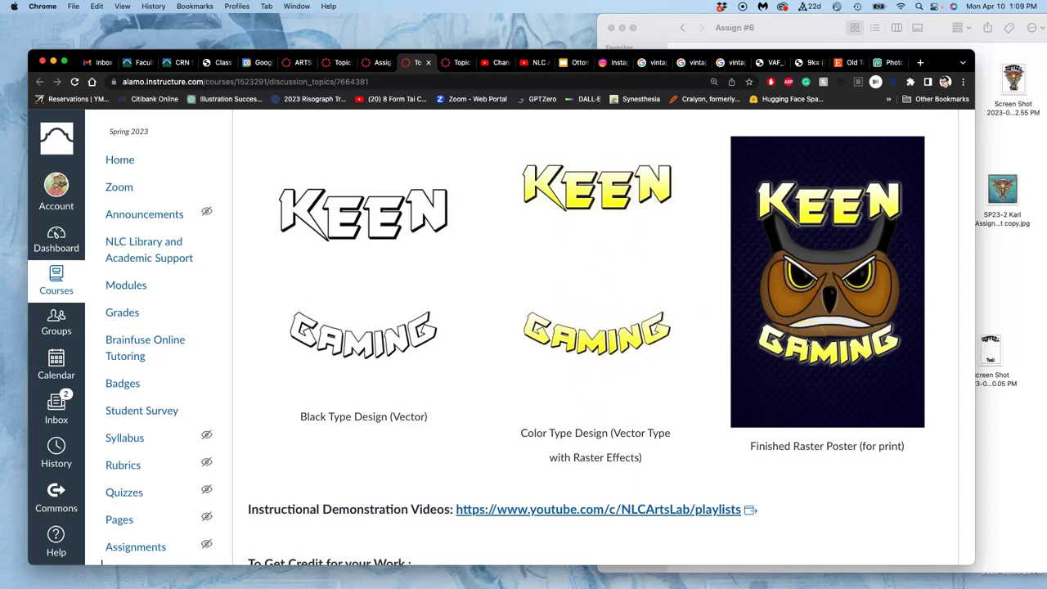
scroll(808, 344, down, 20)
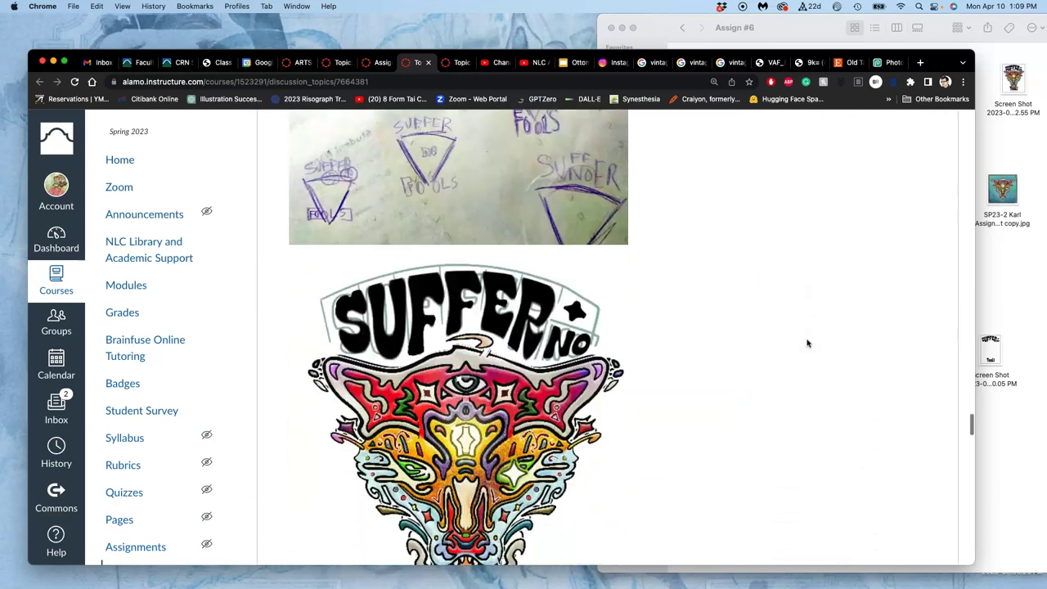
scroll(808, 343, down, 5)
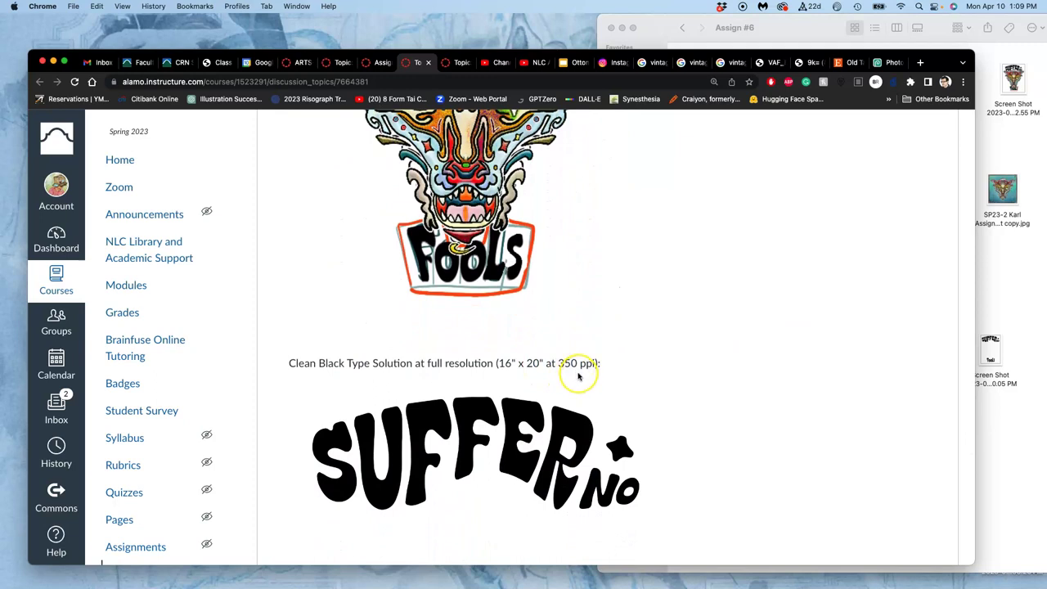
scroll(578, 376, up, 5)
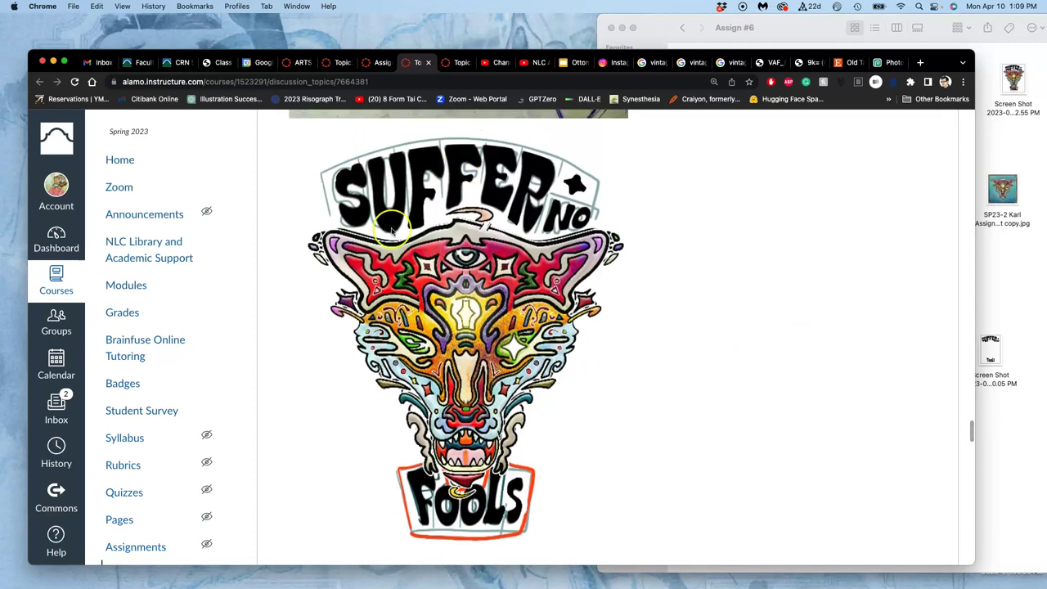
scroll(432, 260, down, 10)
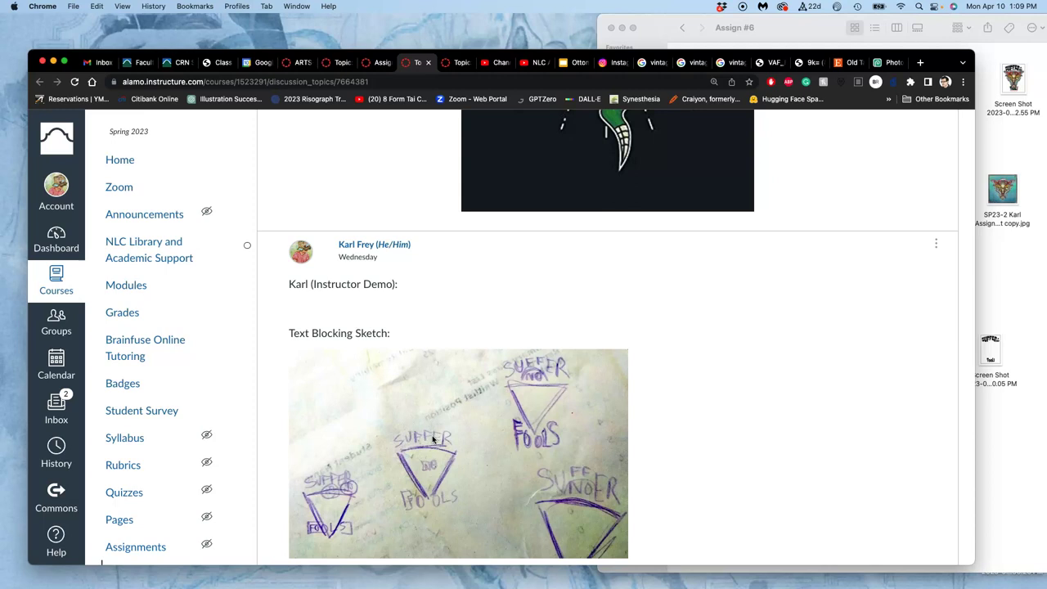
scroll(433, 440, up, 10)
scroll(432, 434, down, 5)
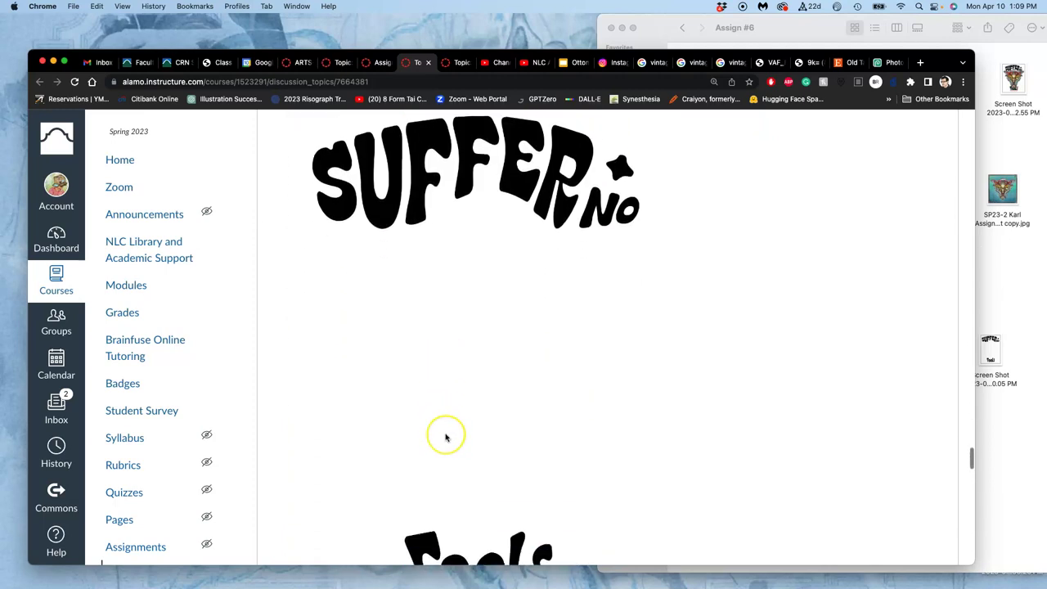
scroll(446, 436, down, 5)
scroll(460, 319, up, 2)
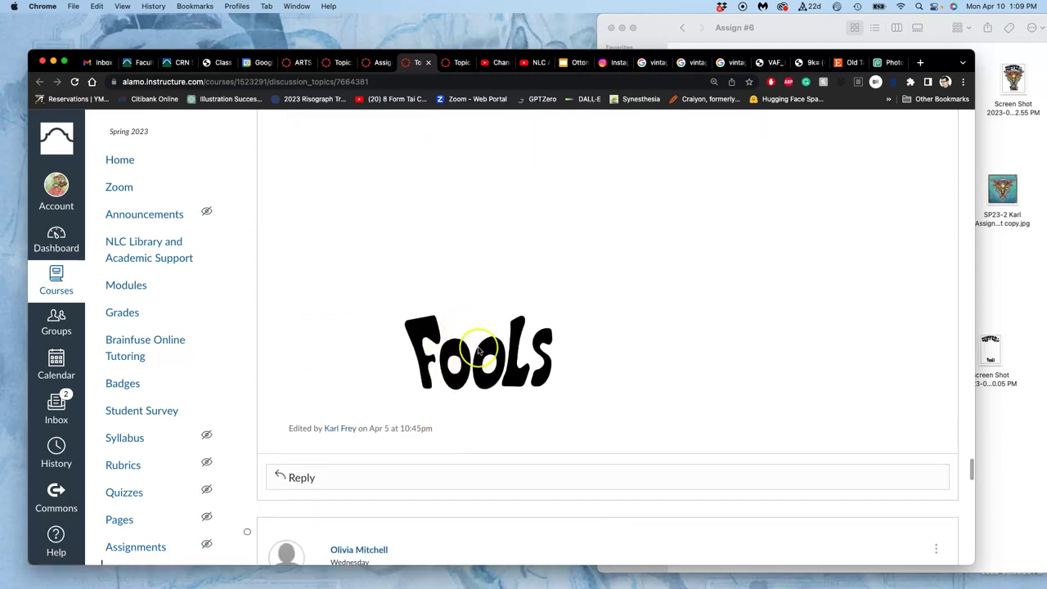
scroll(478, 350, up, 5)
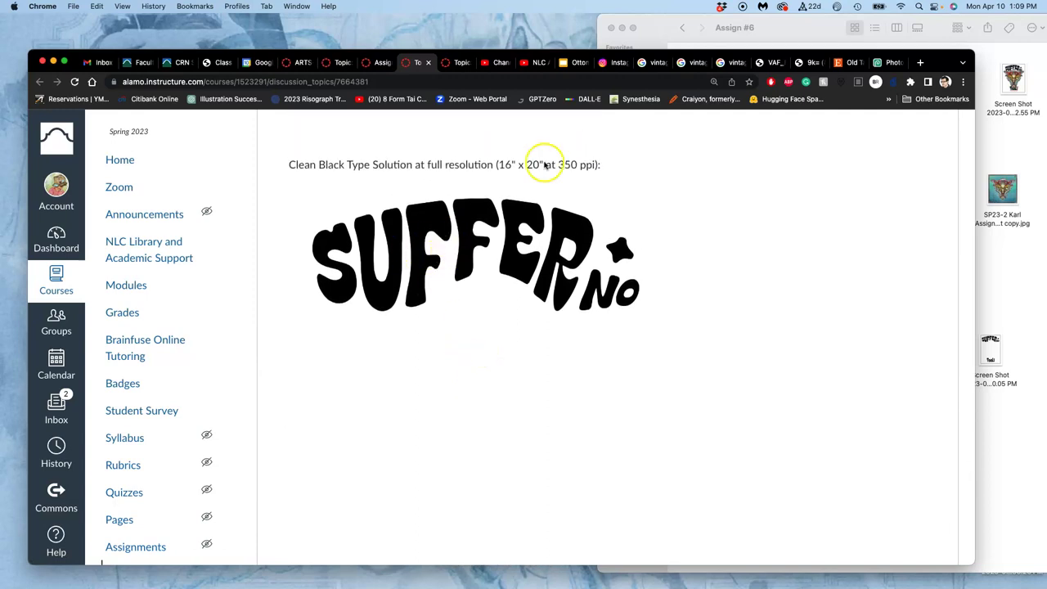
click(893, 62)
scroll(439, 242, up, 3)
scroll(439, 241, left, 2)
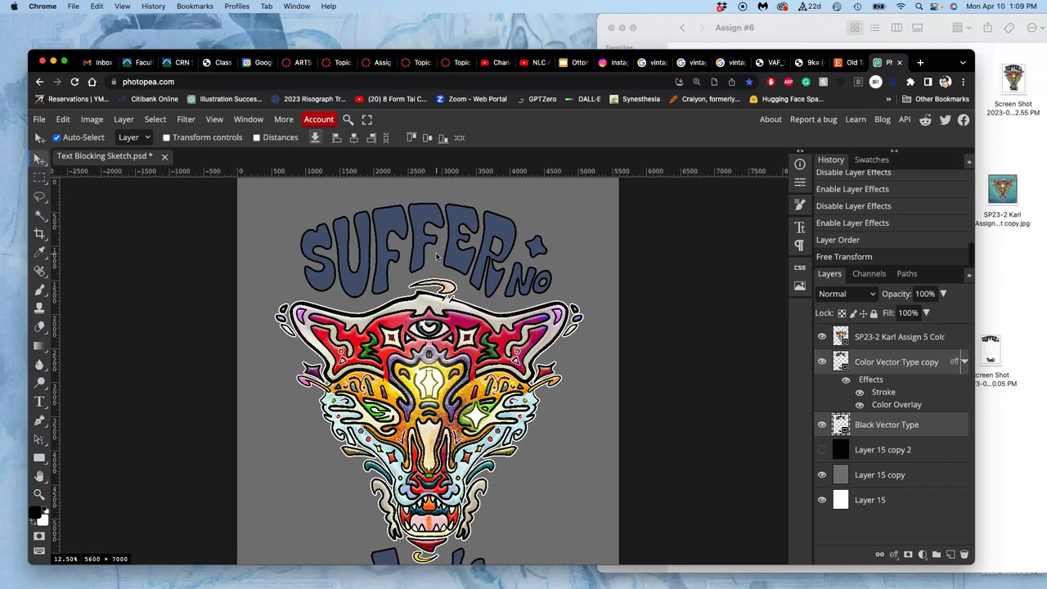
Browse related vintage motorcycle posters and preview Anderson Design Group's 'Explore America By Motorcycle'.
click(771, 64)
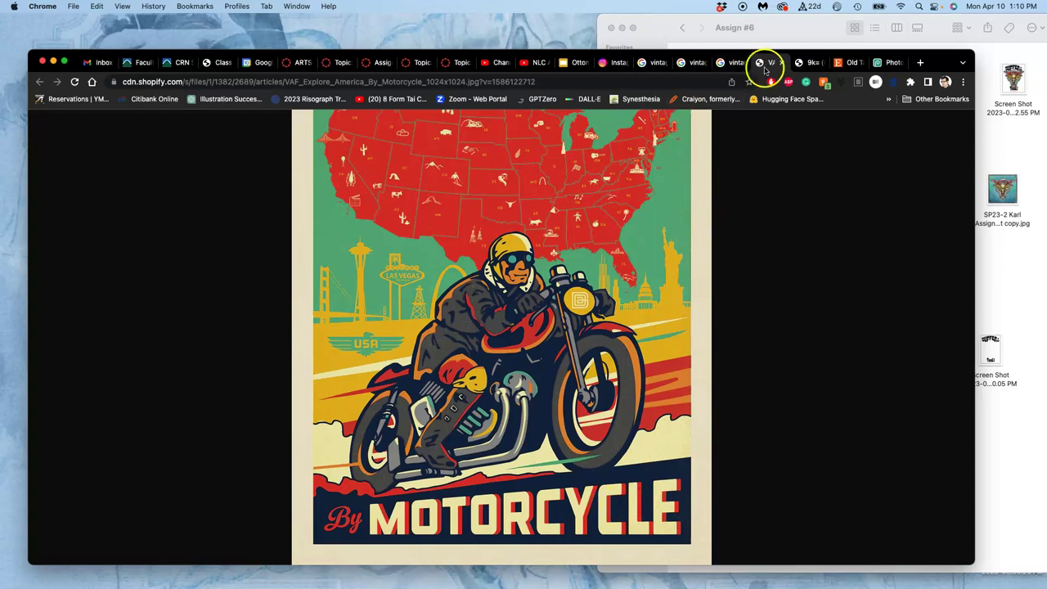
click(736, 63)
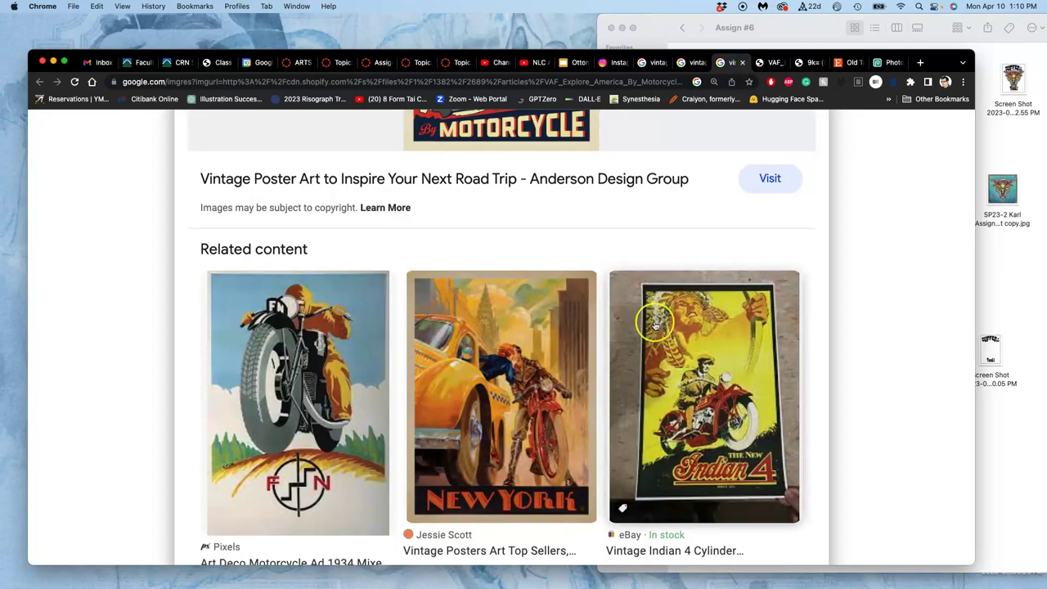
scroll(654, 326, down, 5)
scroll(654, 325, down, 2)
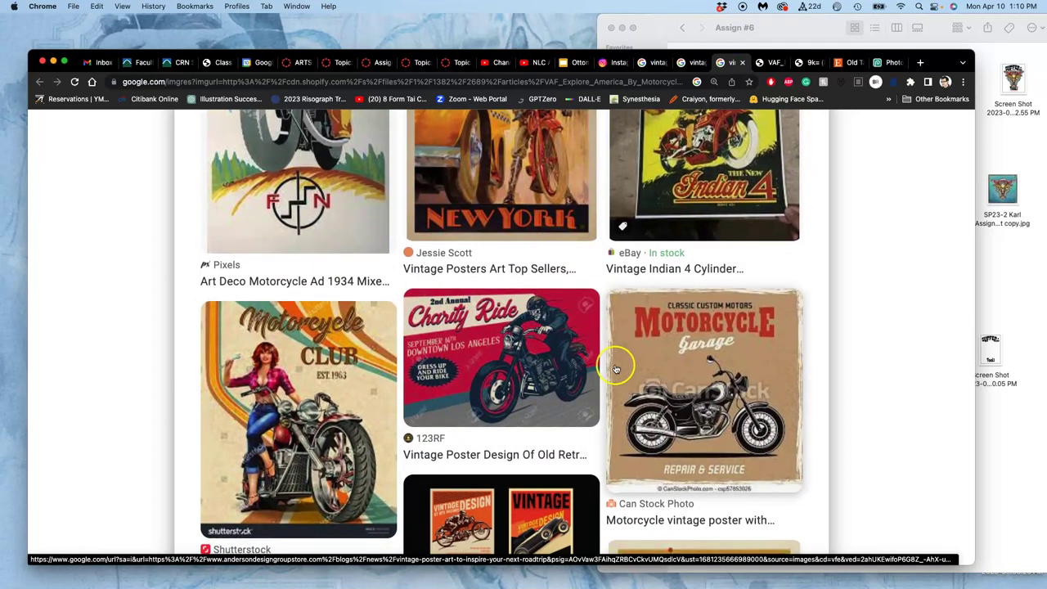
scroll(615, 362, down, 2)
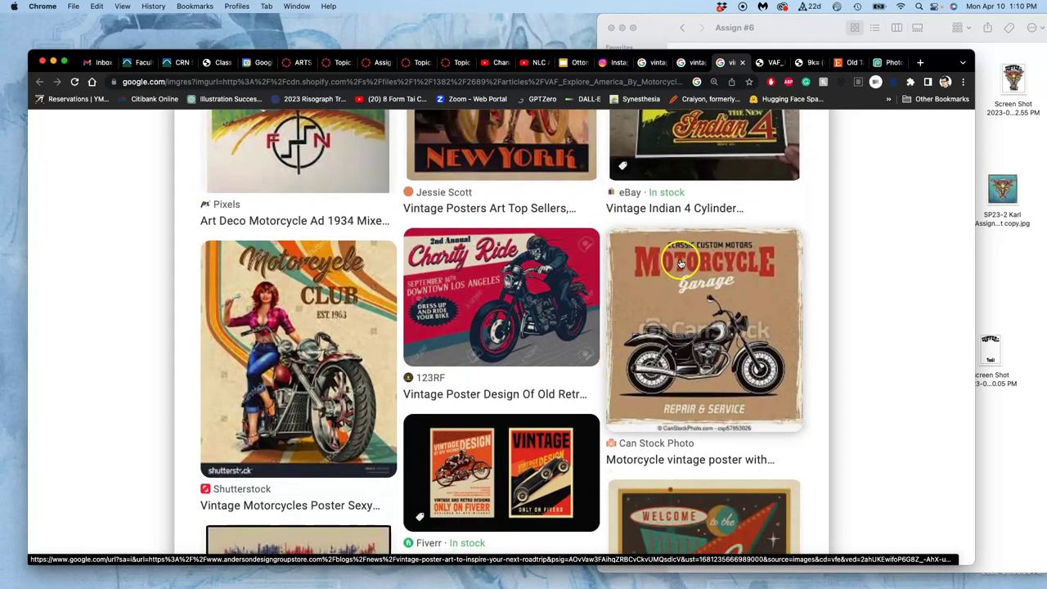
scroll(670, 260, down, 4)
scroll(680, 264, down, 2)
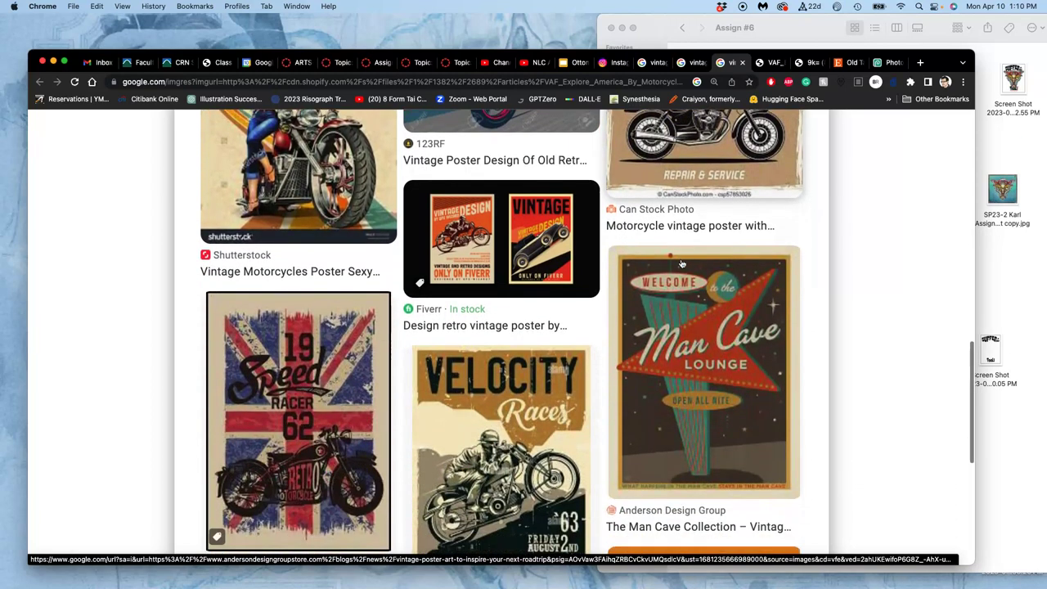
scroll(683, 328, up, 5)
click(684, 329)
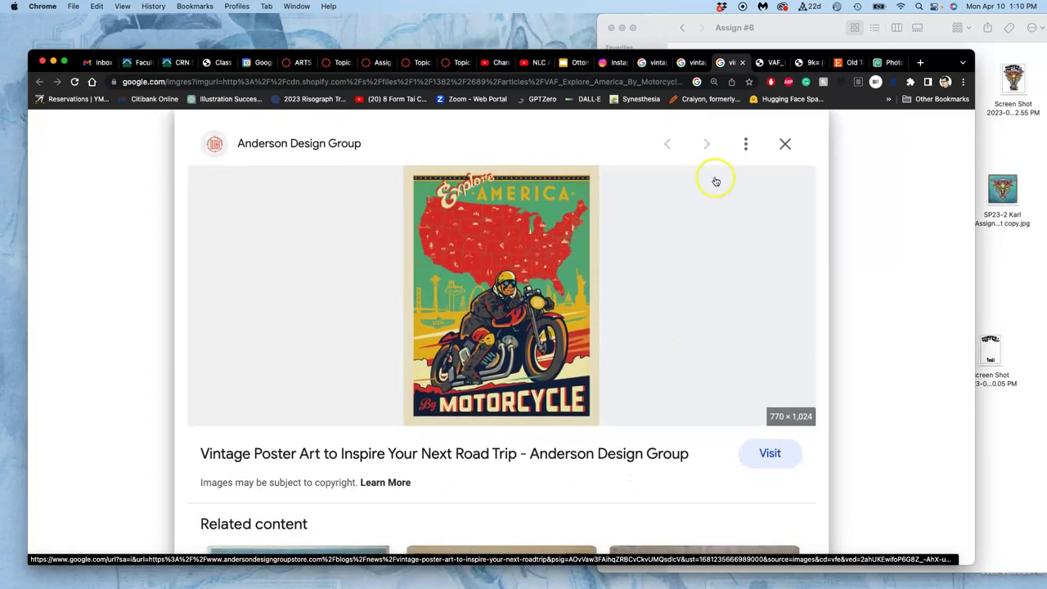
Preview the poster artwork on the black Layer 15 copy 2 background, then hide it again.
click(887, 62)
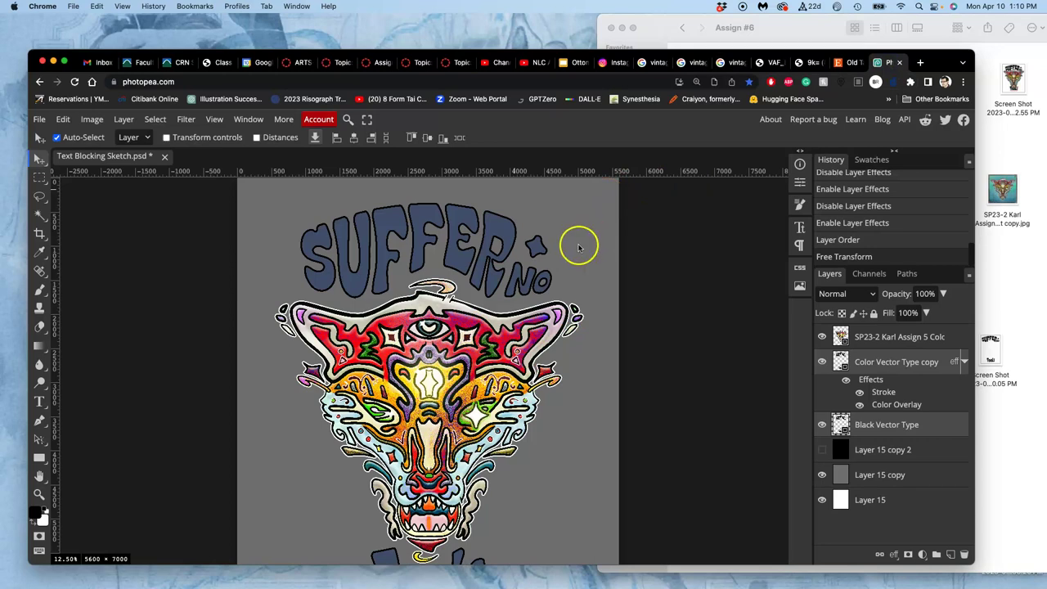
scroll(553, 254, down, 3)
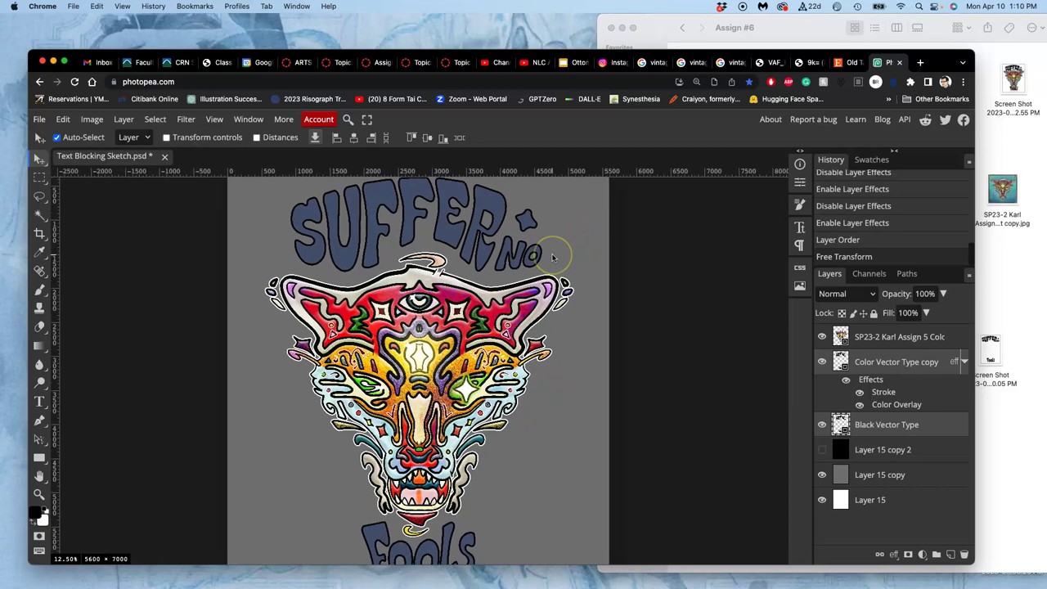
scroll(552, 258, down, 1)
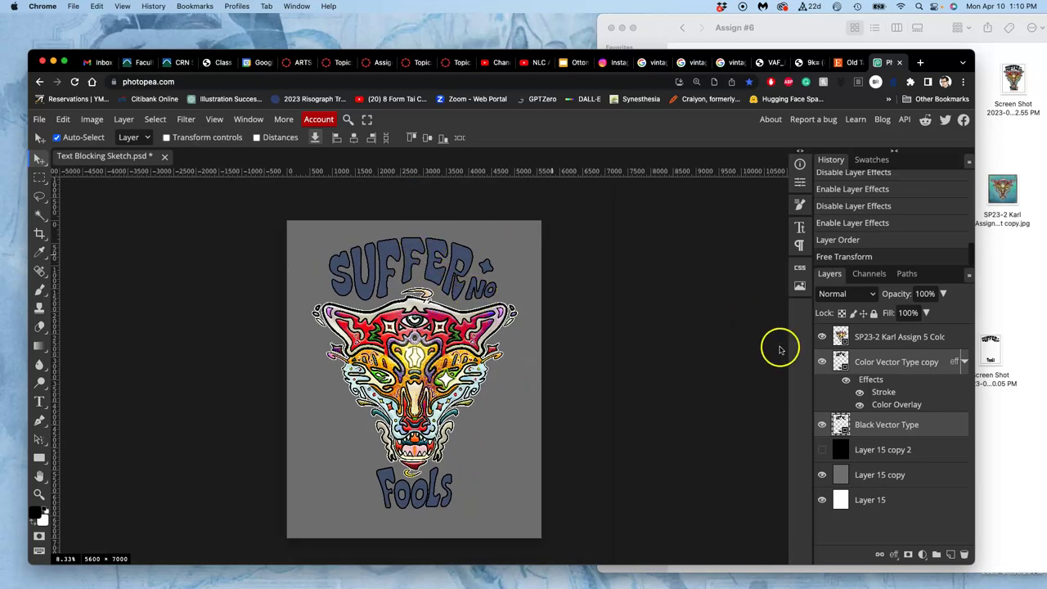
click(821, 450)
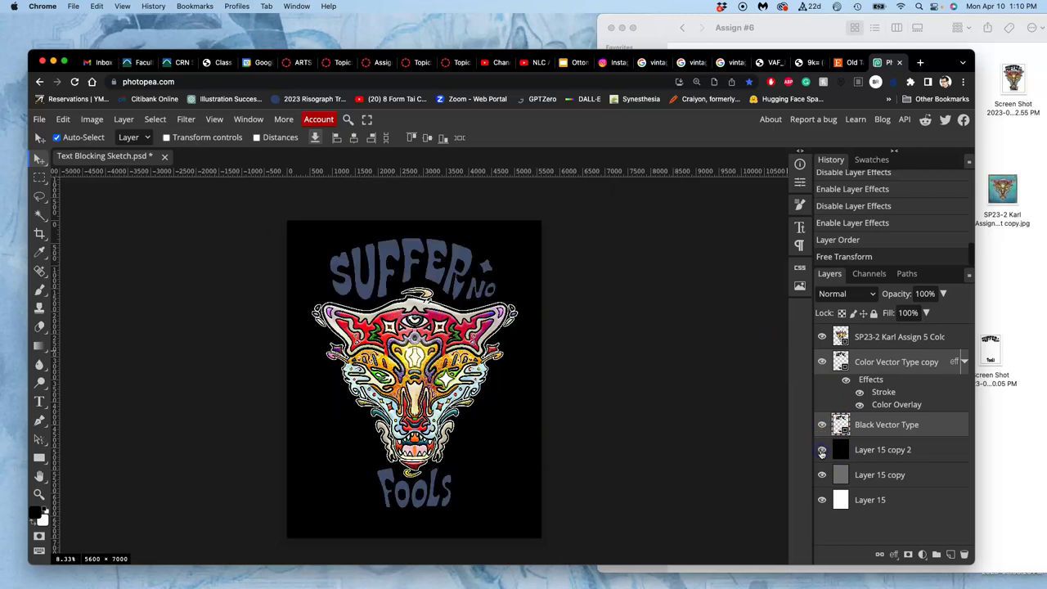
click(821, 451)
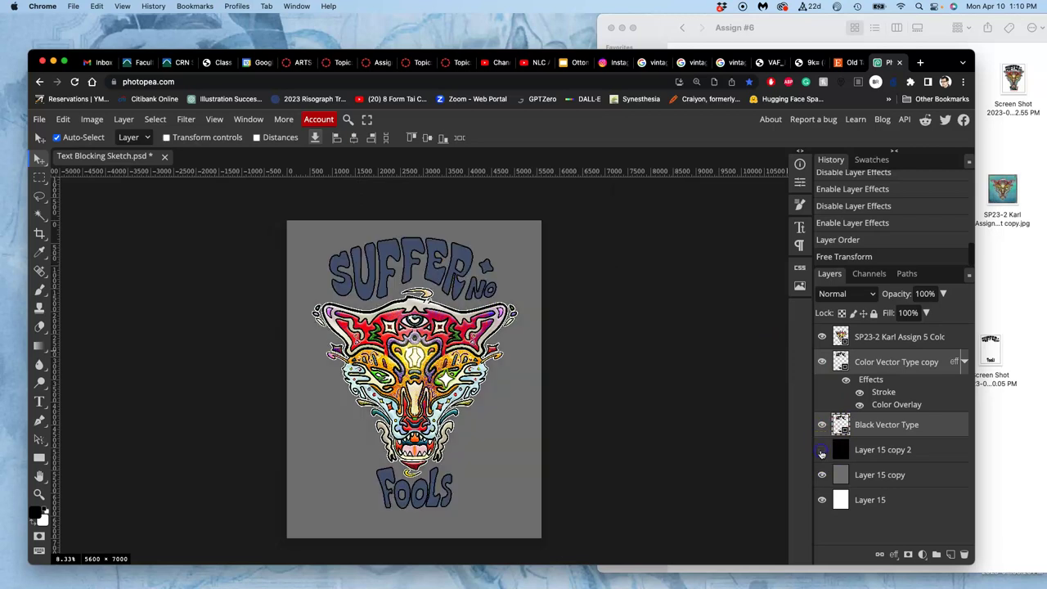
Hide the grey Layer 15 copy backdrop so the artwork sits on white, and zoom into Fools.
click(821, 476)
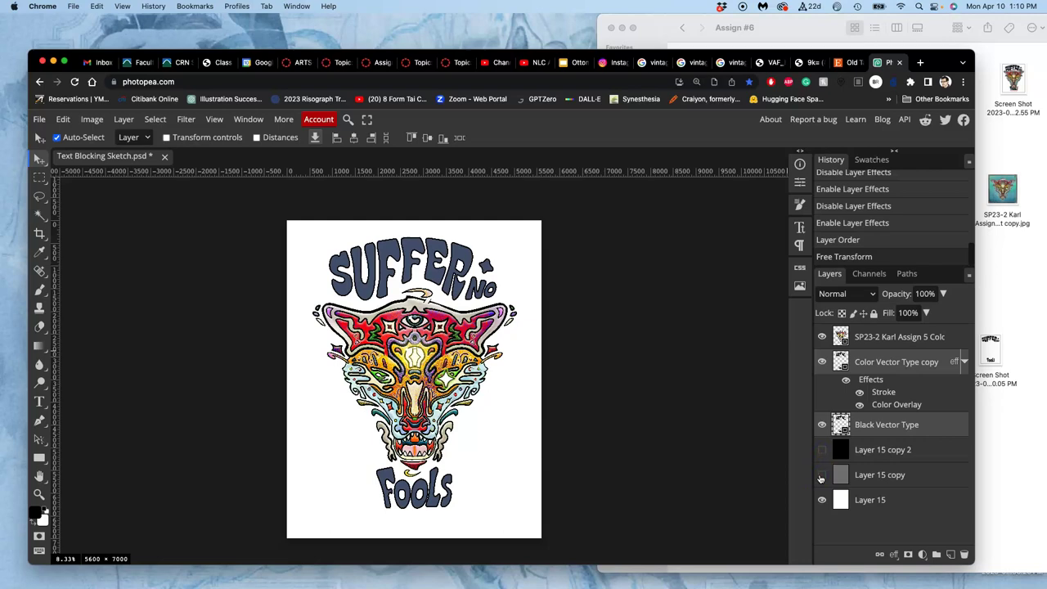
scroll(591, 469, up, 3)
scroll(591, 471, down, 5)
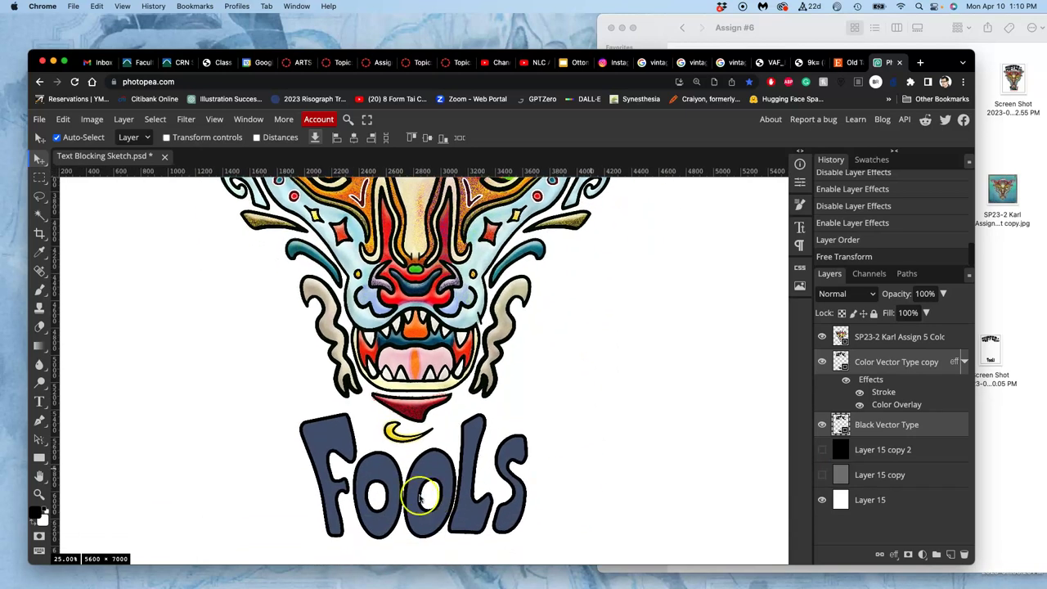
scroll(404, 505, up, 5)
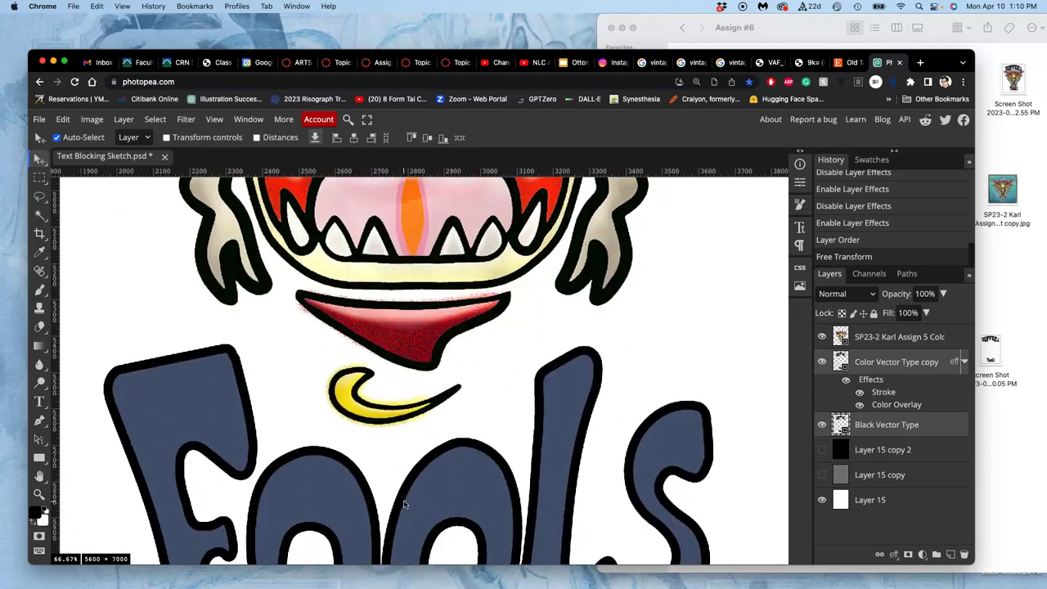
scroll(404, 504, down, 1)
click(413, 435)
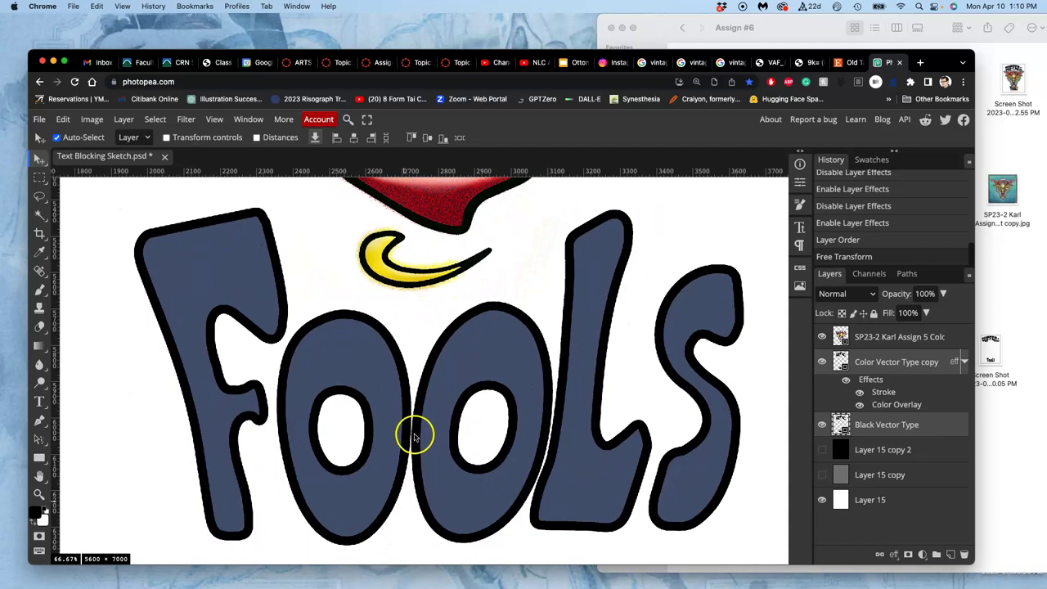
Reduce the Color Vector Type copy Stroke size from 25 px to 20 px, trying 23 first.
double_click(889, 395)
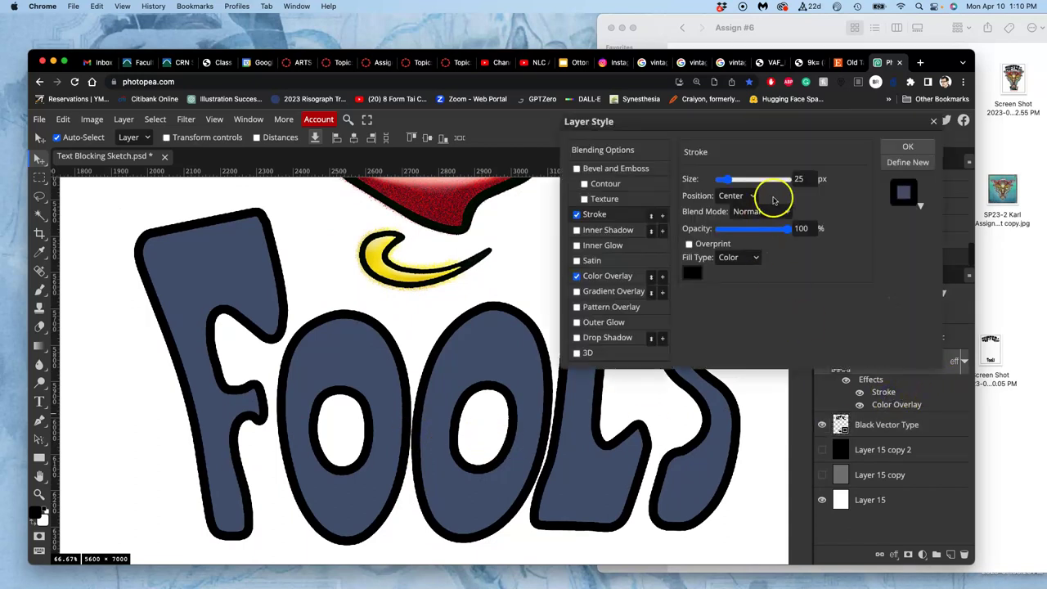
drag(803, 179, 791, 181)
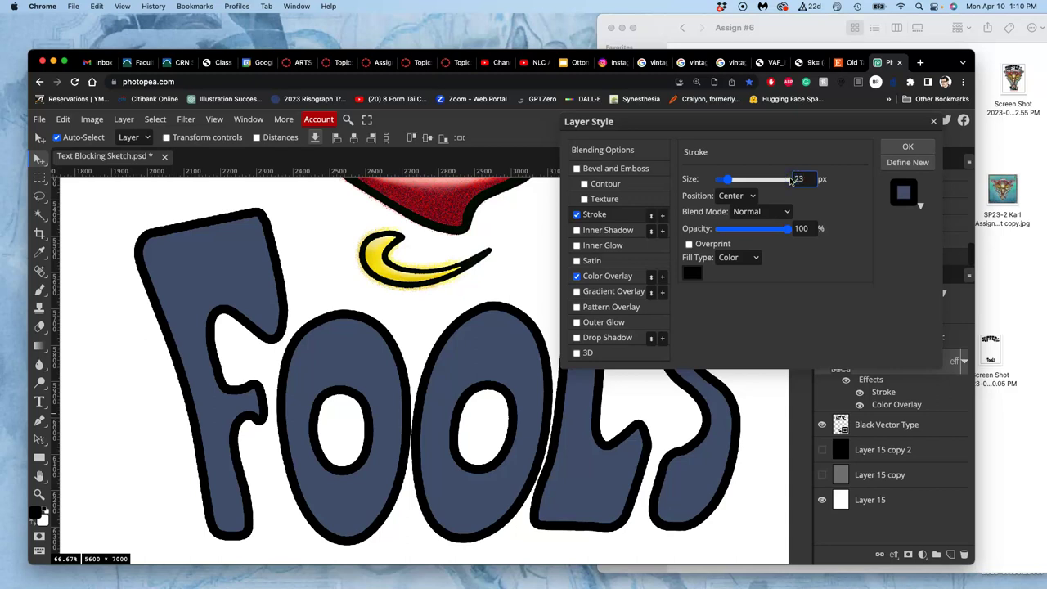
text(23)
key(Return)
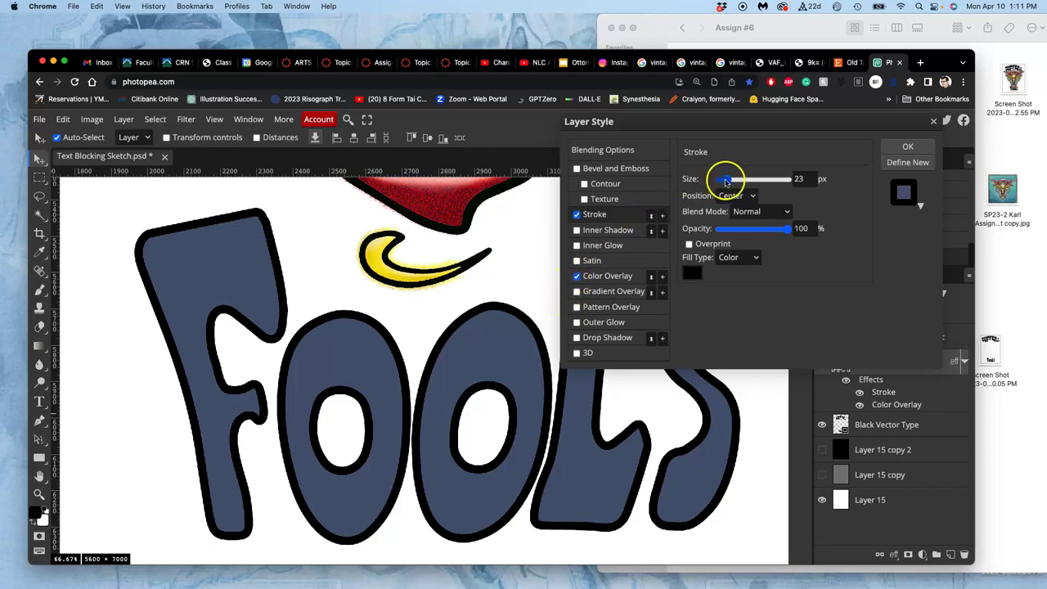
double_click(797, 179)
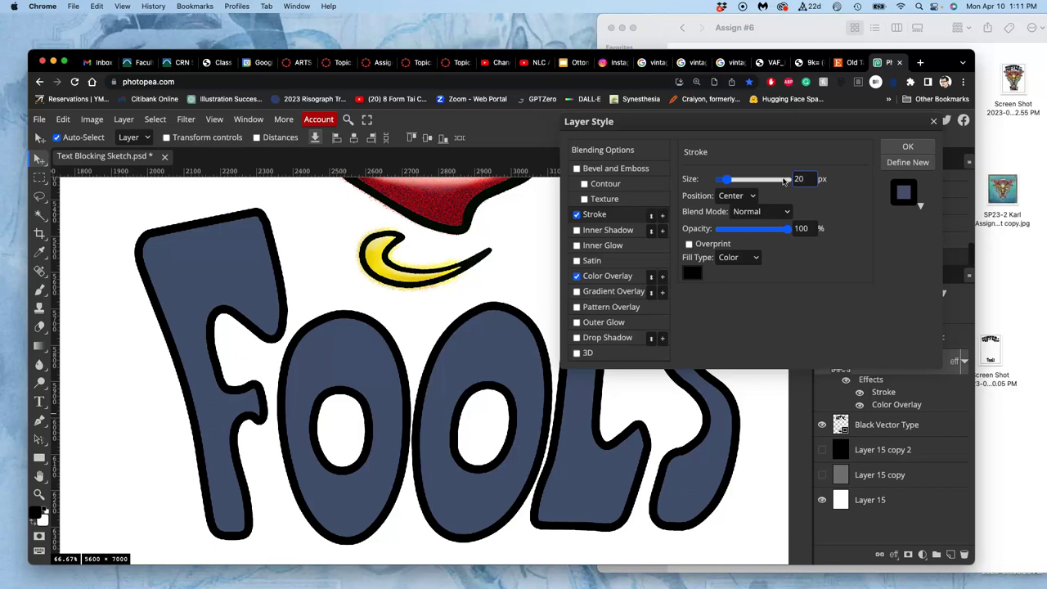
text(20)
click(906, 146)
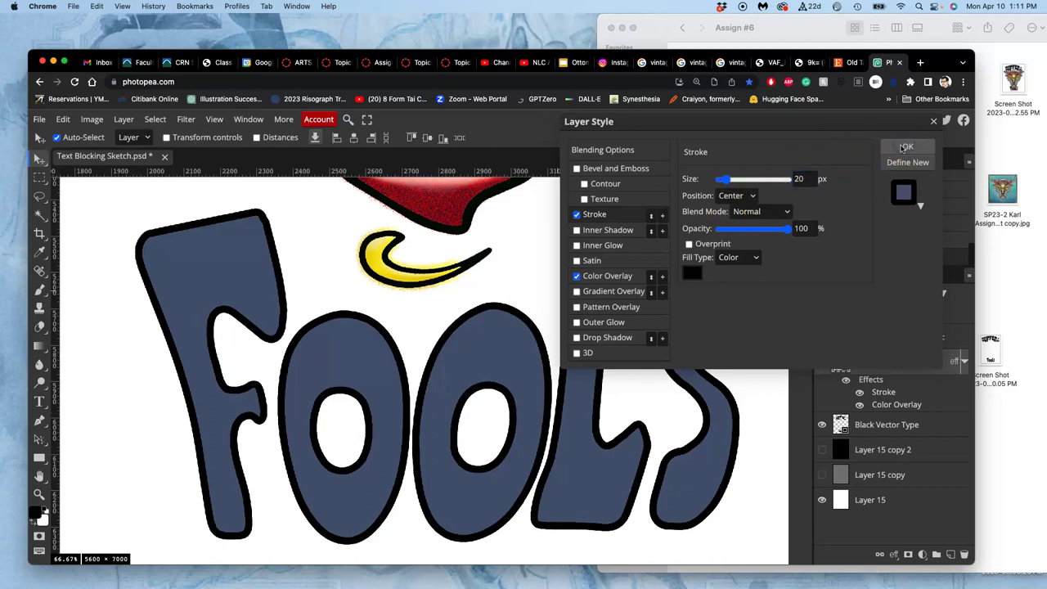
click(903, 147)
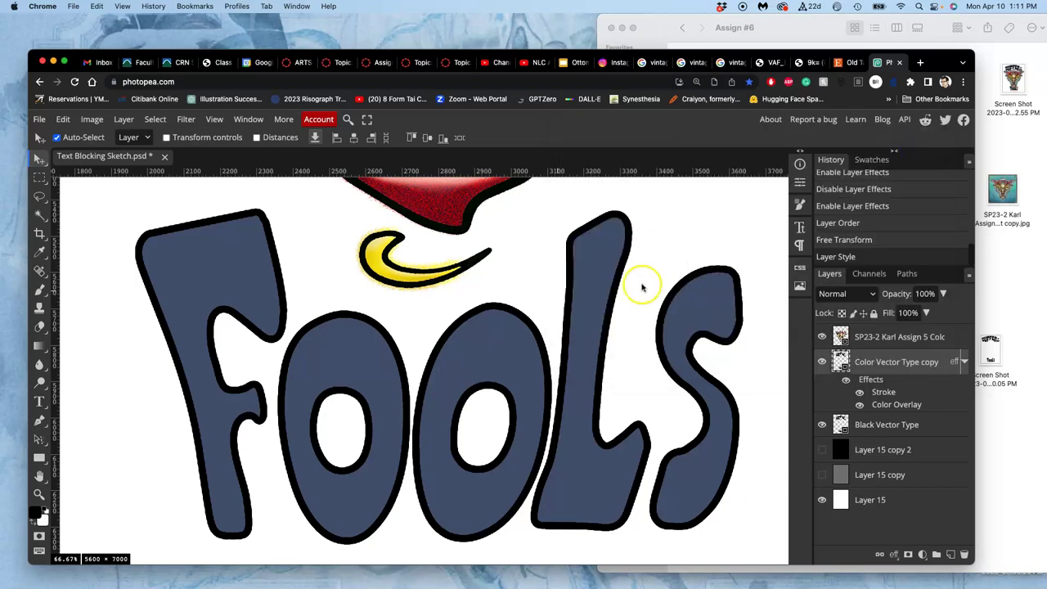
Show the grey background layer behind the lettering again.
scroll(642, 286, up, 3)
scroll(642, 286, up, 15)
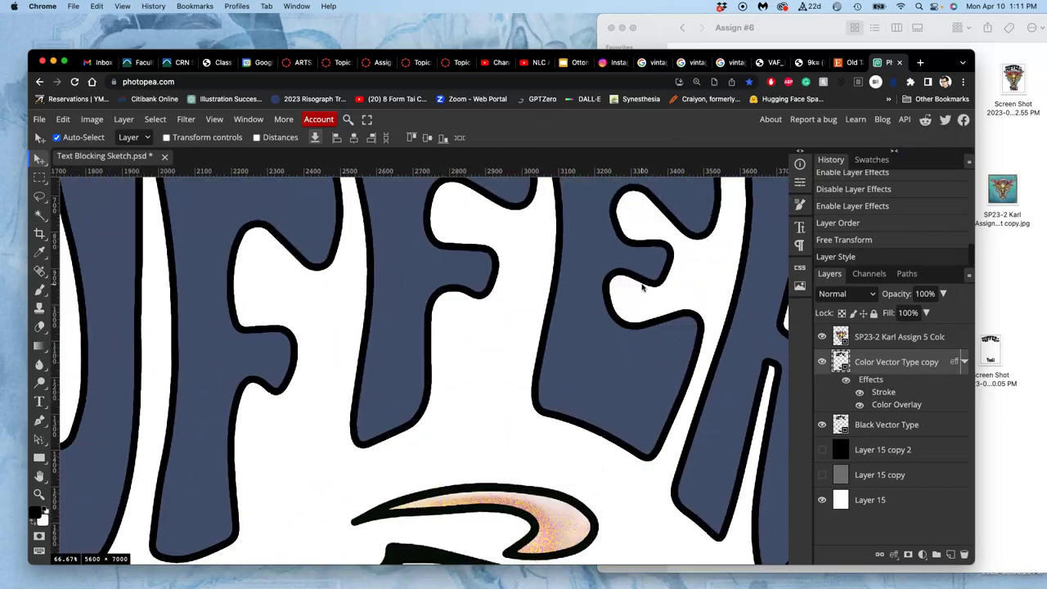
click(822, 475)
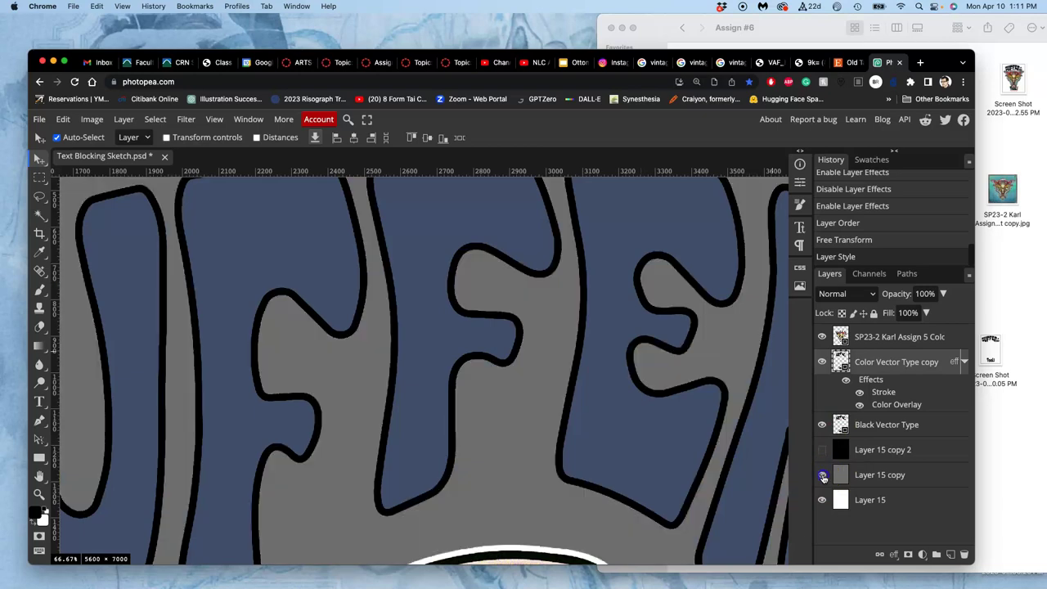
scroll(620, 421, down, 5)
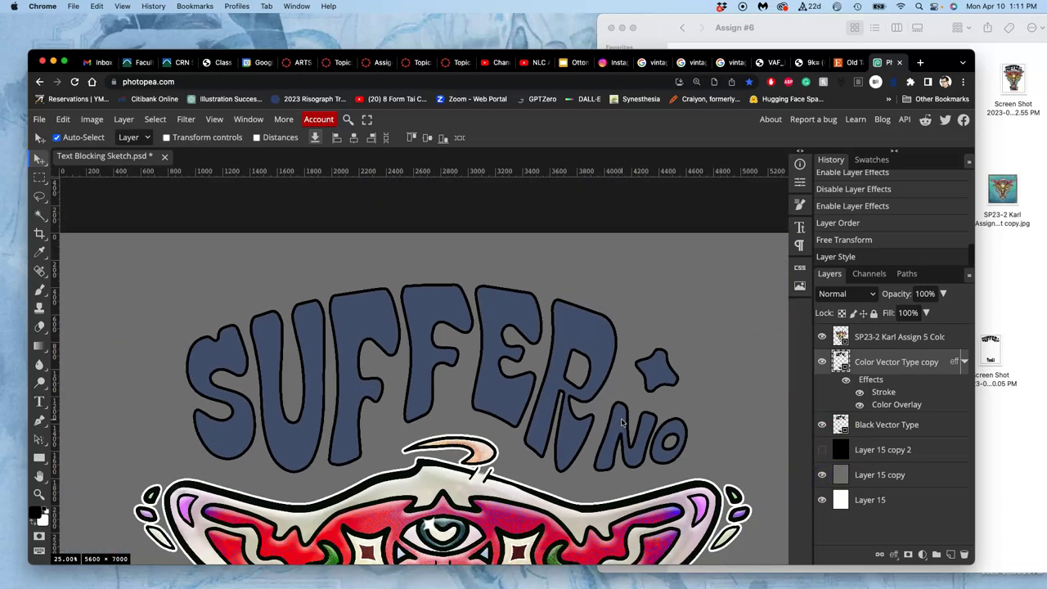
scroll(620, 417, down, 10)
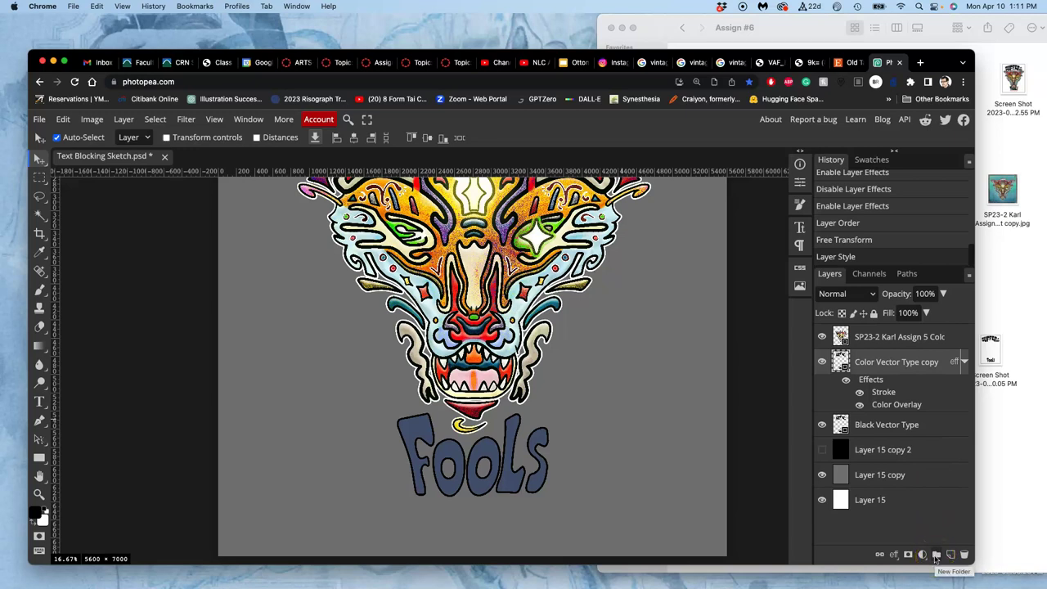
Create Folder 1, move Color Vector Type copy into it, and toggle the folder's visibility to check.
click(936, 556)
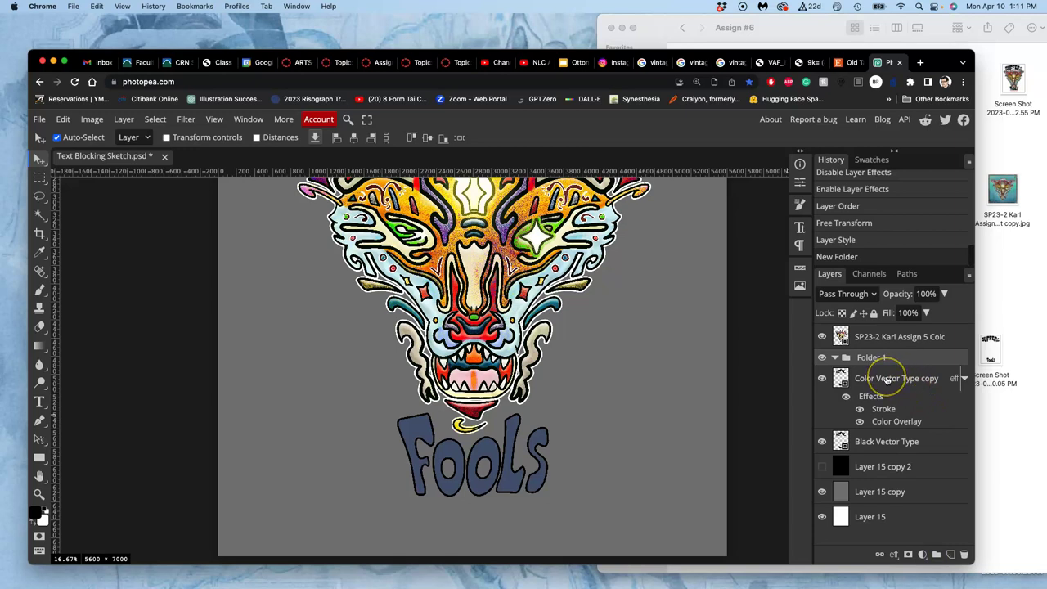
drag(886, 378, 867, 421)
drag(875, 360, 869, 422)
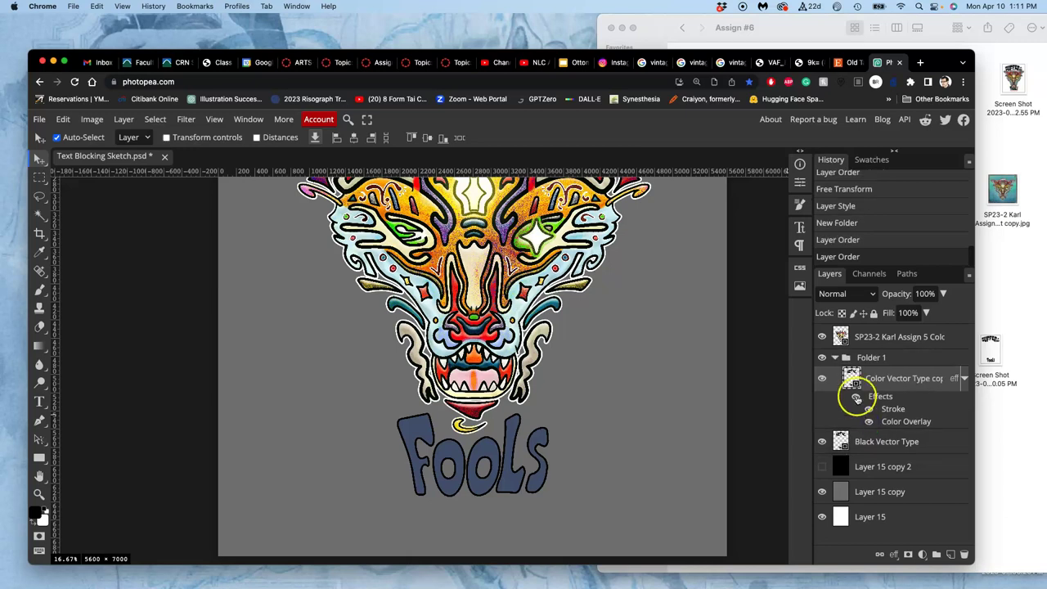
click(822, 357)
click(822, 357)
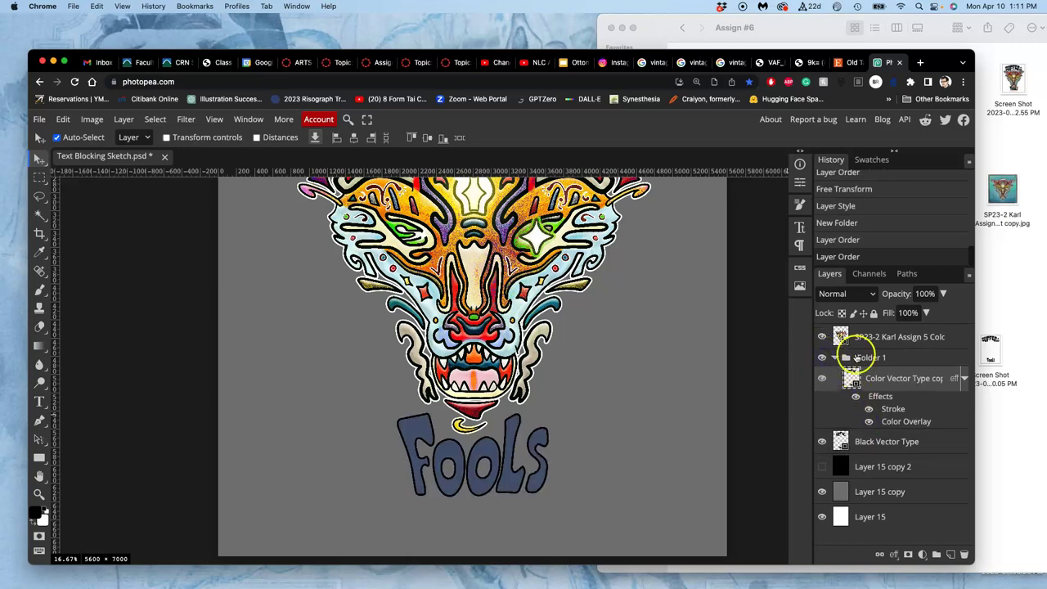
Add a 20 px pure white (#ffffff) Stroke to Folder 1, positioned Inside.
double_click(909, 358)
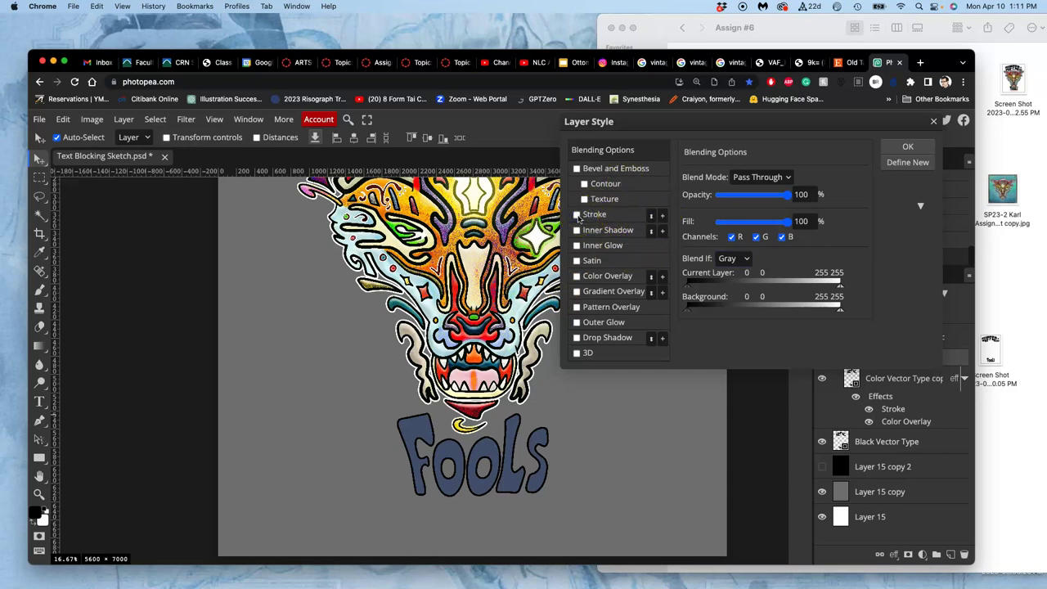
click(576, 215)
click(615, 216)
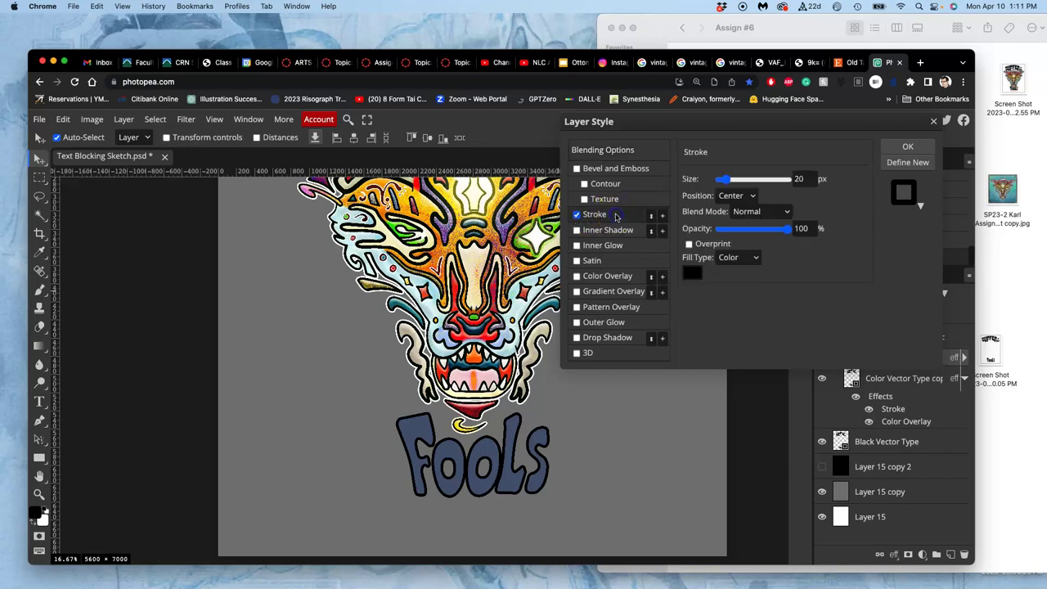
click(691, 273)
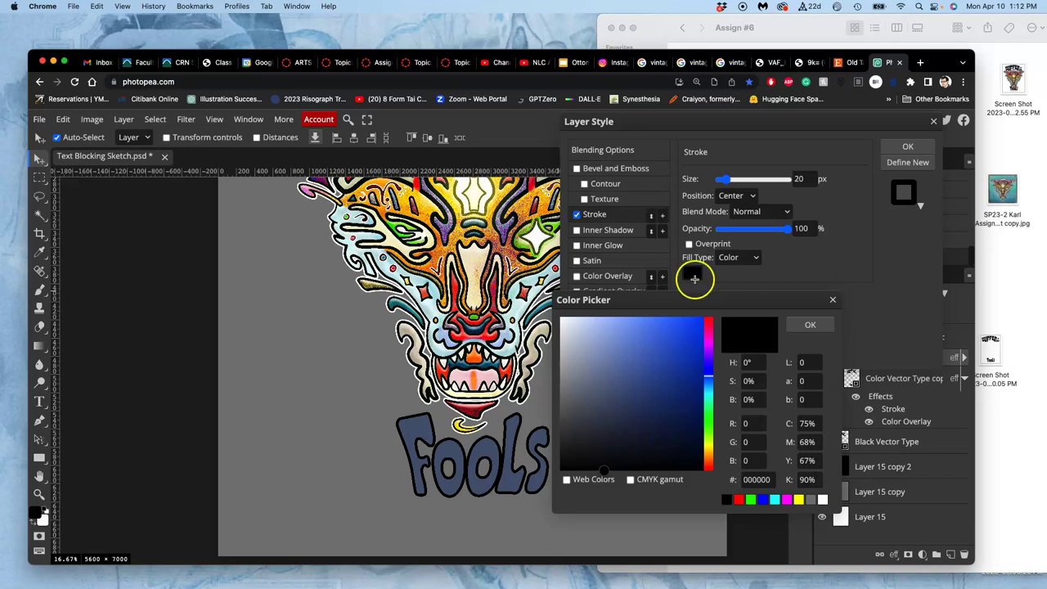
click(584, 328)
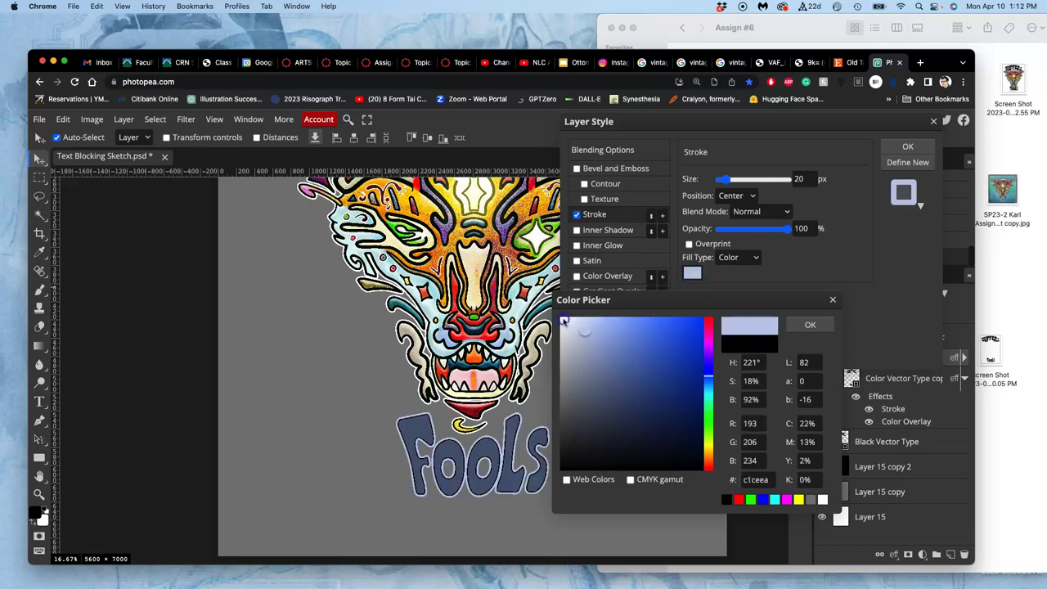
drag(558, 319, 559, 320)
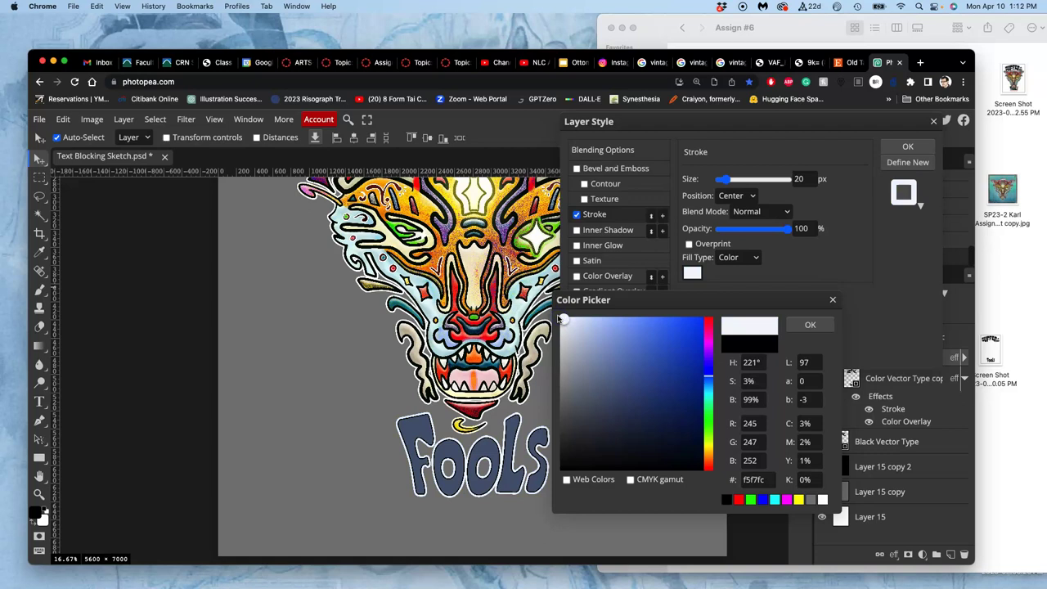
click(558, 317)
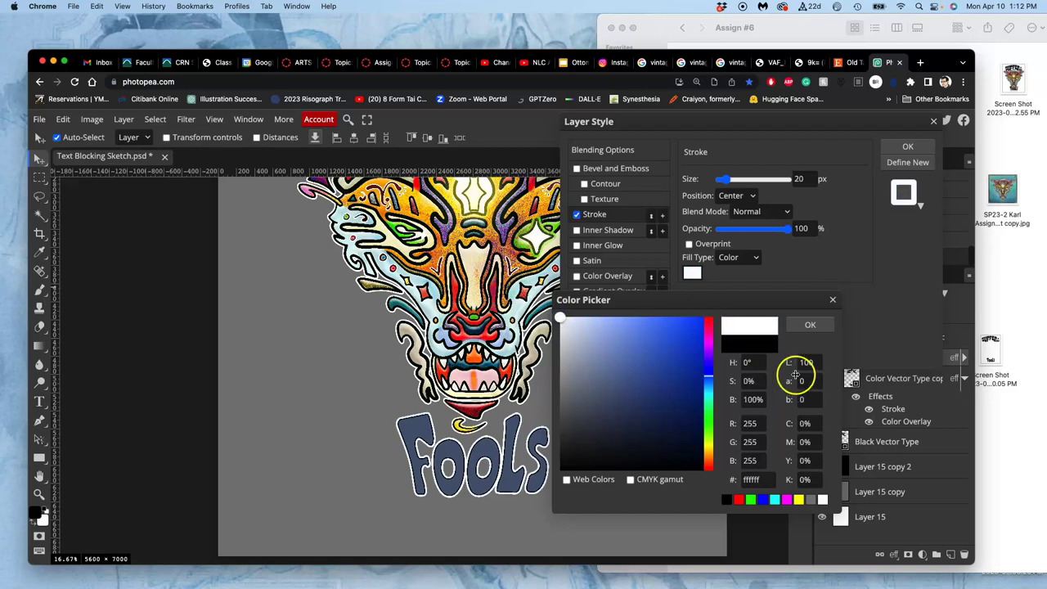
click(809, 325)
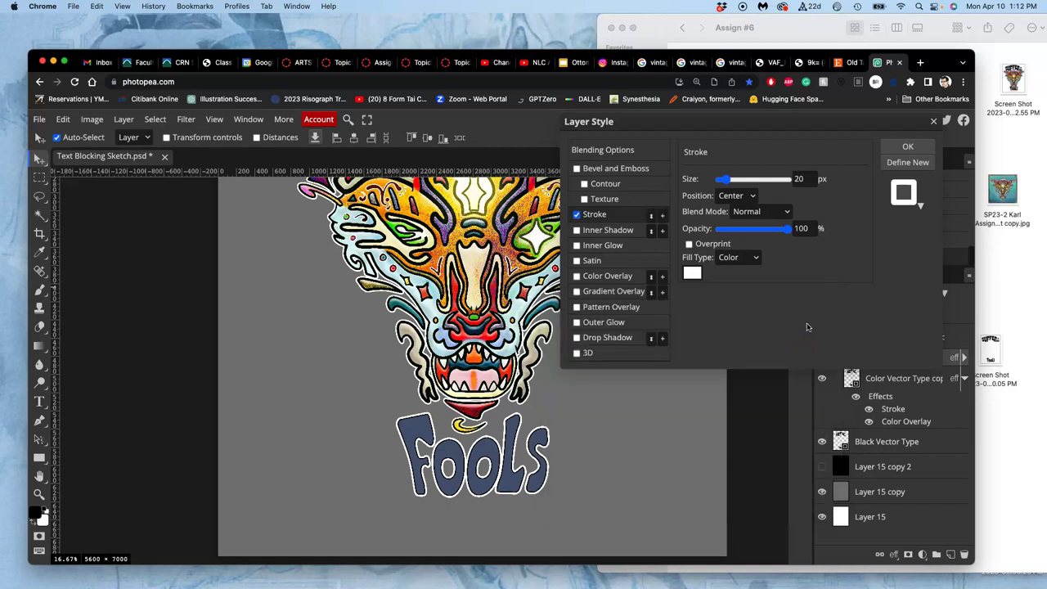
click(751, 196)
click(742, 187)
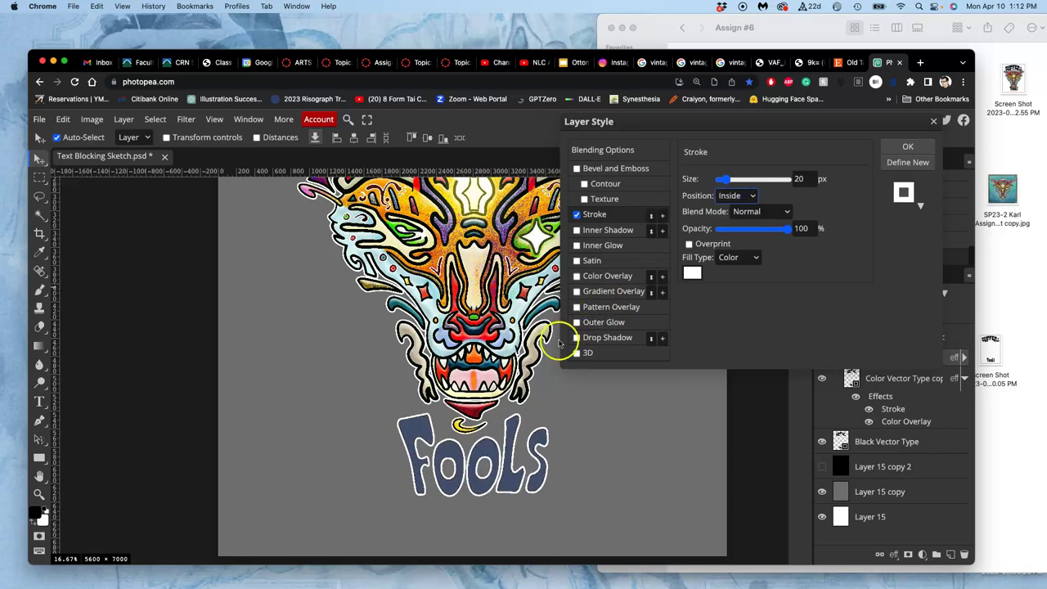
scroll(536, 346, up, 10)
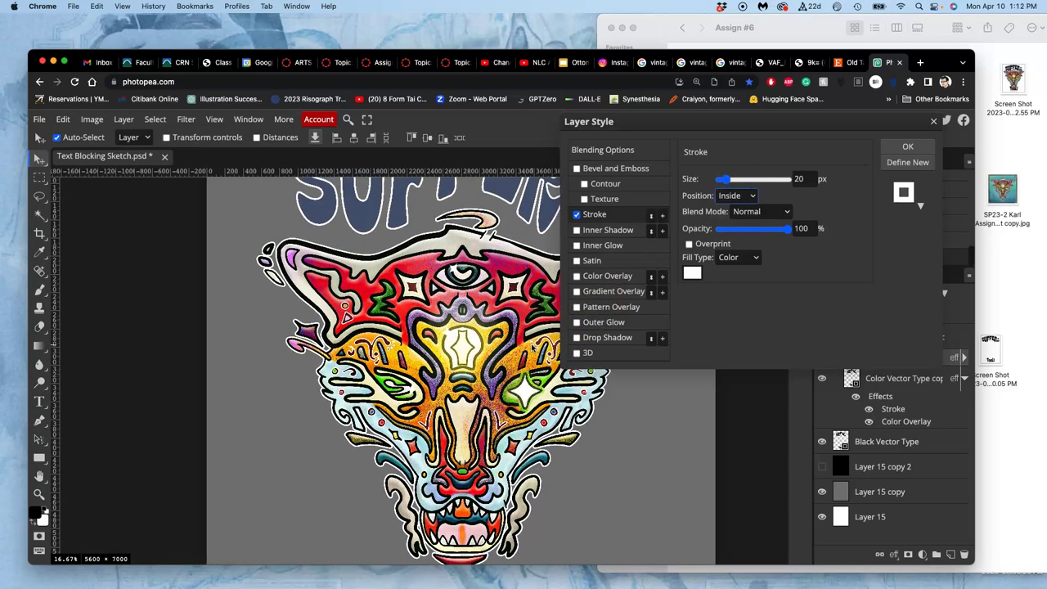
Adjust the browser page zoom for a better view of the Layer Style dialog.
key(super+equal)
key(super+equal)
key(super+equal)
key(super+equal)
key(super+equal)
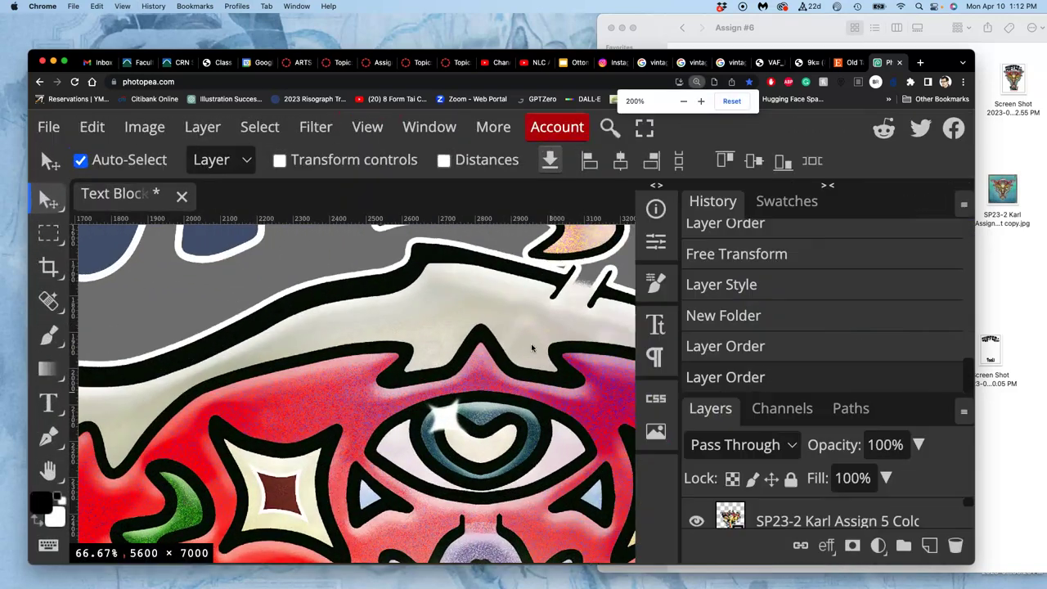
scroll(532, 347, up, 10)
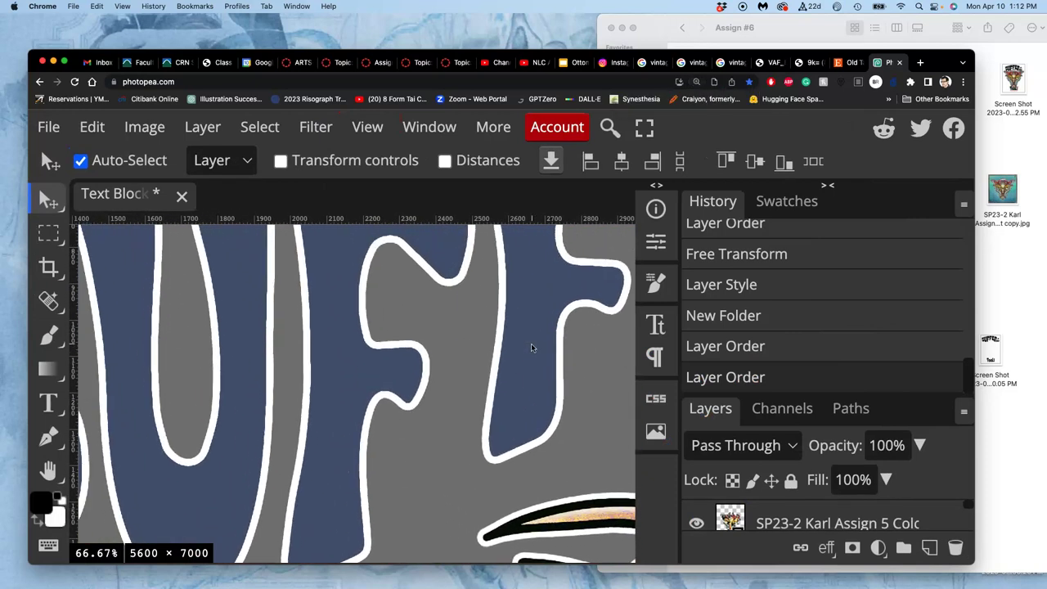
scroll(531, 347, up, 5)
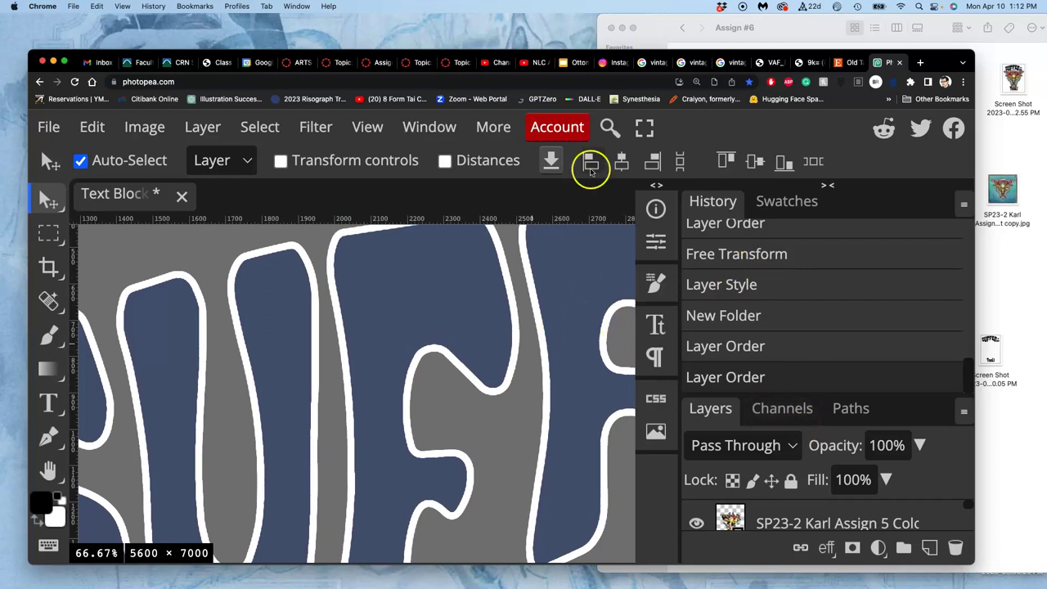
click(427, 82)
key(super+minus)
key(super+minus)
key(super+minus)
key(super+minus)
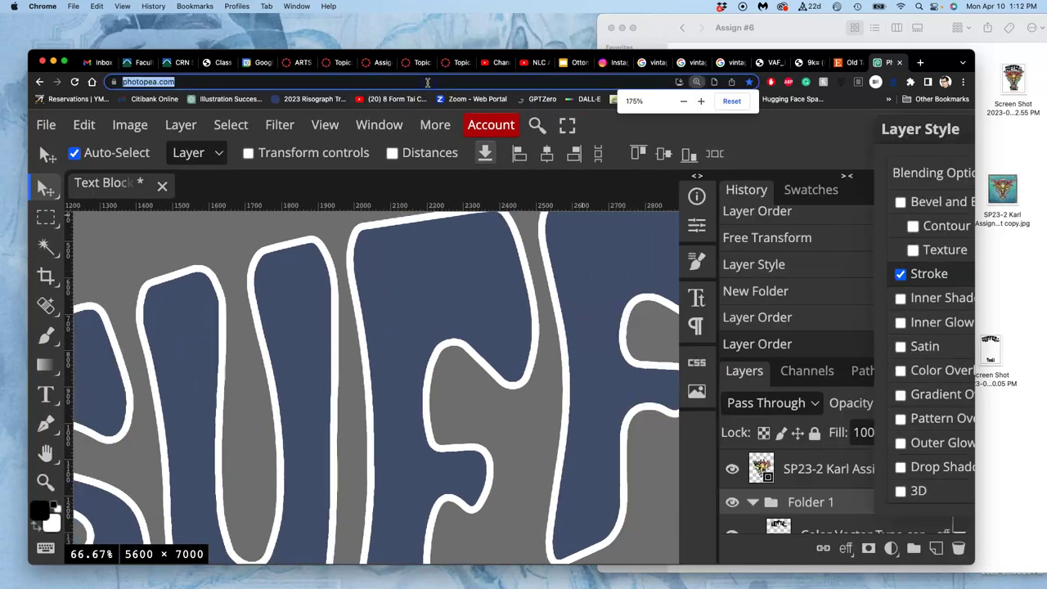
key(super+minus)
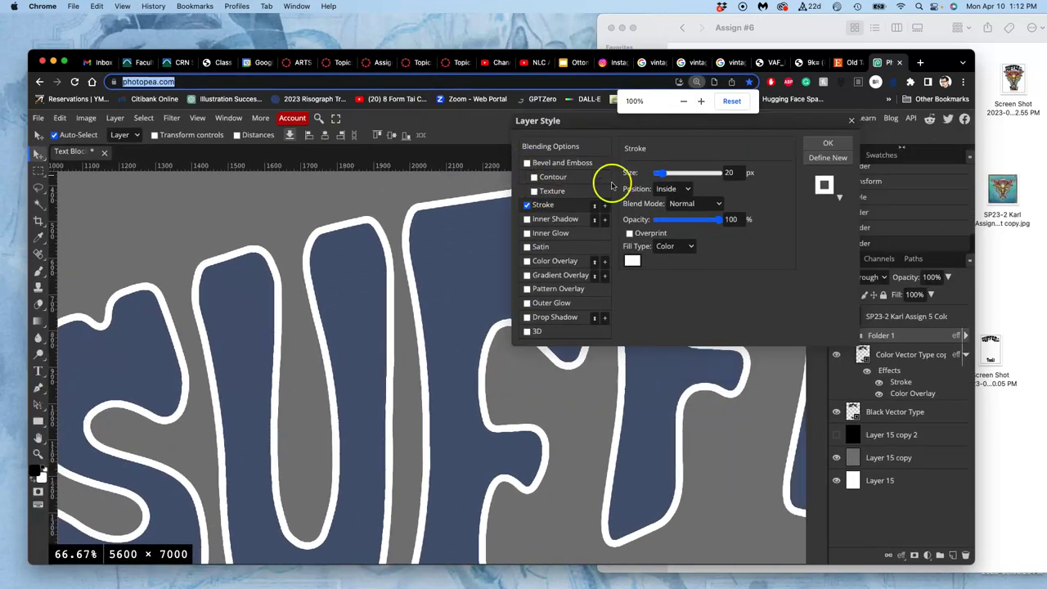
Change Folder 1's white Stroke size to 10 px and apply the layer style.
click(726, 172)
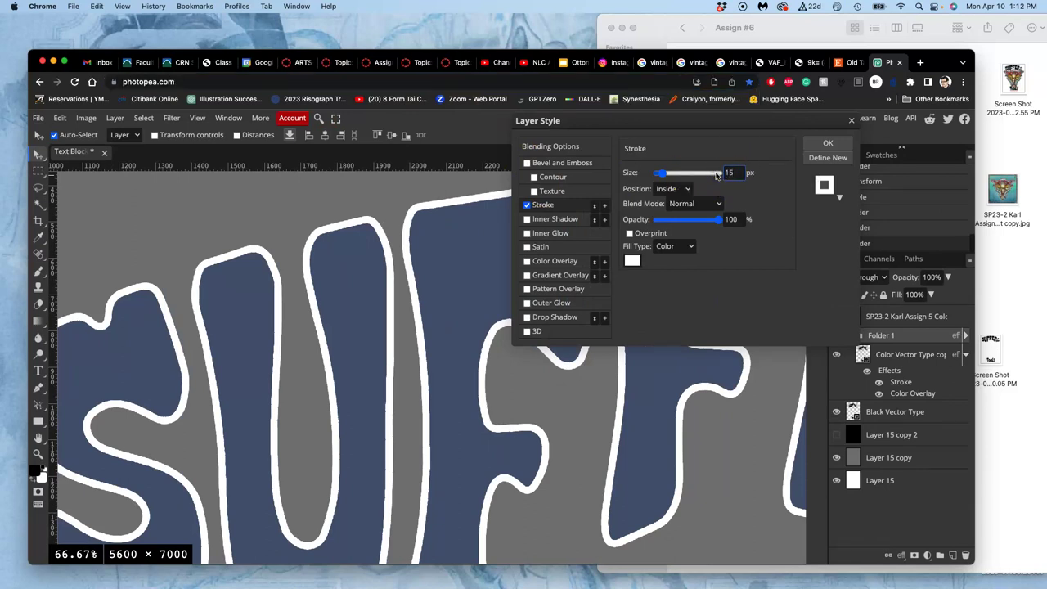
text(15)
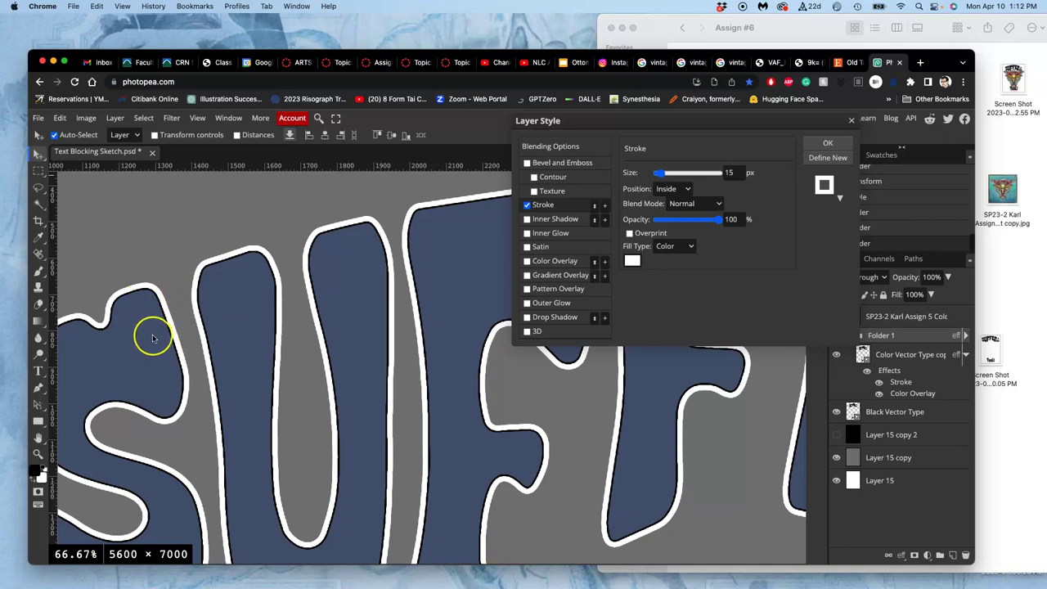
scroll(151, 339, left, 3)
scroll(152, 339, down, 1)
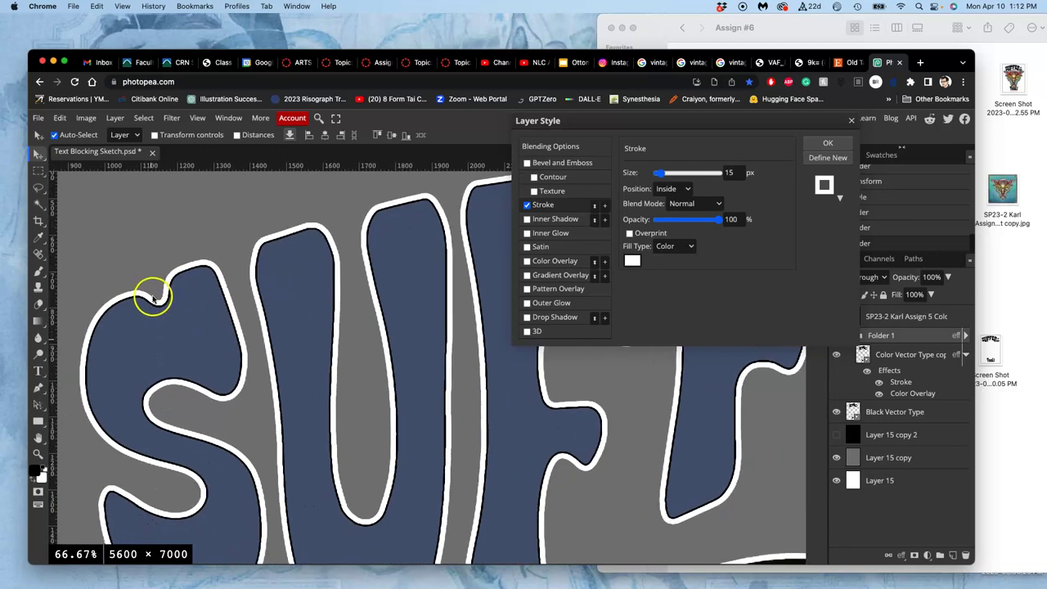
double_click(739, 171)
text(5)
double_click(736, 171)
text(15)
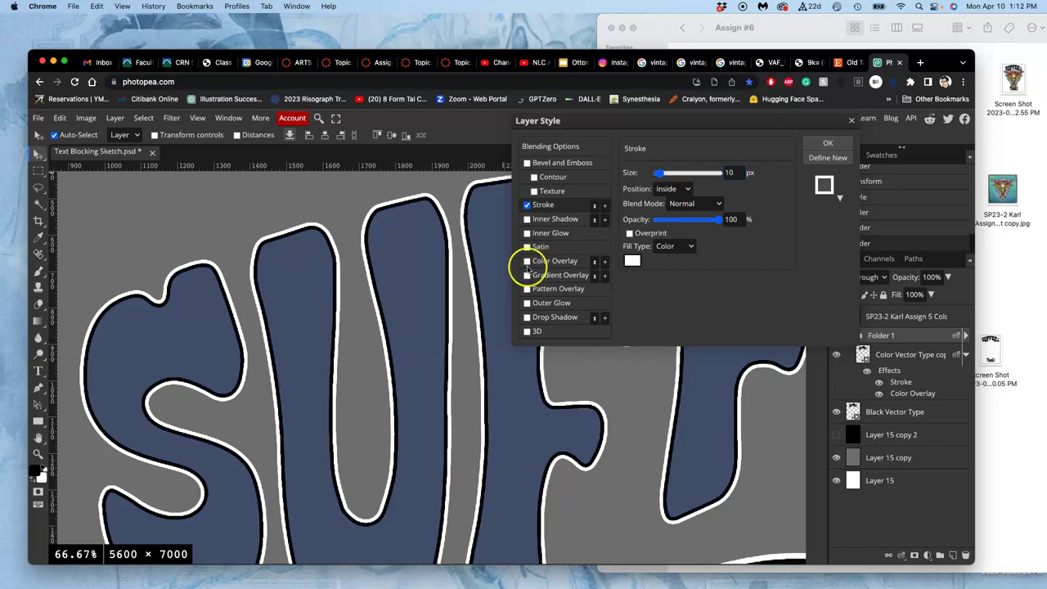
scroll(462, 290, down, 3)
scroll(464, 290, down, 4)
scroll(463, 291, right, 5)
click(818, 146)
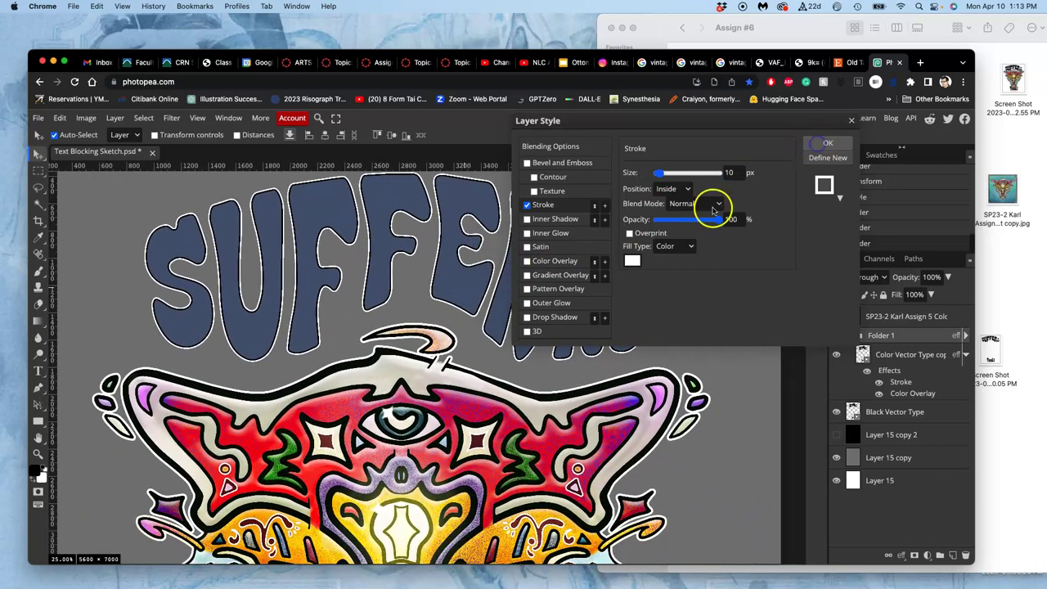
Turn on Layer 15 copy 2 to put the artwork on a black background.
scroll(665, 278, down, 3)
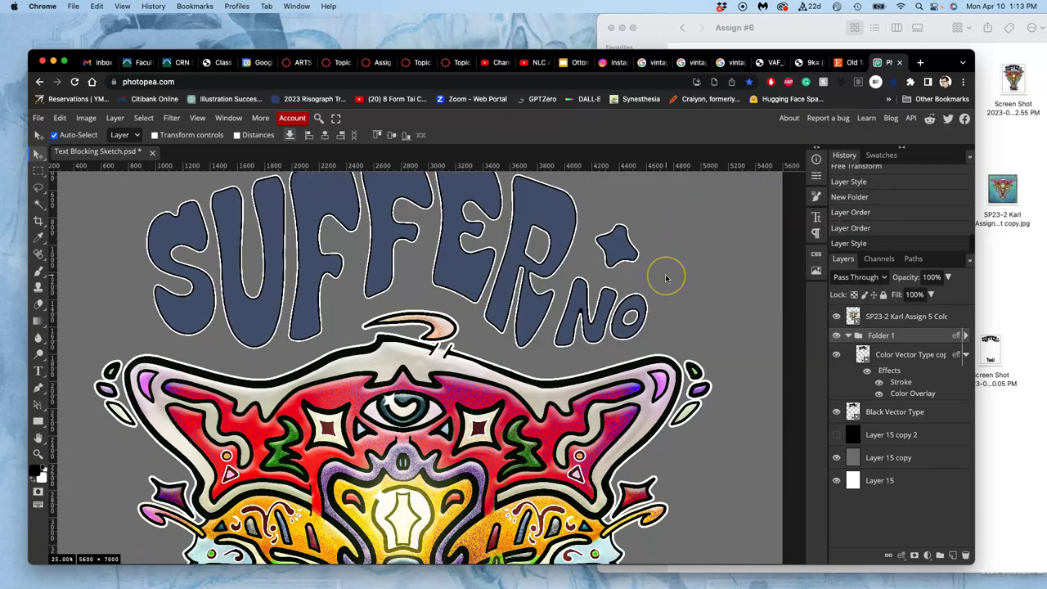
scroll(664, 278, down, 5)
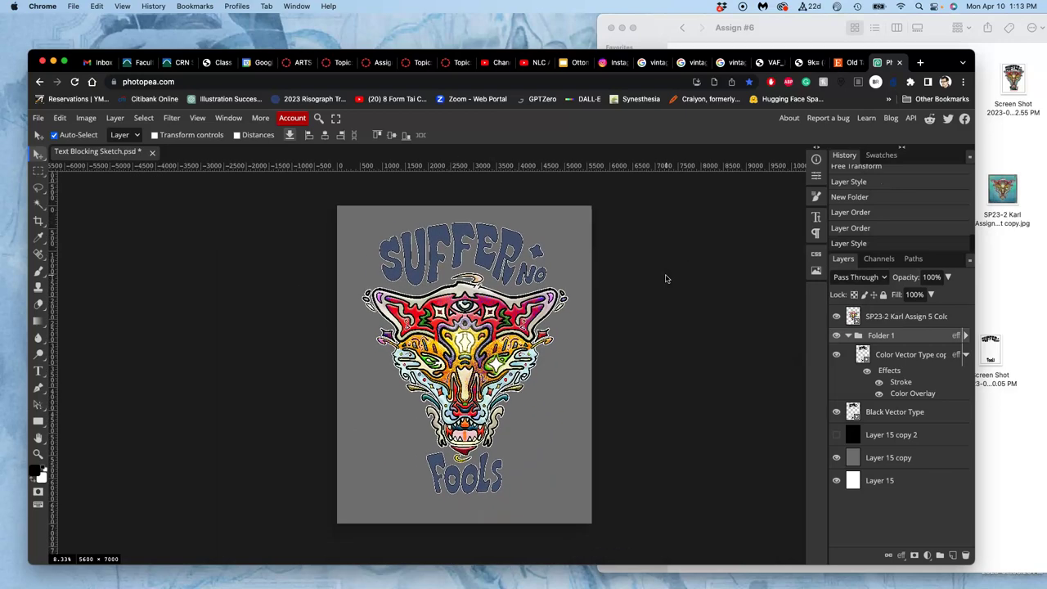
click(836, 435)
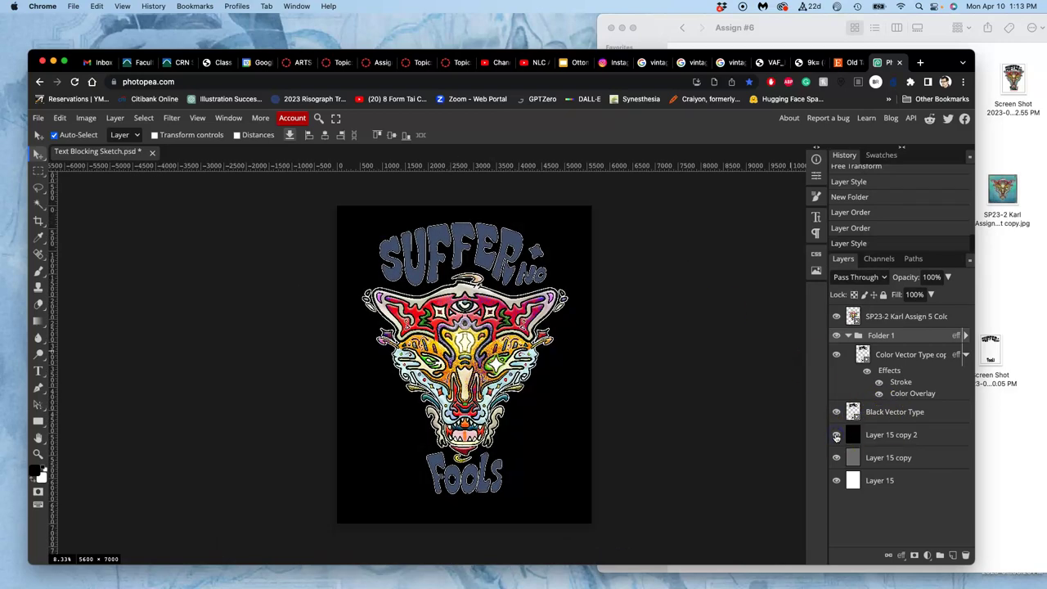
Expand Folder 1's effects and toggle its white Stroke off and back on to compare.
scroll(661, 377, up, 5)
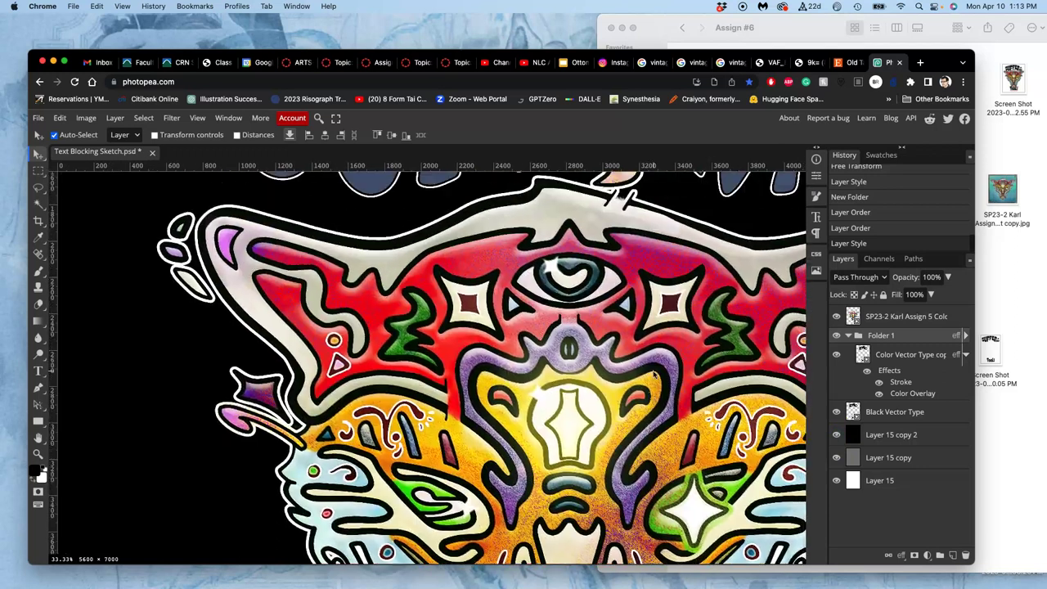
scroll(654, 375, up, 5)
click(891, 368)
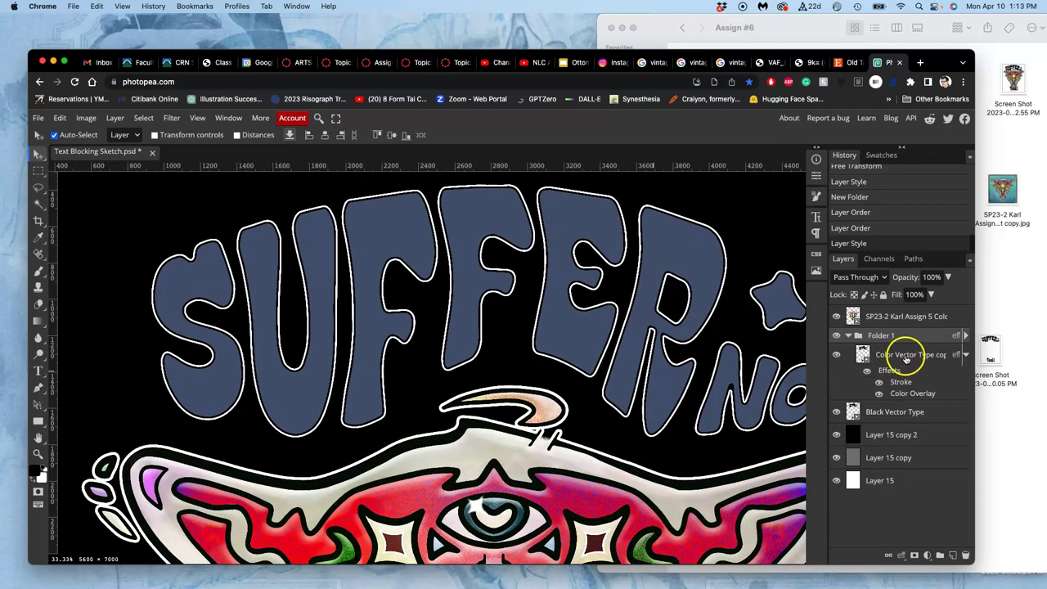
click(965, 336)
click(859, 349)
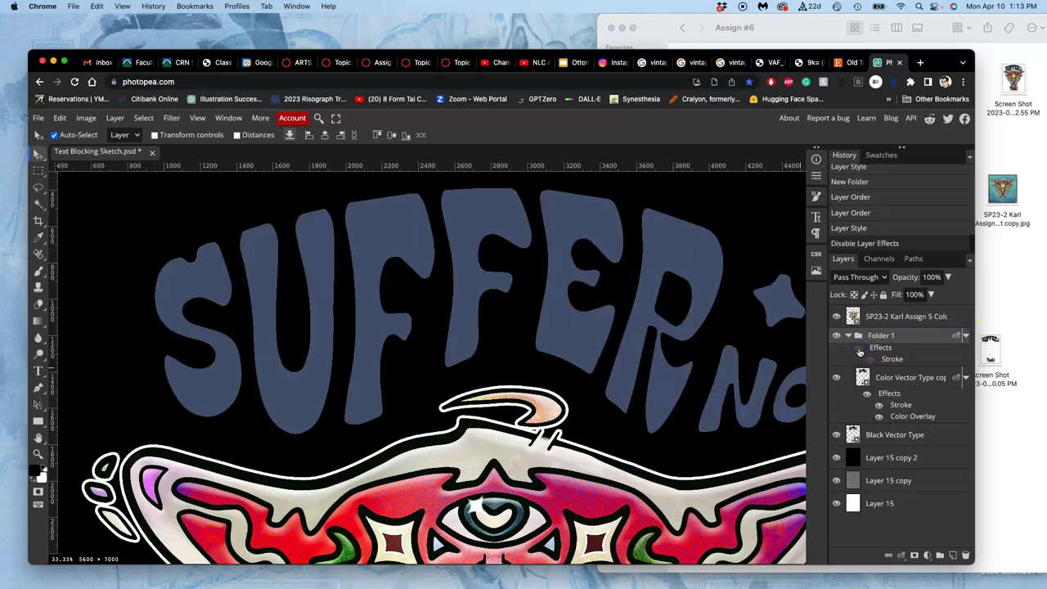
click(859, 348)
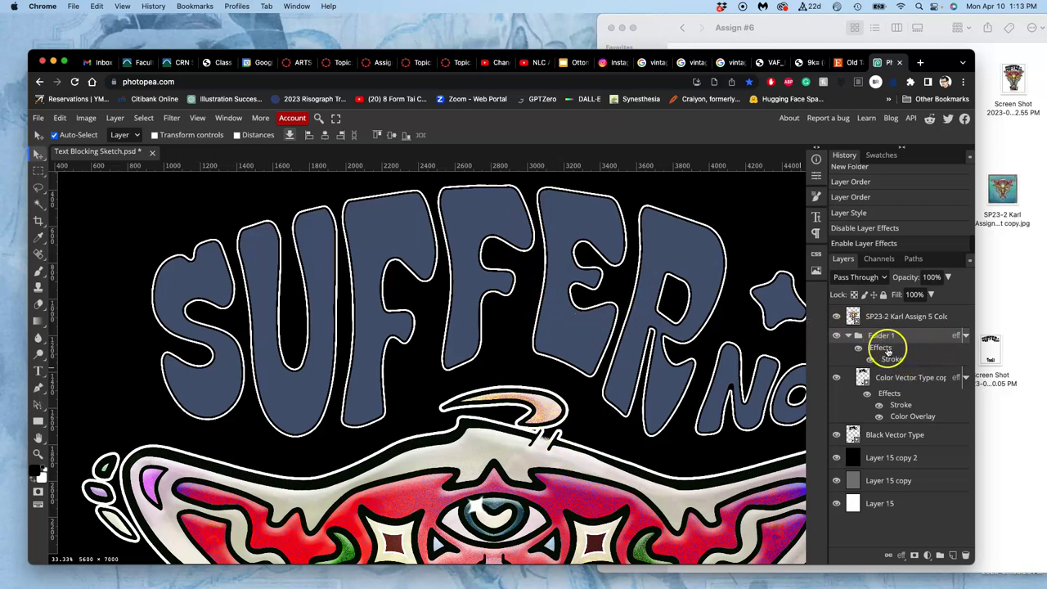
Add a Gradient Overlay to the Color Vector Type copy and lower its Color Overlay to 43% opacity.
double_click(885, 394)
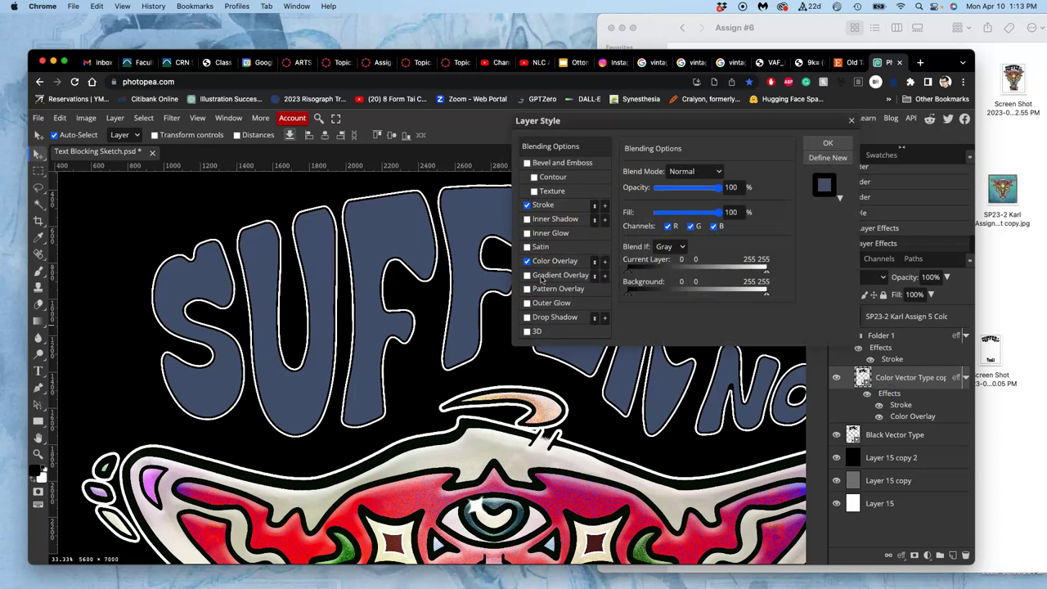
click(539, 279)
click(541, 262)
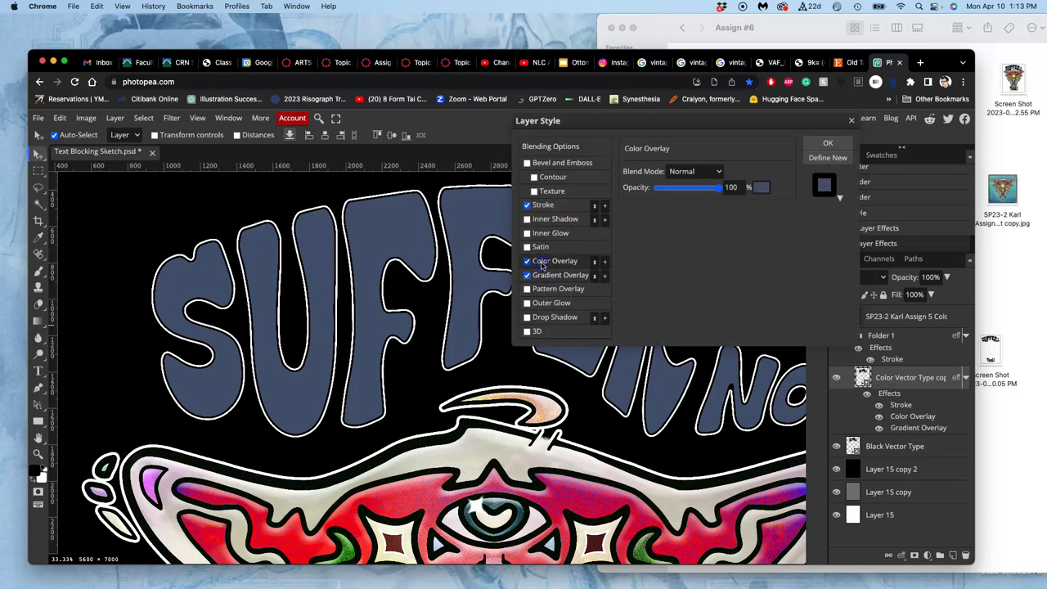
click(683, 190)
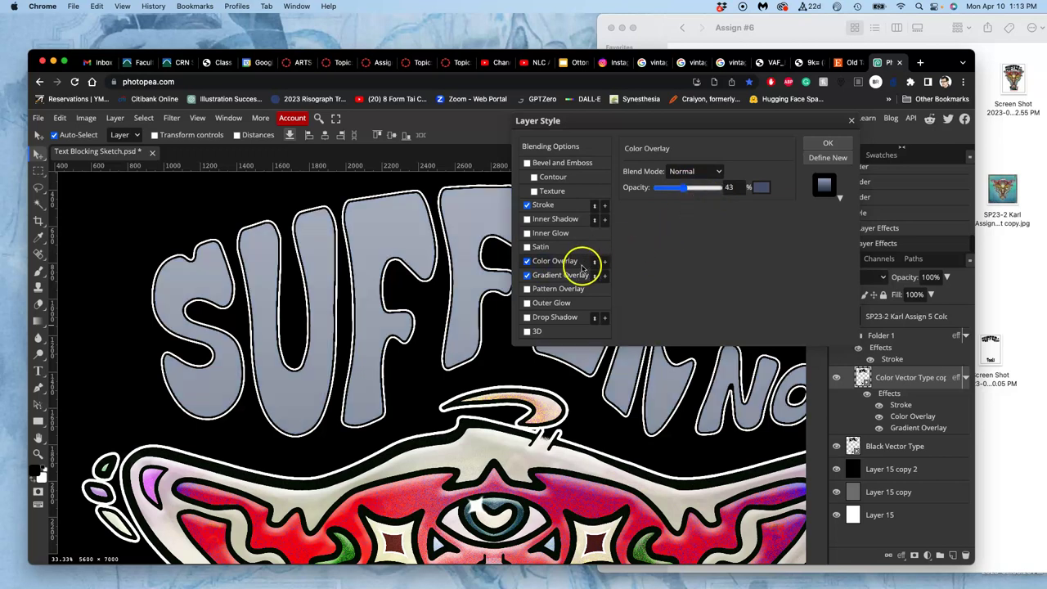
Bring up the Gradient Overlay's gradient in the Gradient Editor and close it unchanged.
click(565, 275)
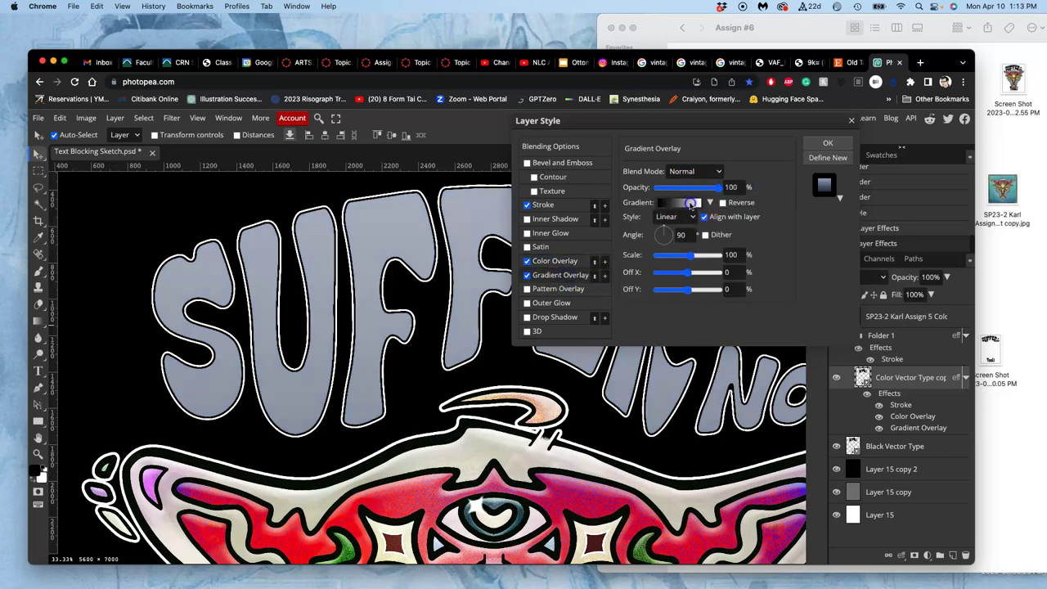
click(708, 202)
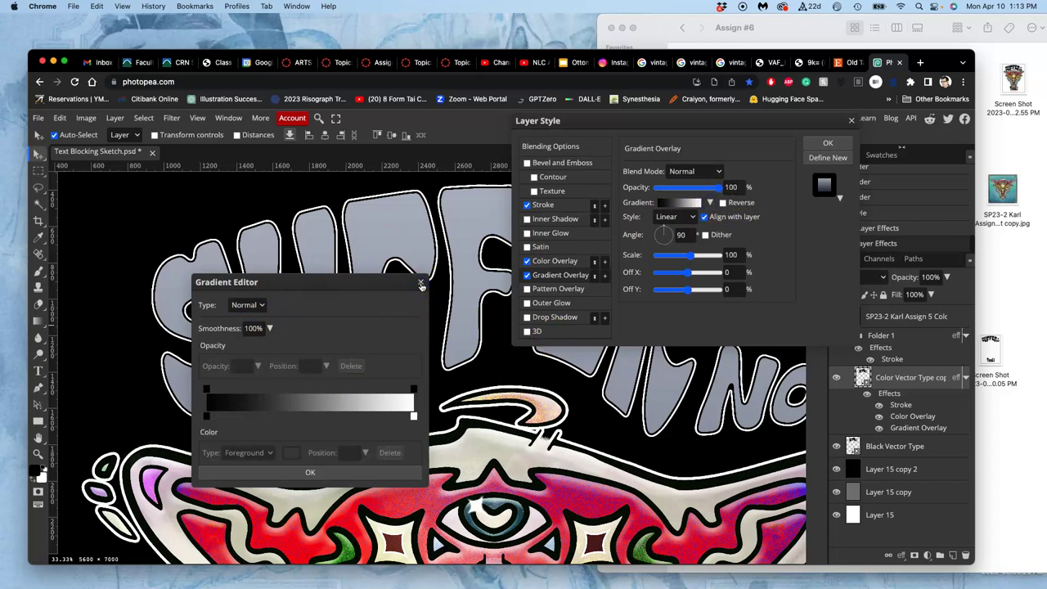
click(420, 283)
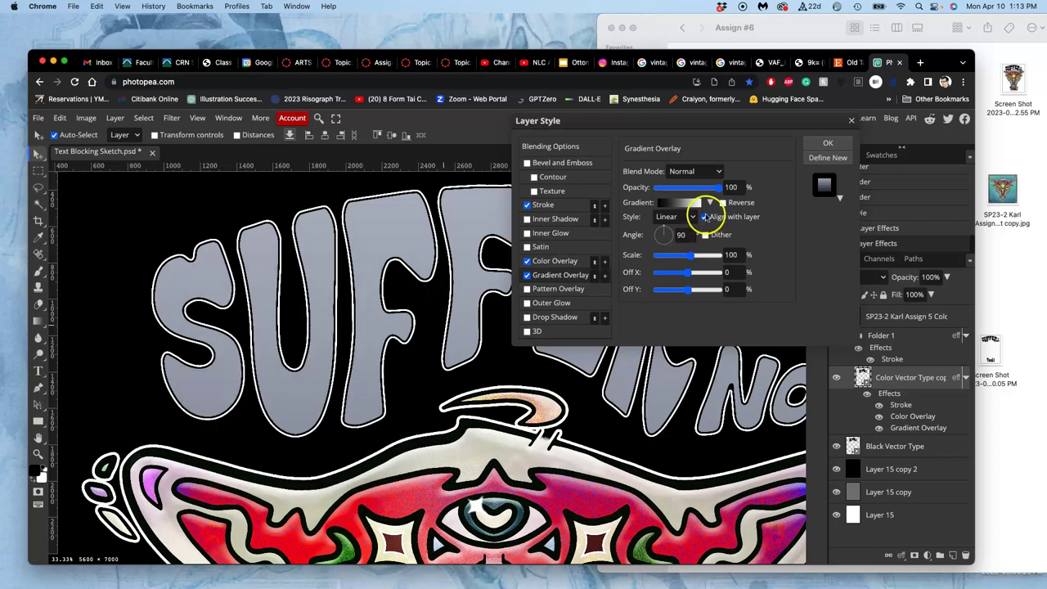
Fill the lettering's Gradient Overlay with the Violet, Orange preset after briefly trying a copper preset.
click(709, 203)
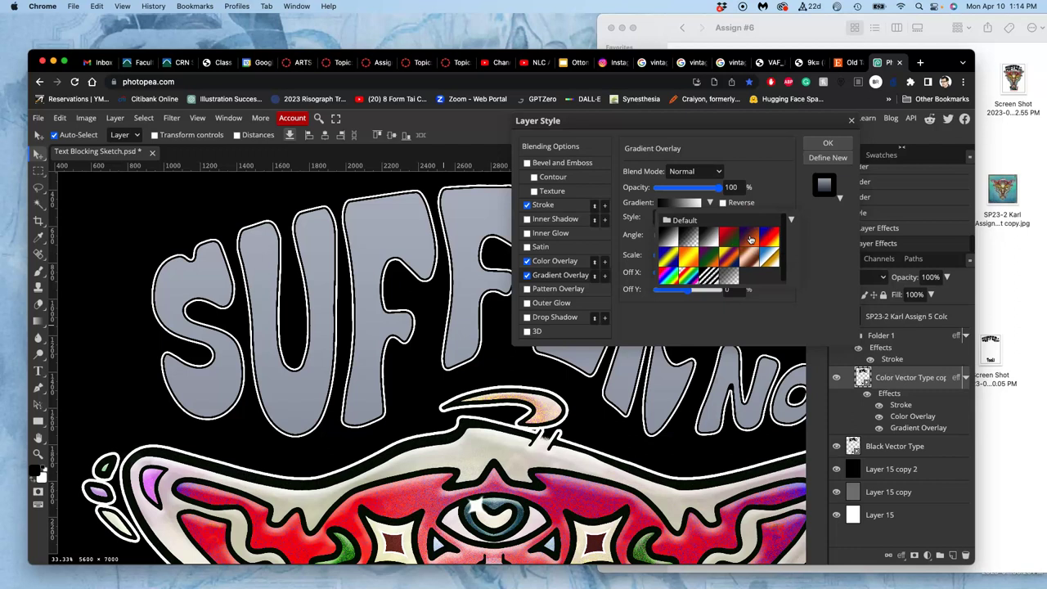
click(751, 238)
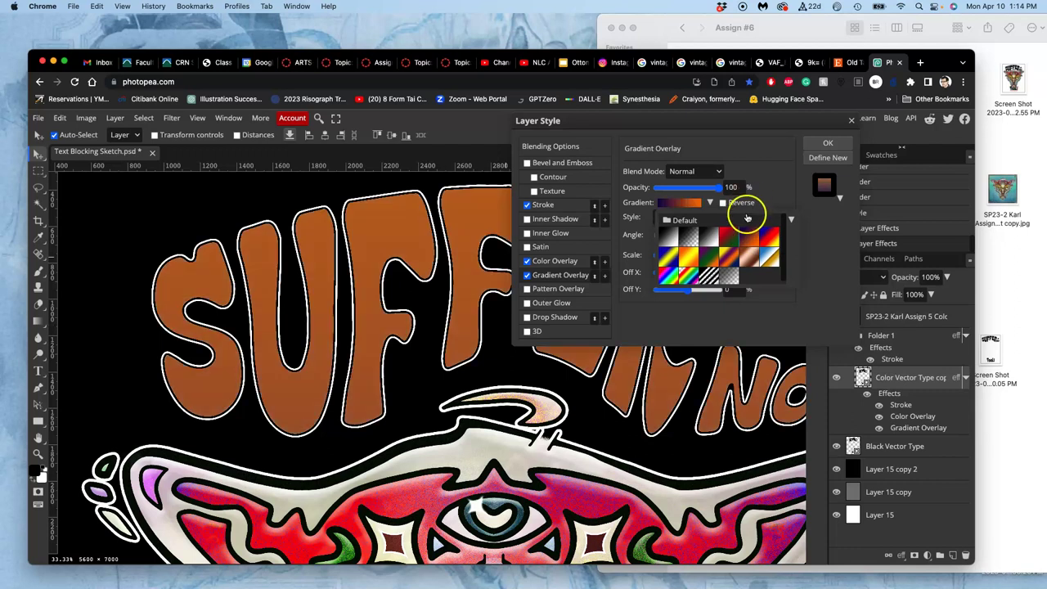
click(750, 260)
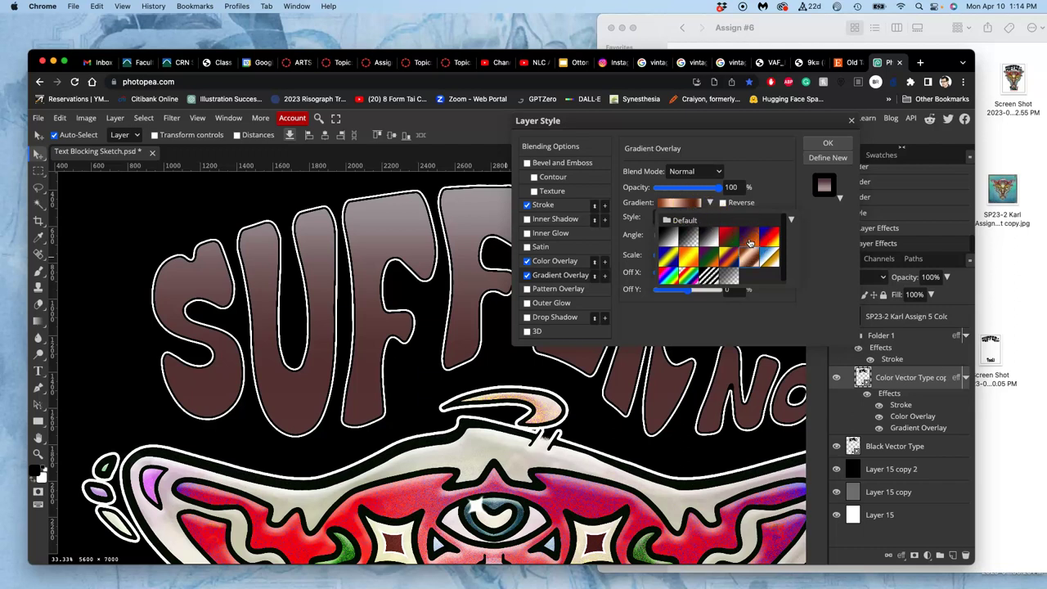
click(749, 242)
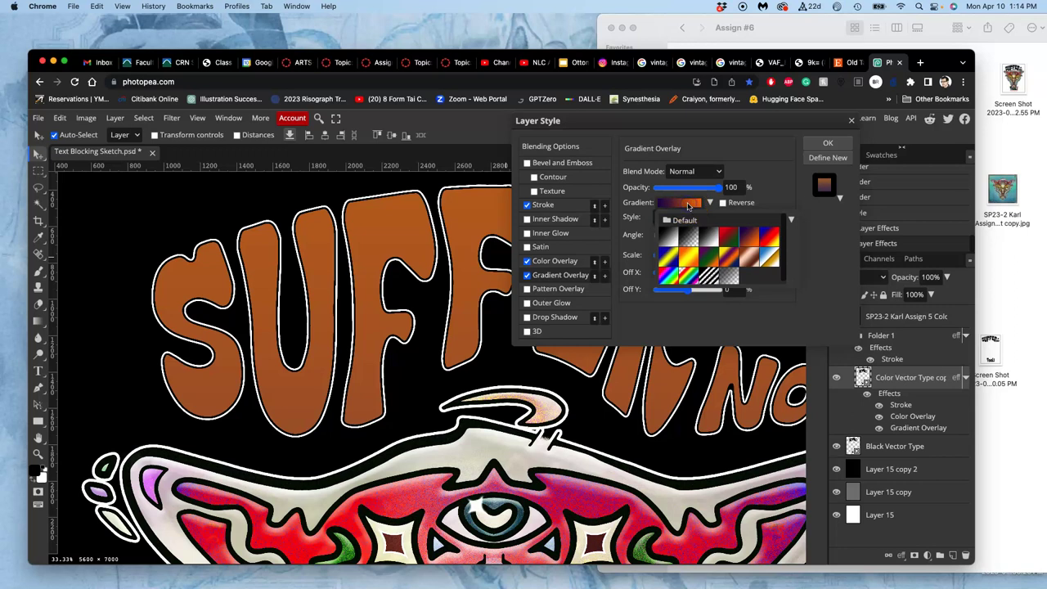
click(688, 204)
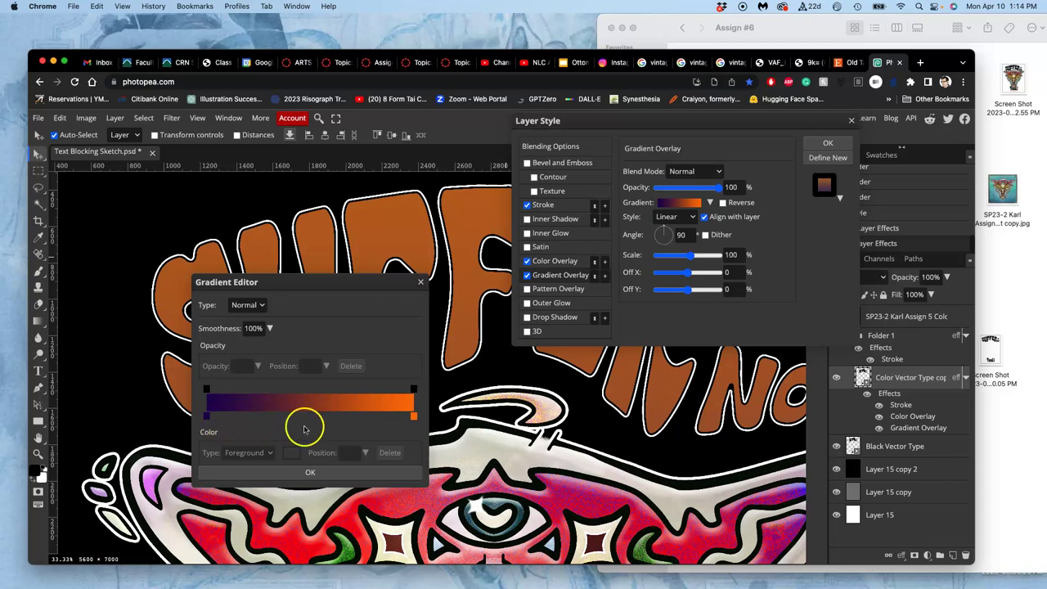
Recolour the gradient's orange end stop to pale pink #d9ab9f and apply the purple-to-pink gradient.
click(414, 417)
click(414, 419)
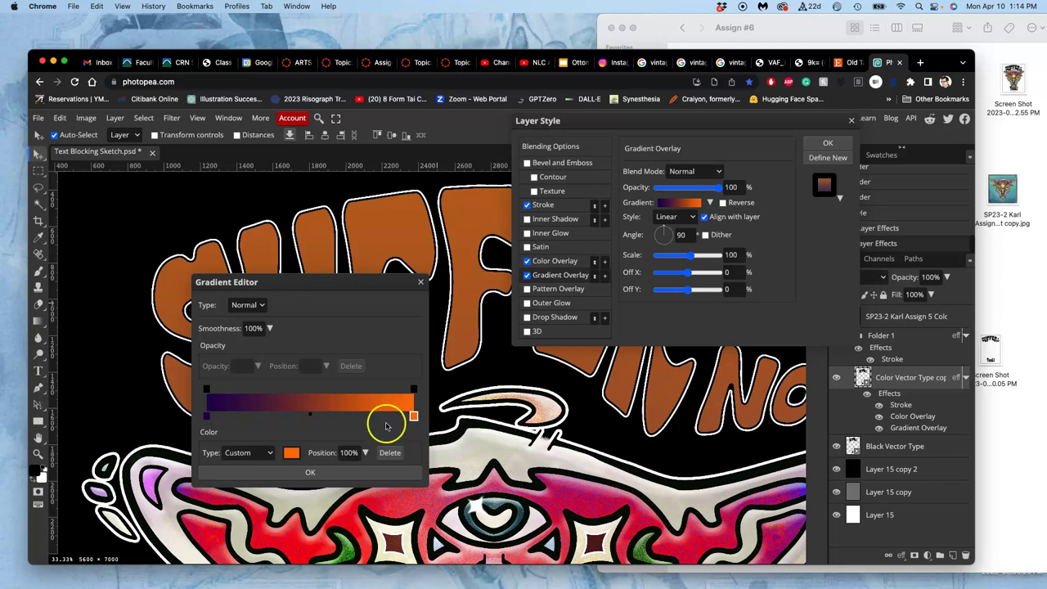
click(290, 453)
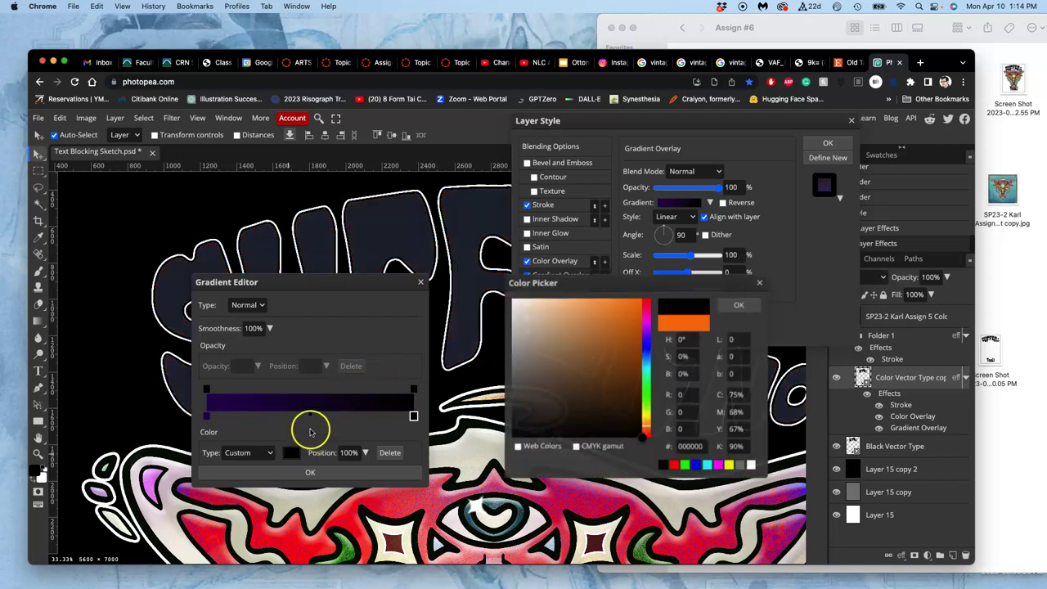
click(288, 455)
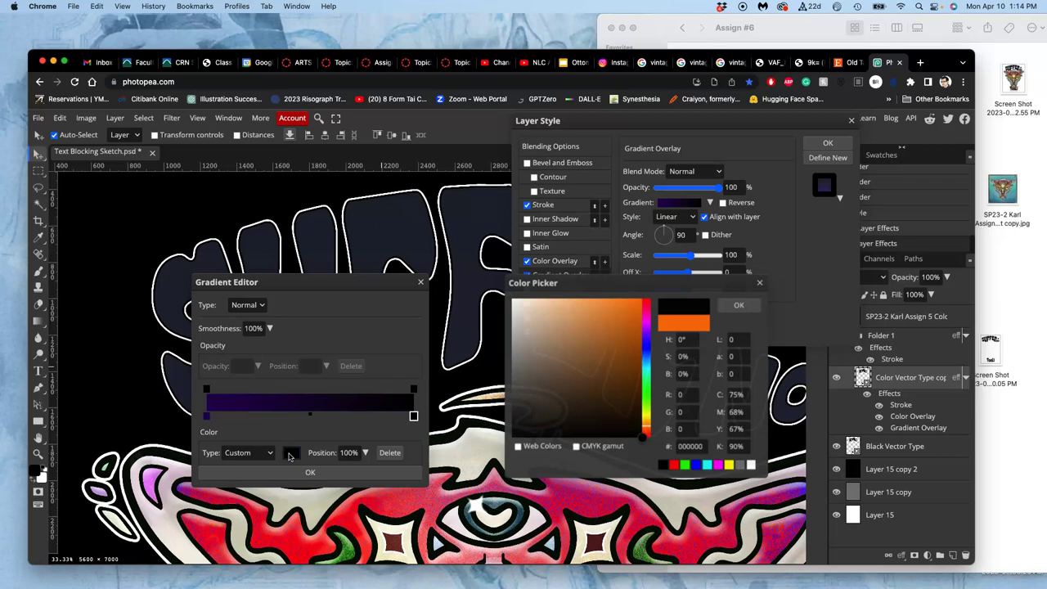
drag(349, 428, 595, 337)
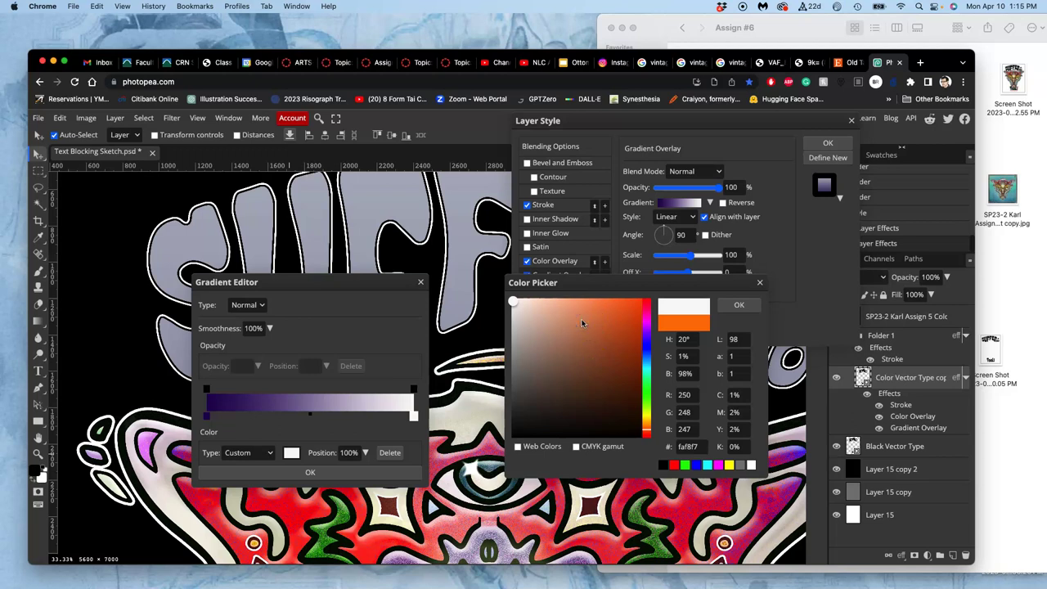
click(581, 322)
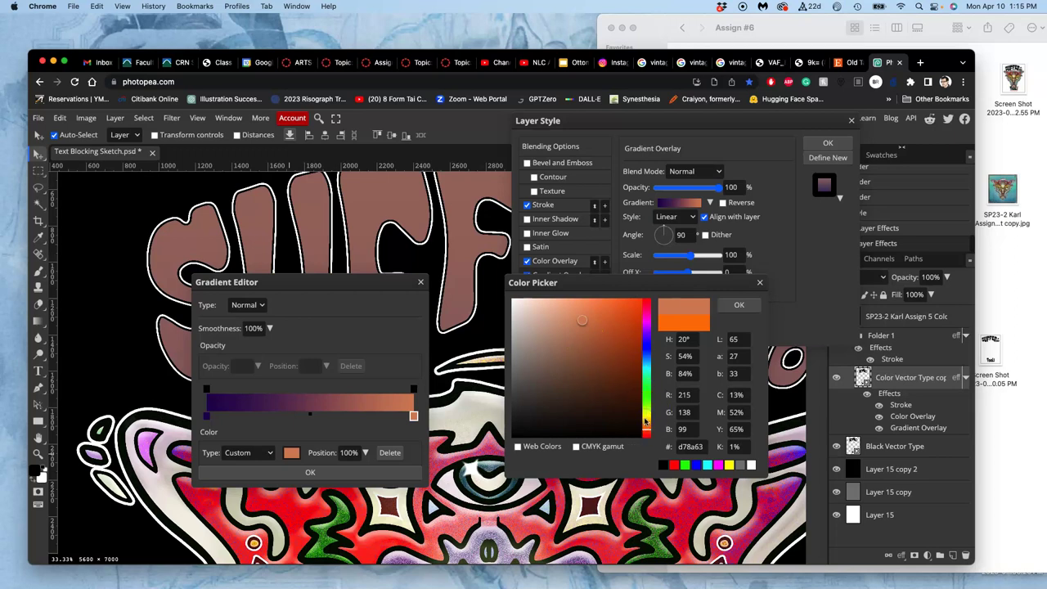
click(644, 419)
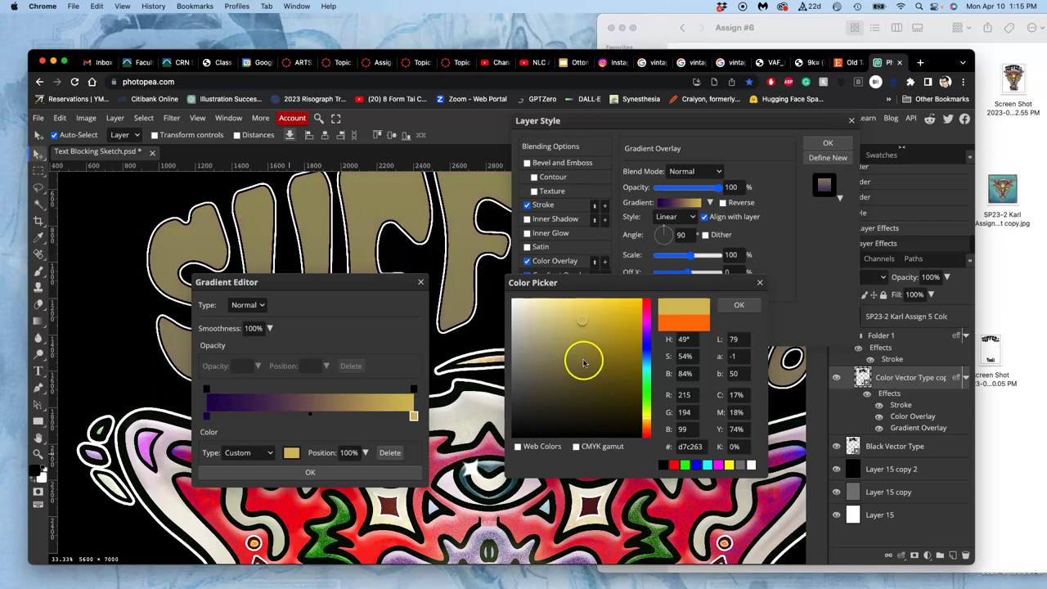
click(333, 416)
click(334, 415)
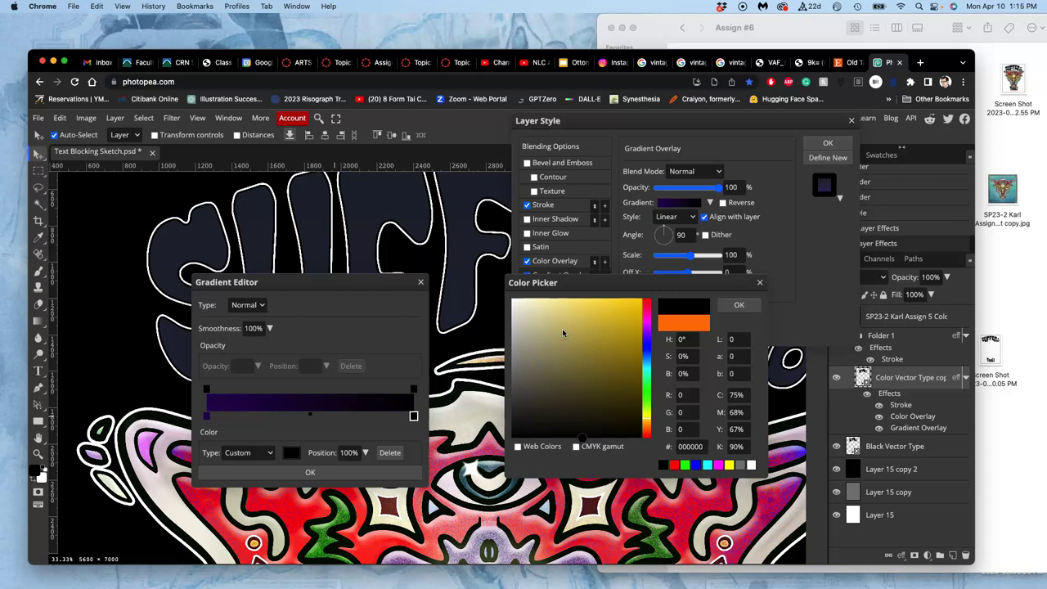
click(562, 327)
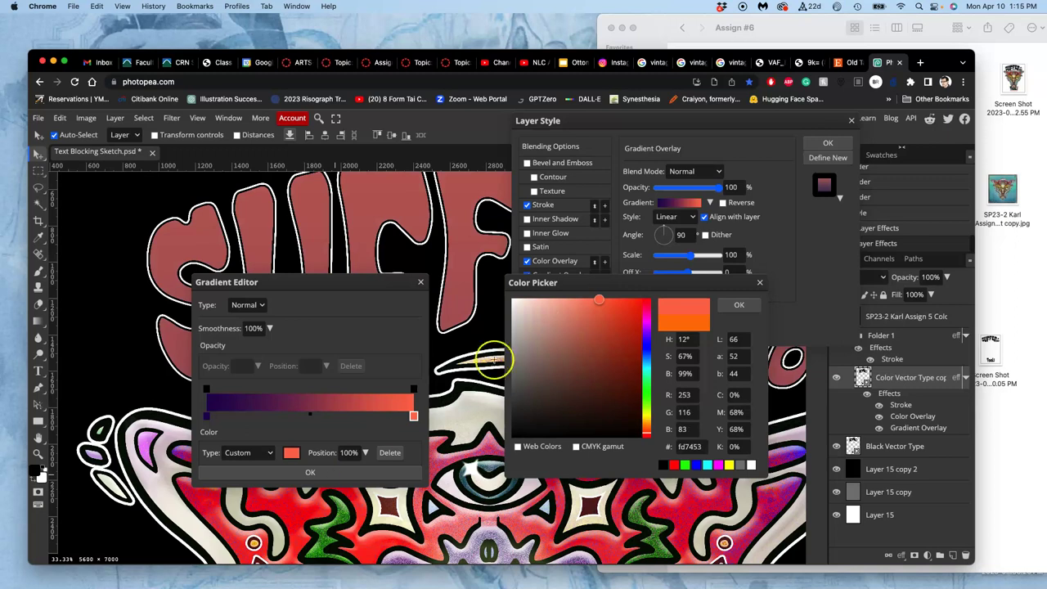
click(546, 320)
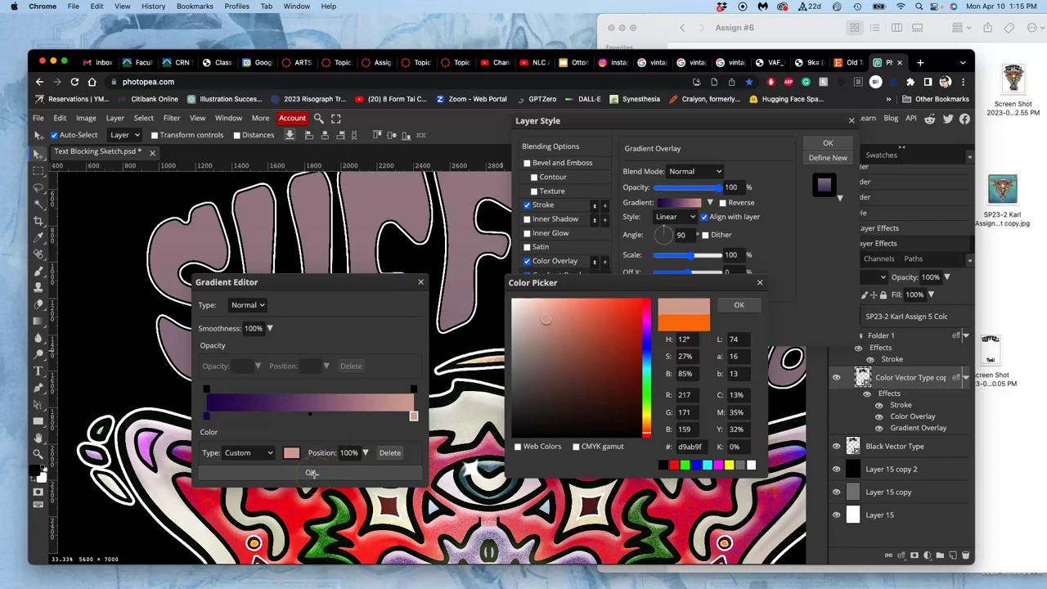
click(351, 358)
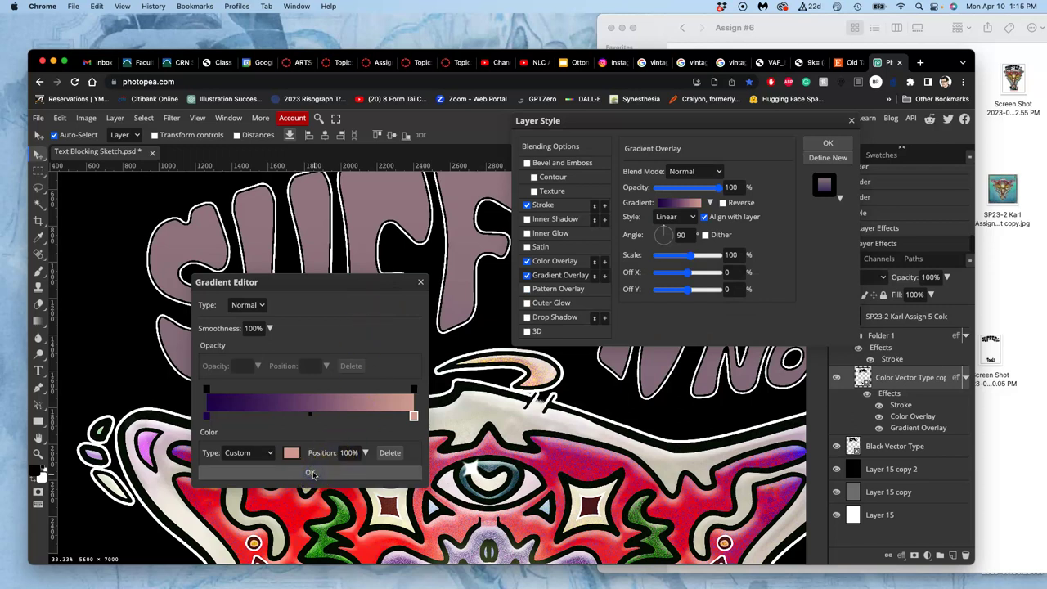
click(312, 473)
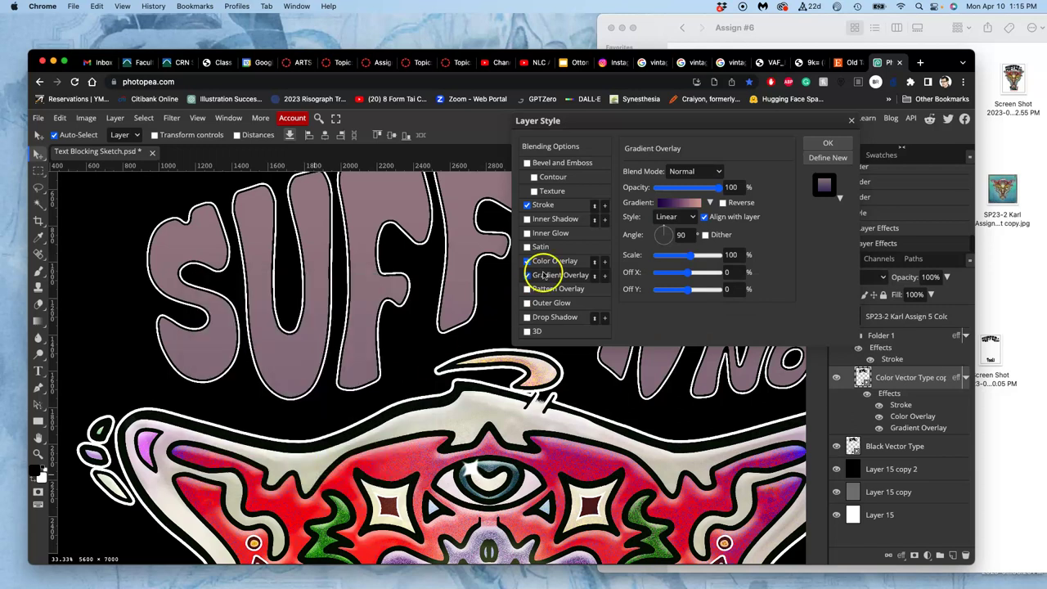
Add a new colour stop at 48% in the middle of the lettering gradient.
click(686, 206)
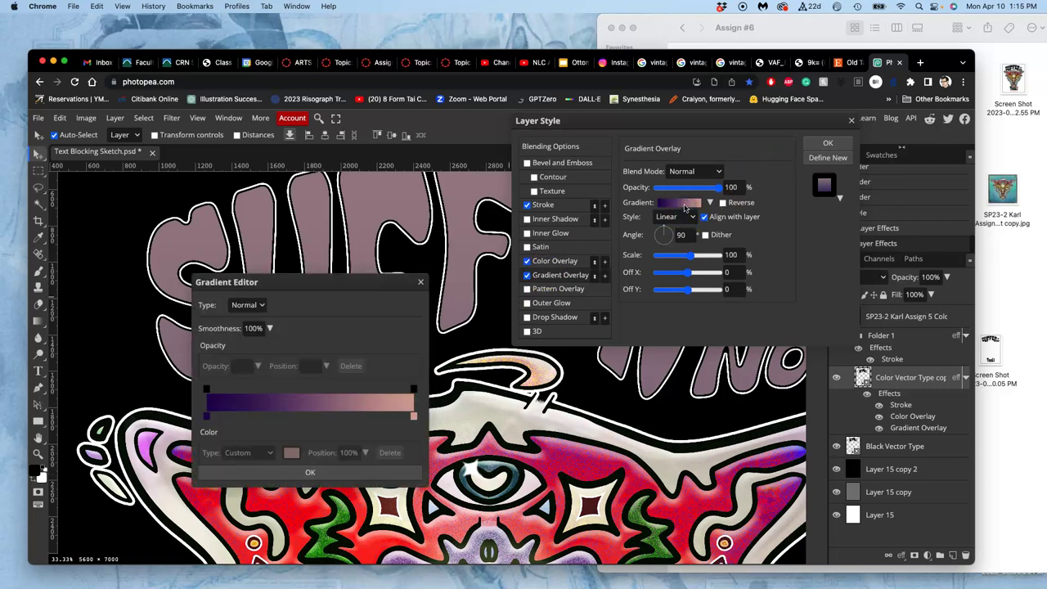
click(304, 416)
click(304, 416)
click(290, 454)
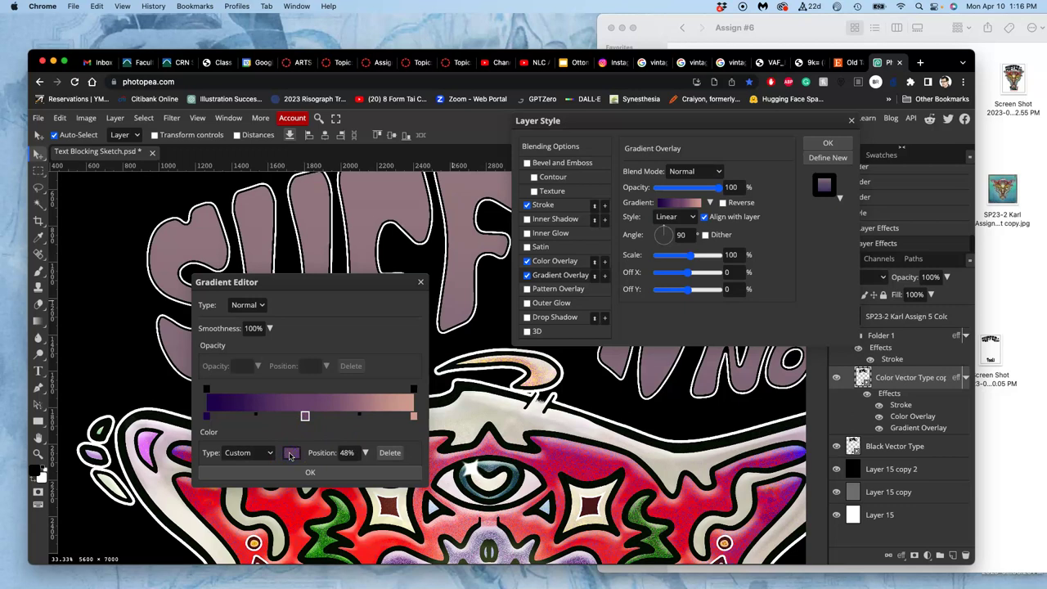
click(290, 455)
click(664, 408)
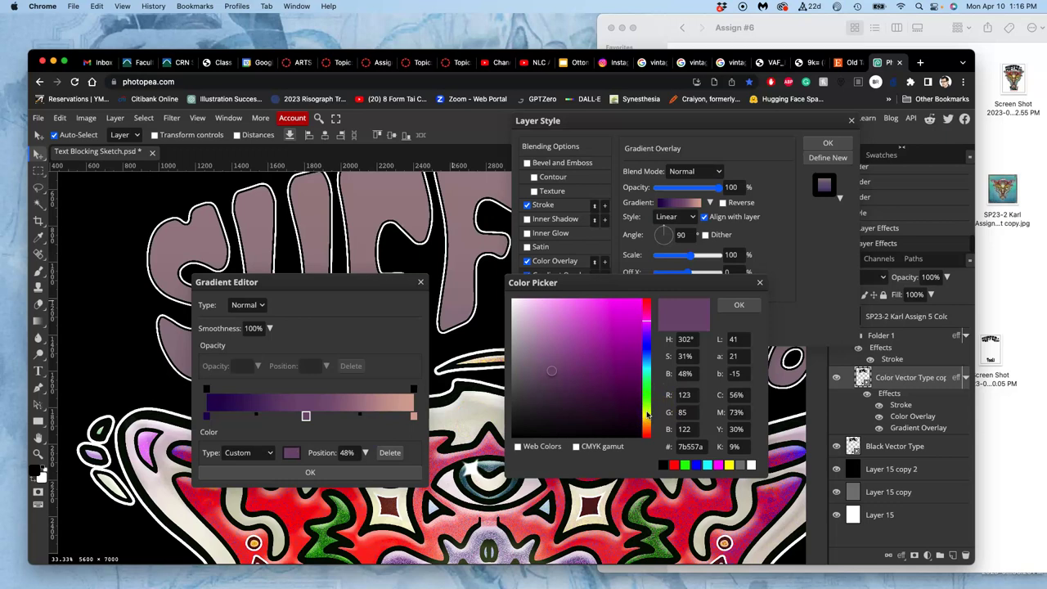
Make the middle stop pale tan #d3c392 and apply the updated gradient.
click(646, 414)
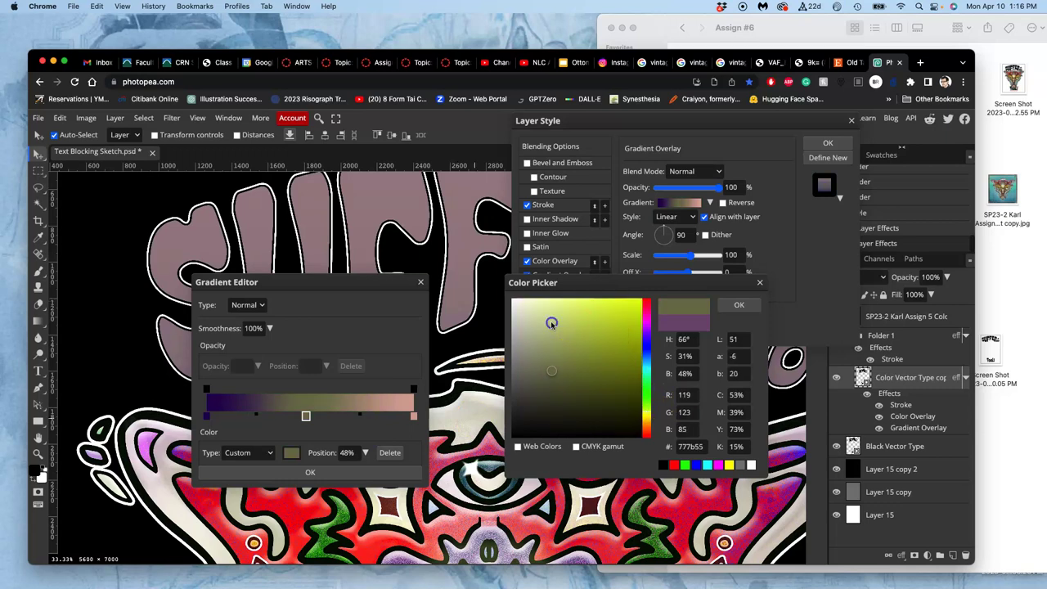
drag(621, 405, 646, 422)
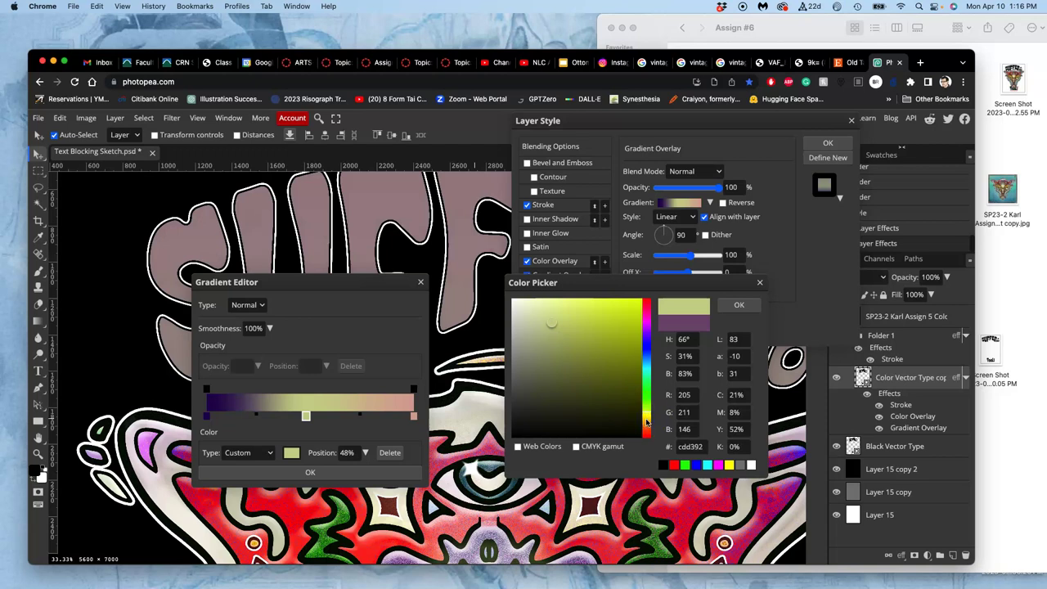
click(646, 422)
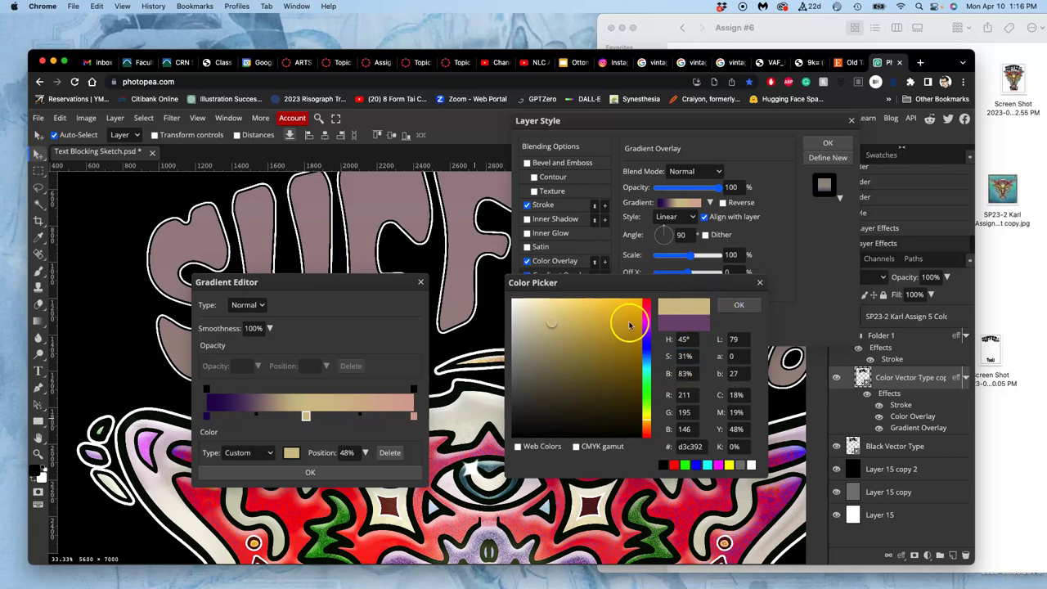
click(738, 304)
click(320, 477)
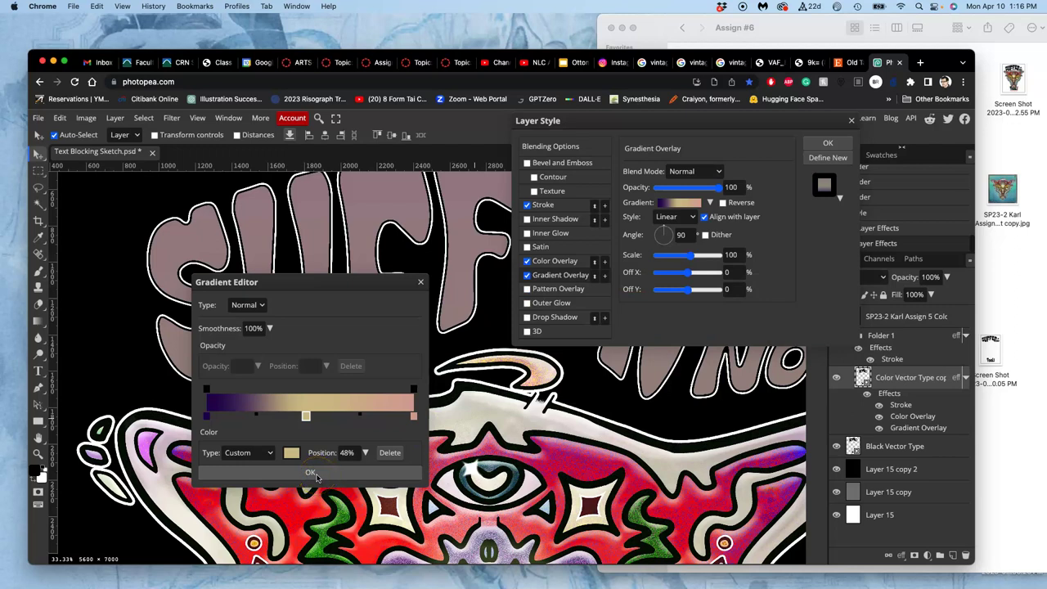
click(336, 437)
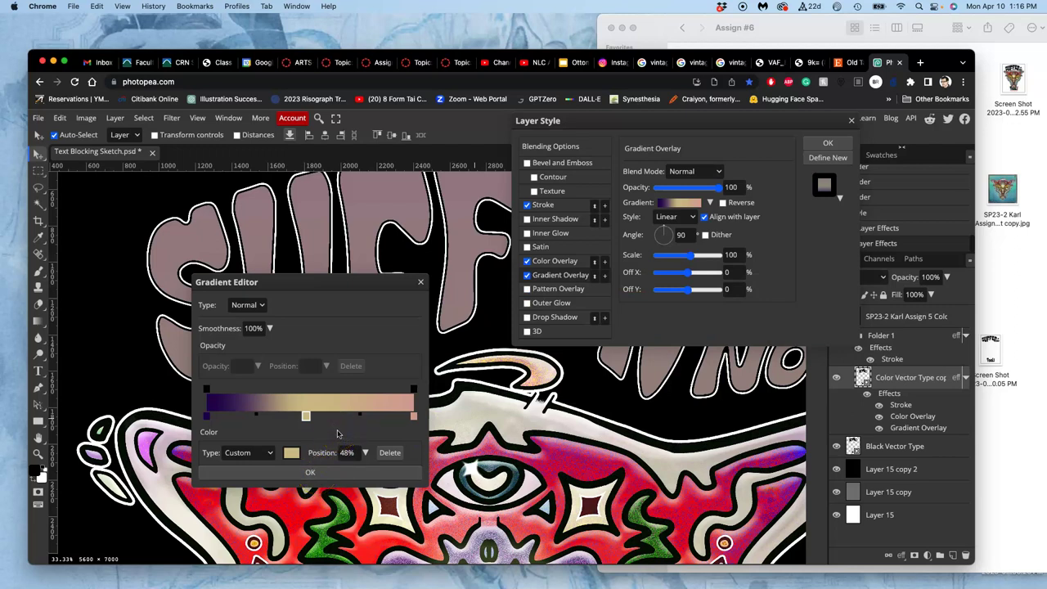
click(316, 476)
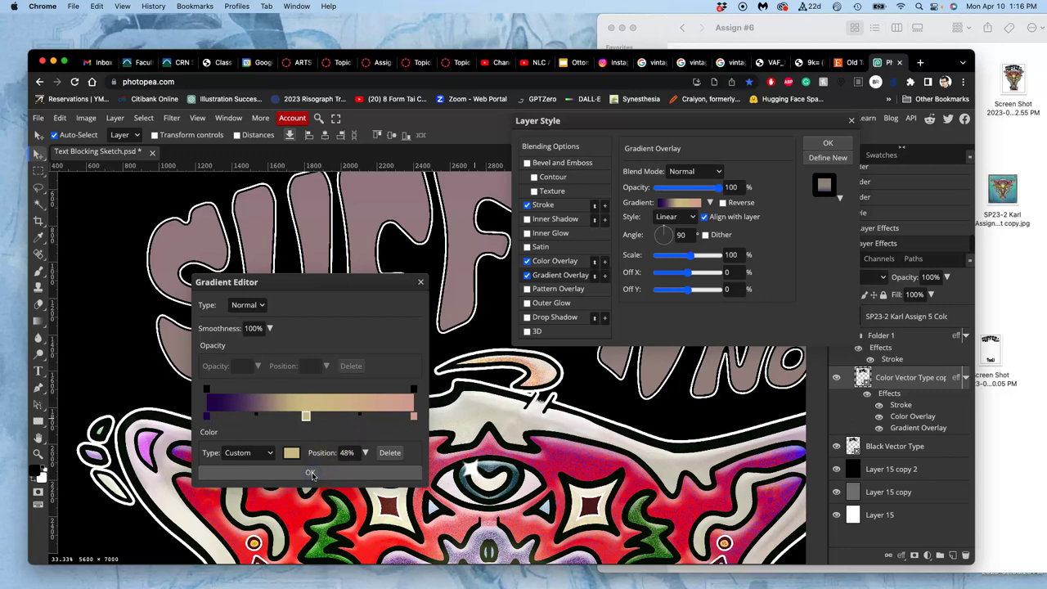
click(310, 474)
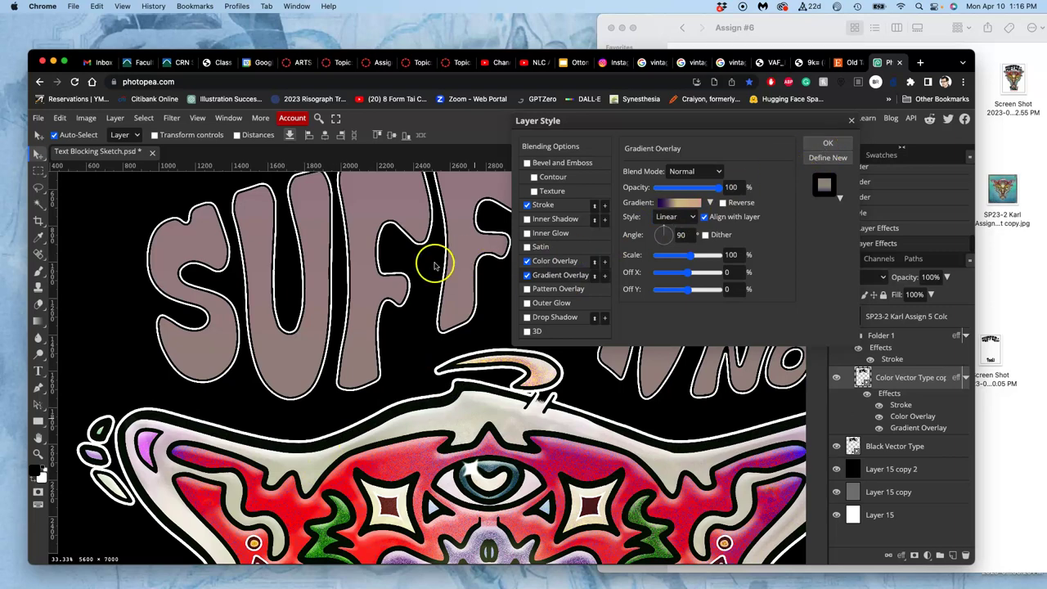
Reduce the lettering's Gradient Overlay scale from 487 to 77.
scroll(435, 264, down, 5)
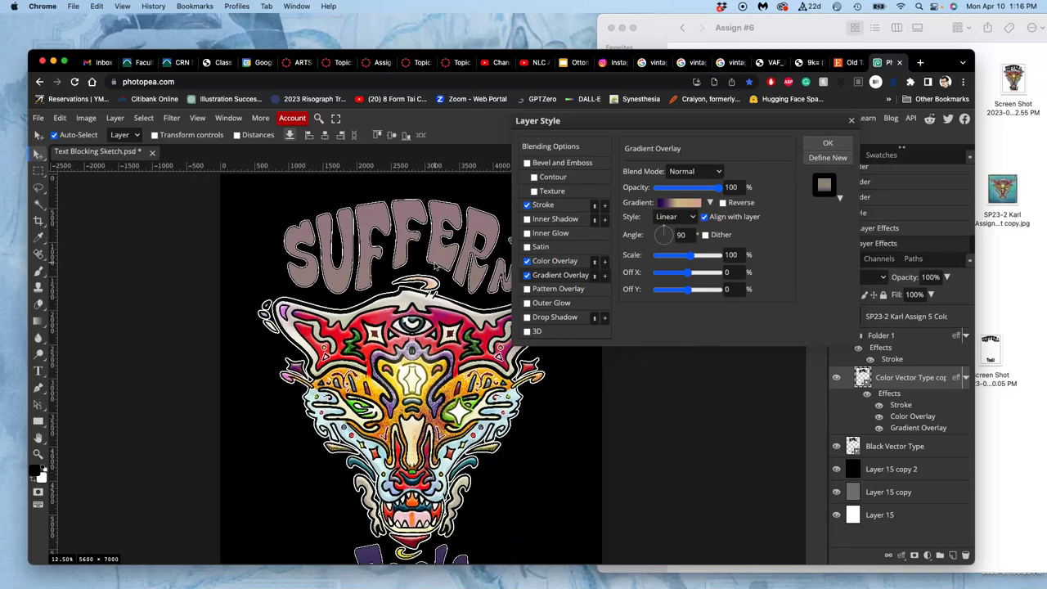
scroll(434, 267, right, 3)
scroll(434, 267, down, 2)
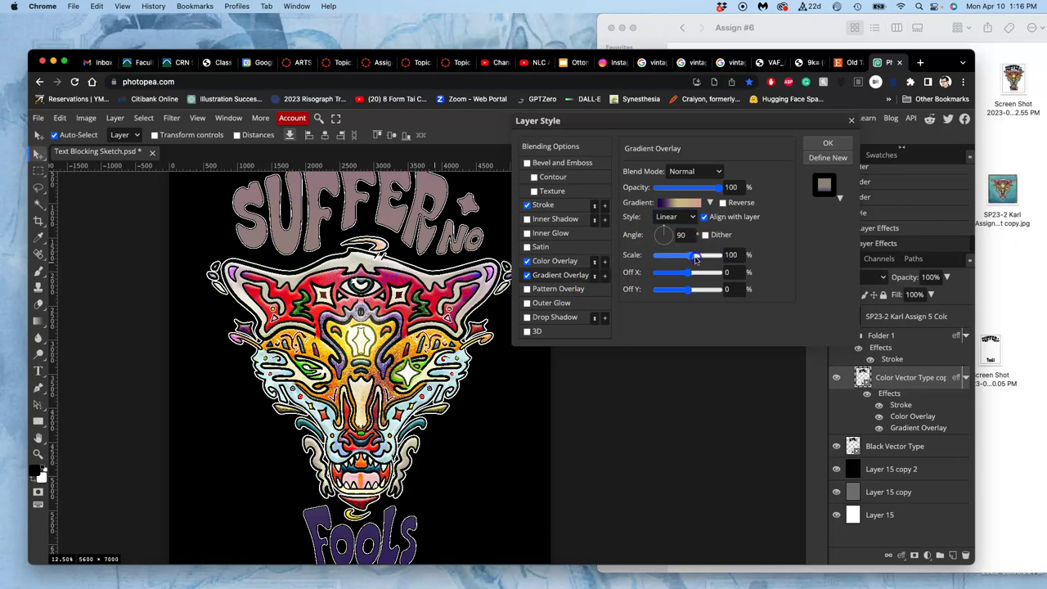
drag(691, 256, 711, 256)
scroll(666, 259, up, 3)
scroll(666, 259, down, 3)
drag(666, 259, 700, 260)
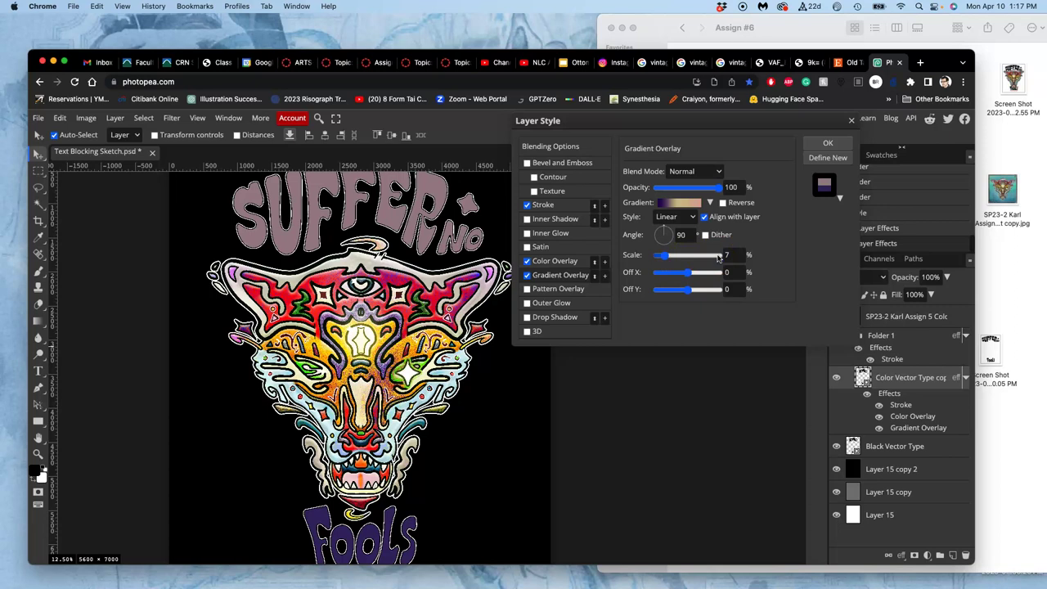
click(718, 257)
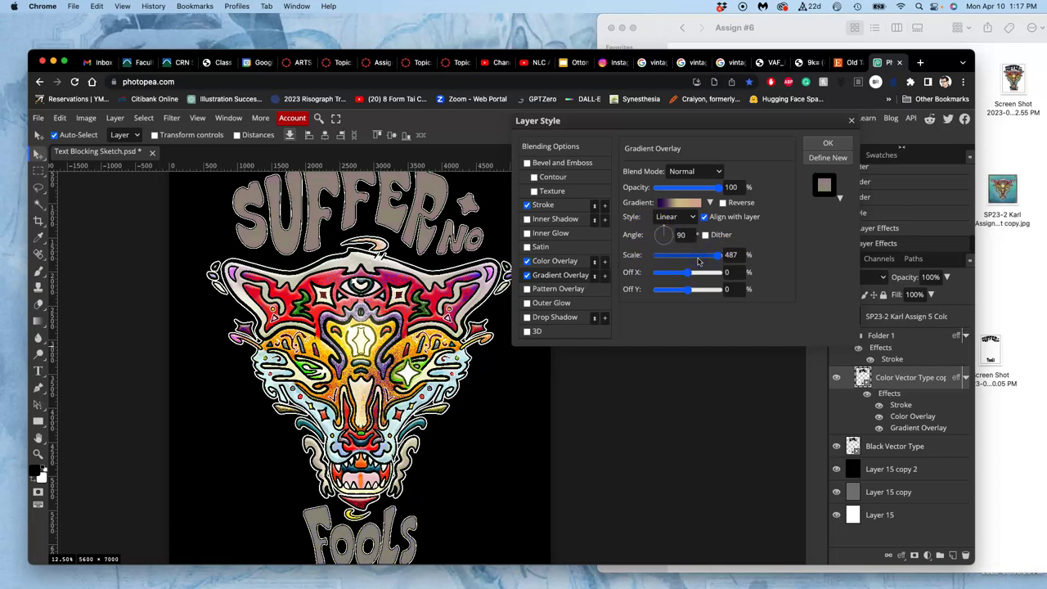
click(699, 257)
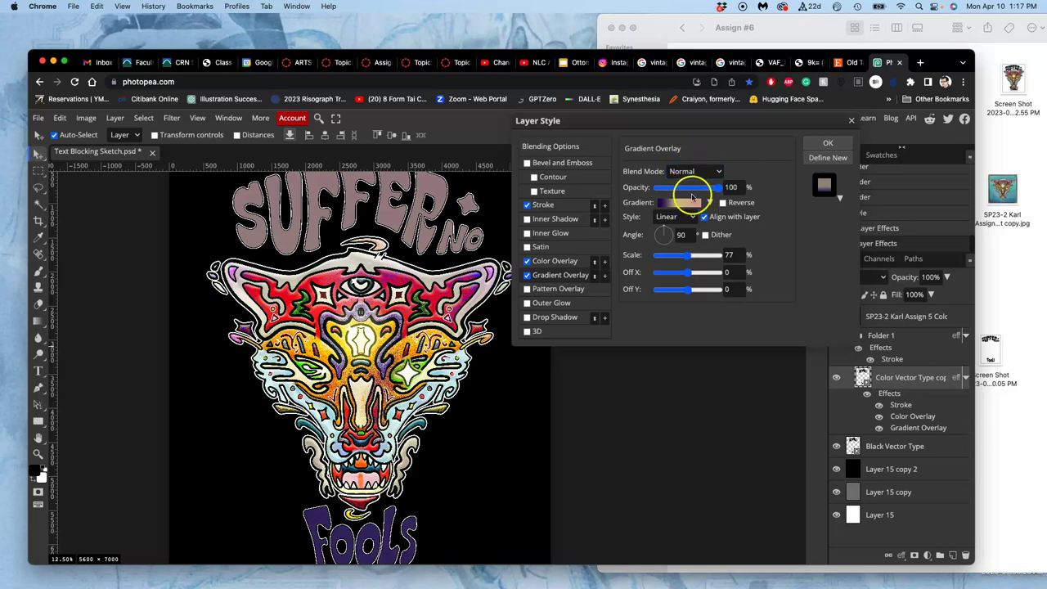
Switch the Gradient Overlay to Dissolve blend mode at 87% opacity.
click(695, 173)
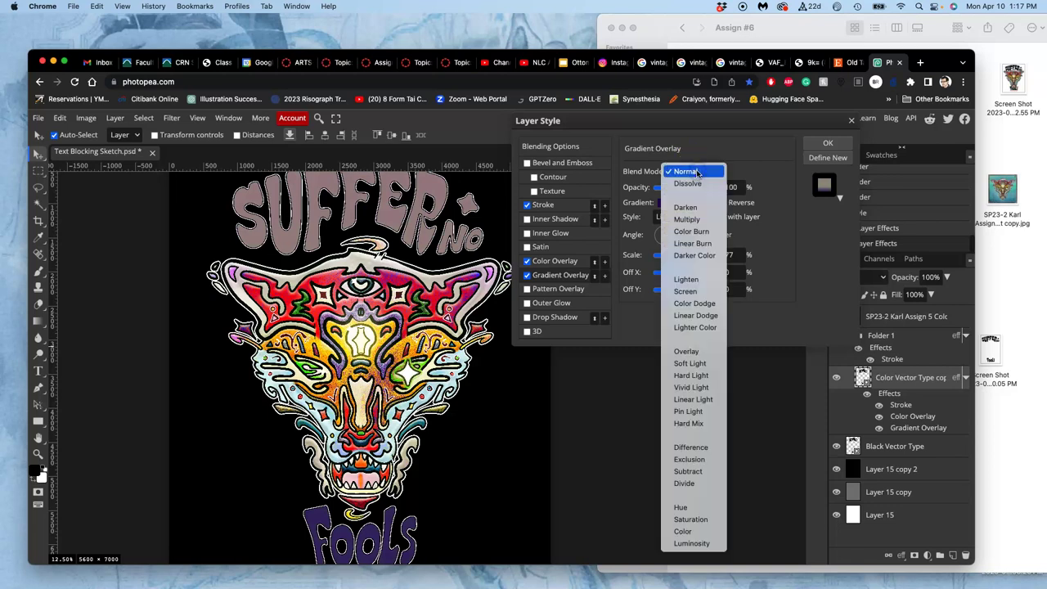
click(694, 173)
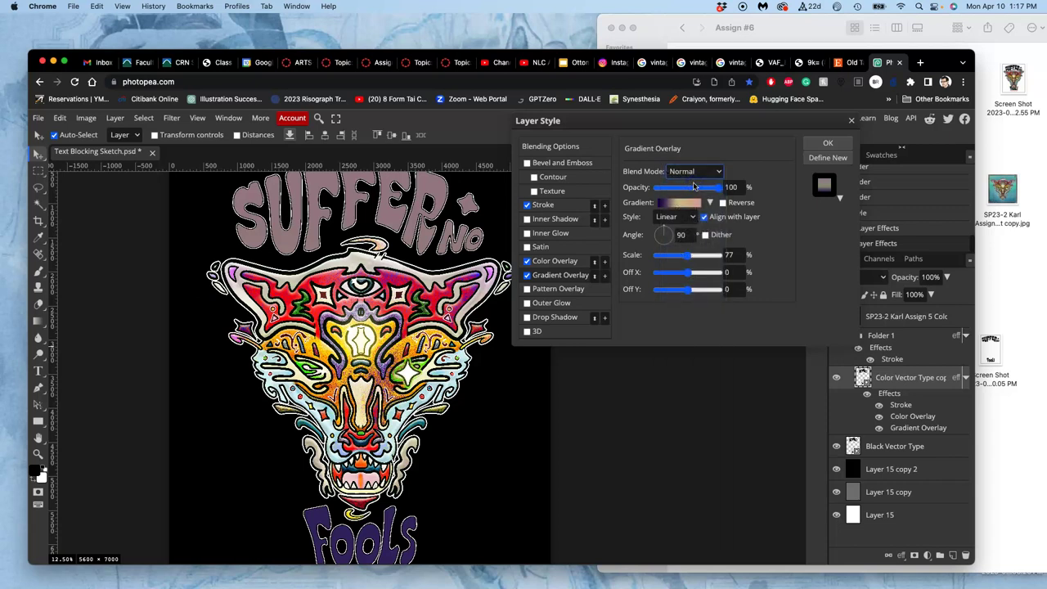
key(Down)
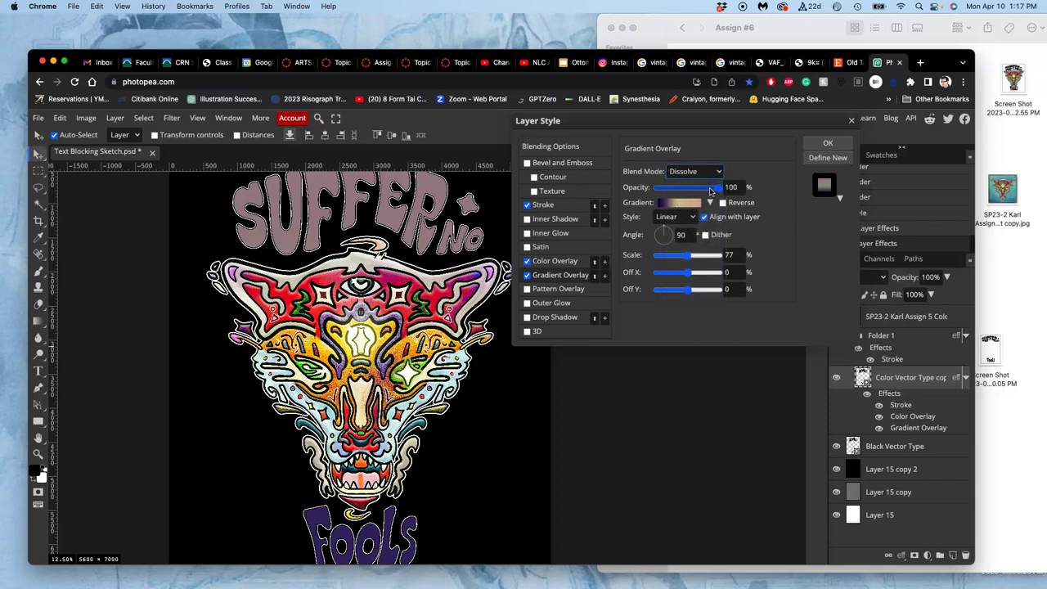
click(711, 188)
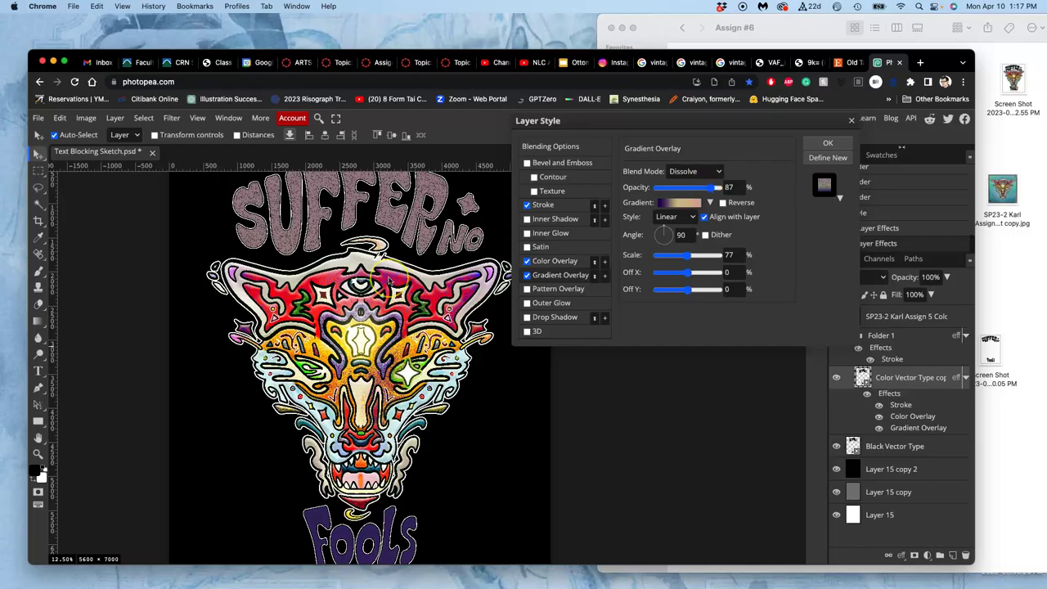
Zoom and pan around the canvas to inspect the speckled letters up close.
scroll(390, 278, up, 5)
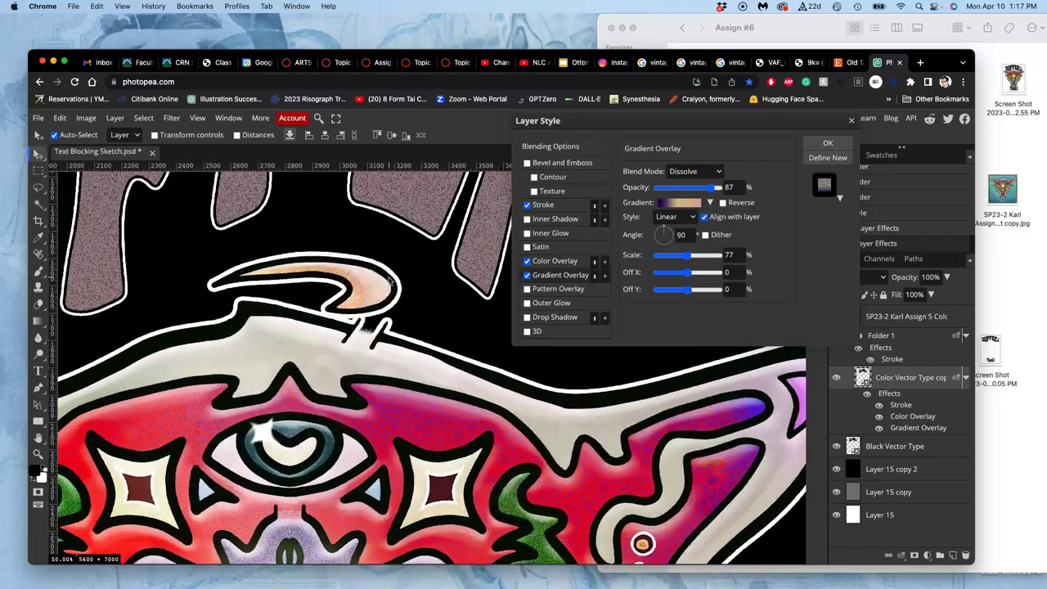
scroll(390, 281, up, 5)
scroll(390, 280, left, 3)
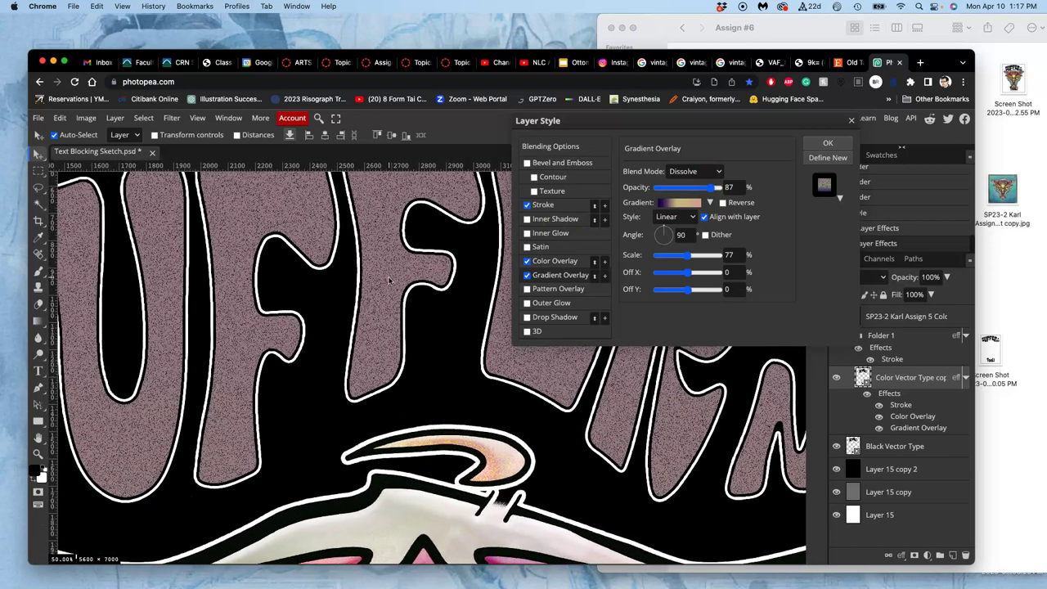
scroll(390, 281, up, 3)
scroll(390, 281, left, 3)
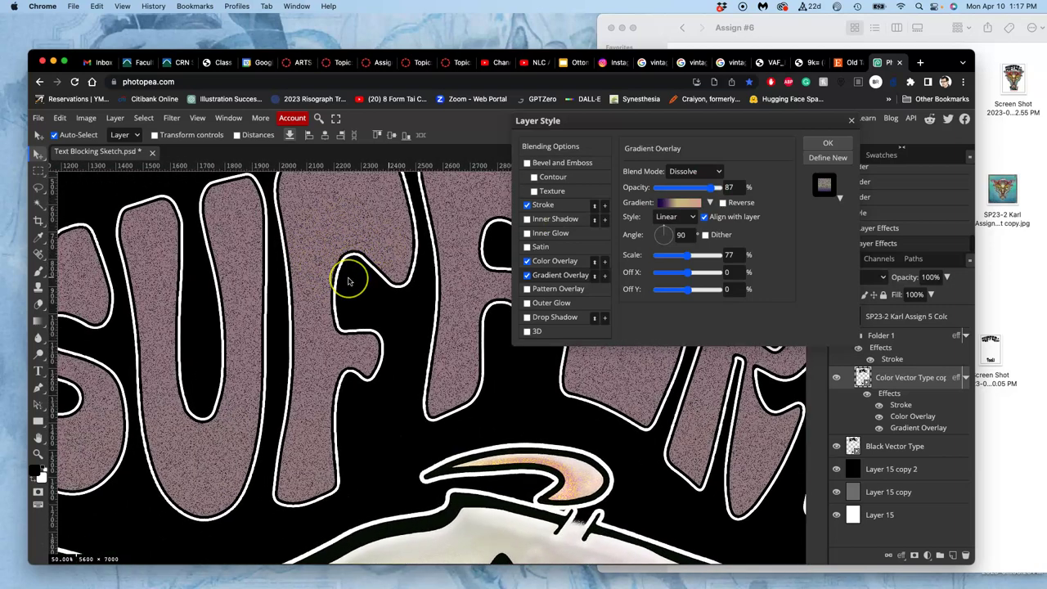
scroll(348, 280, down, 5)
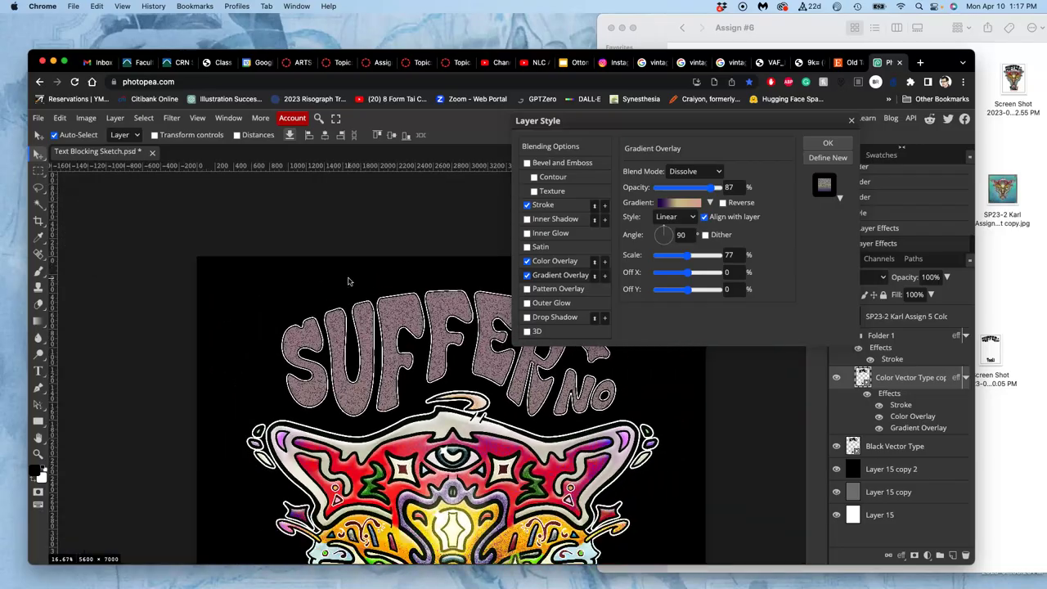
scroll(348, 280, up, 10)
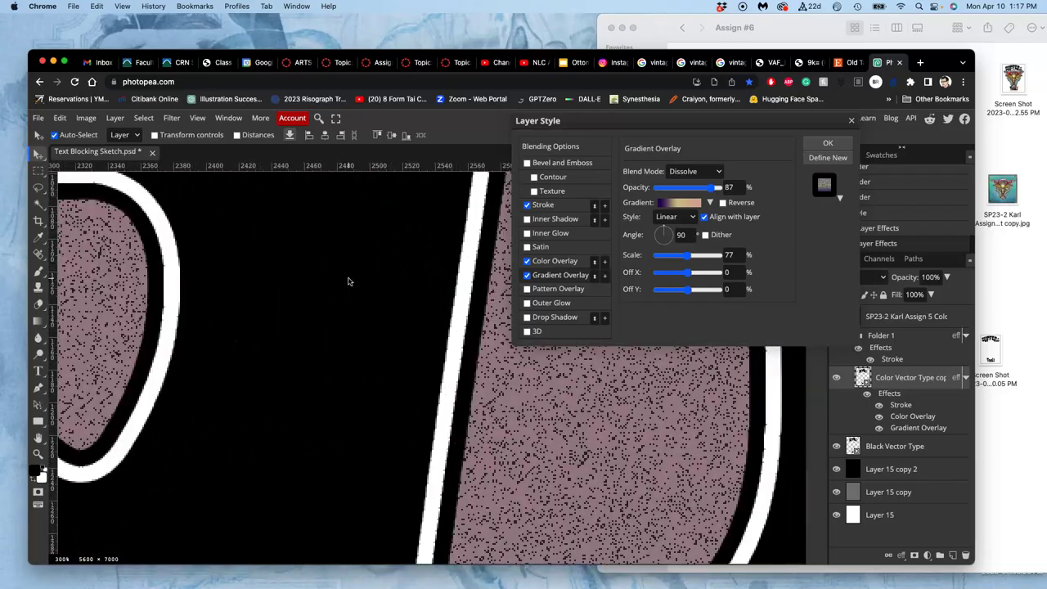
scroll(551, 401, right, 5)
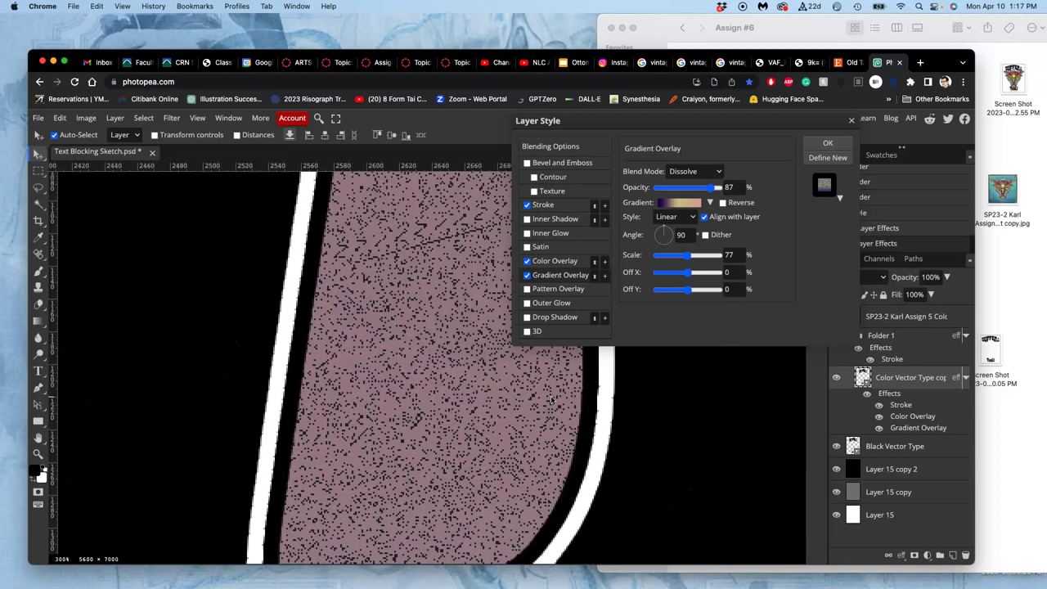
scroll(552, 401, right, 5)
scroll(551, 401, up, 3)
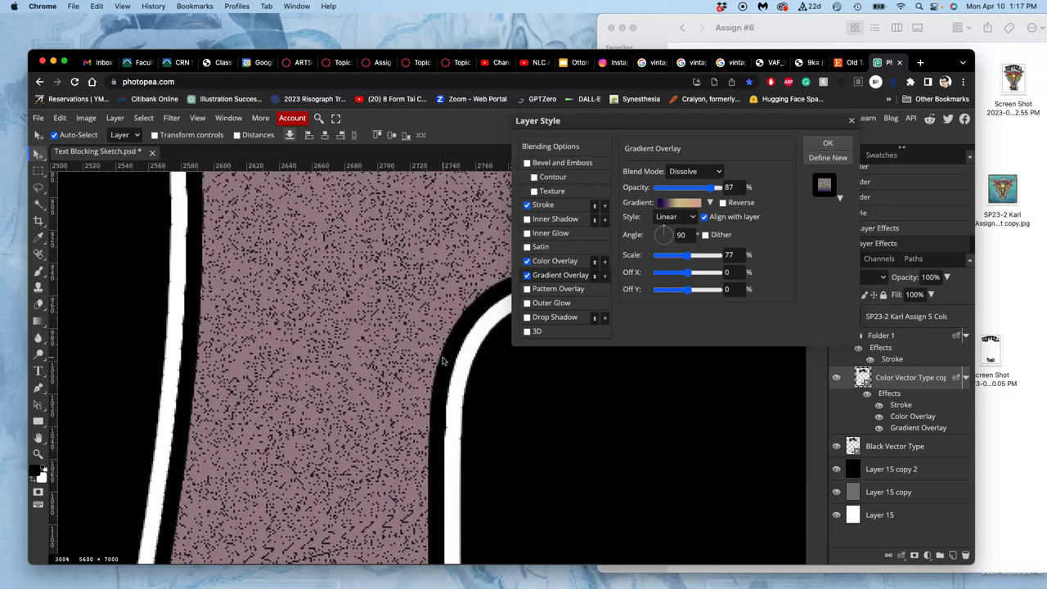
scroll(442, 360, up, 5)
drag(439, 355, 350, 352)
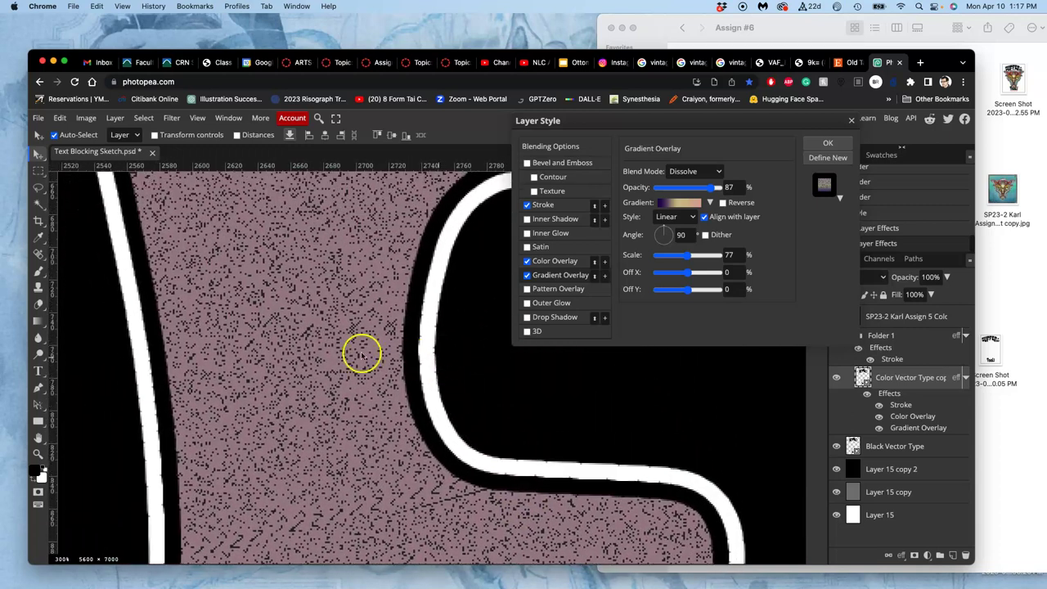
scroll(350, 350, down, 6)
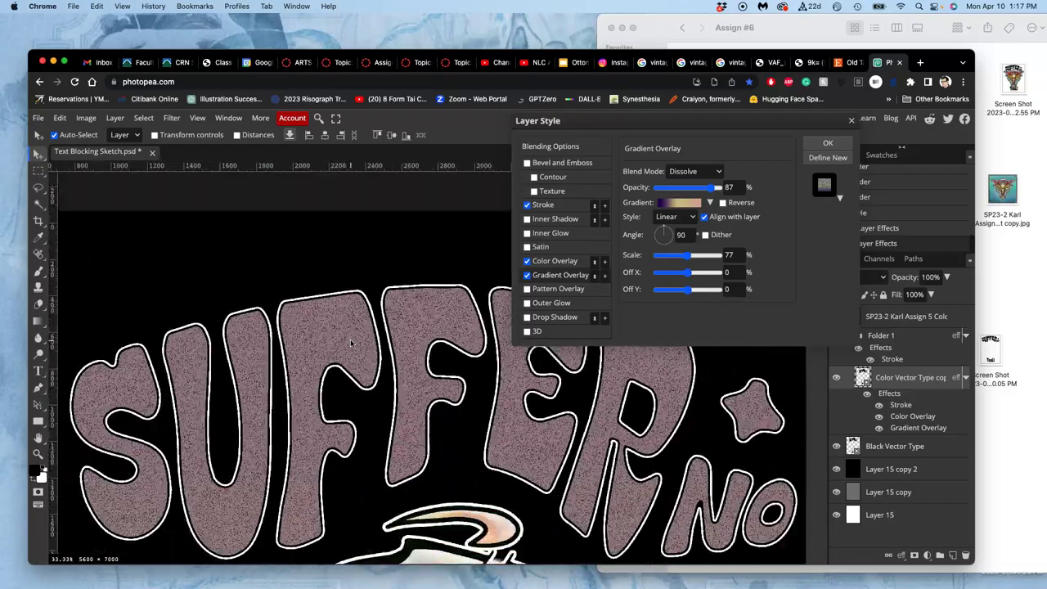
scroll(350, 344, down, 2)
scroll(350, 343, down, 10)
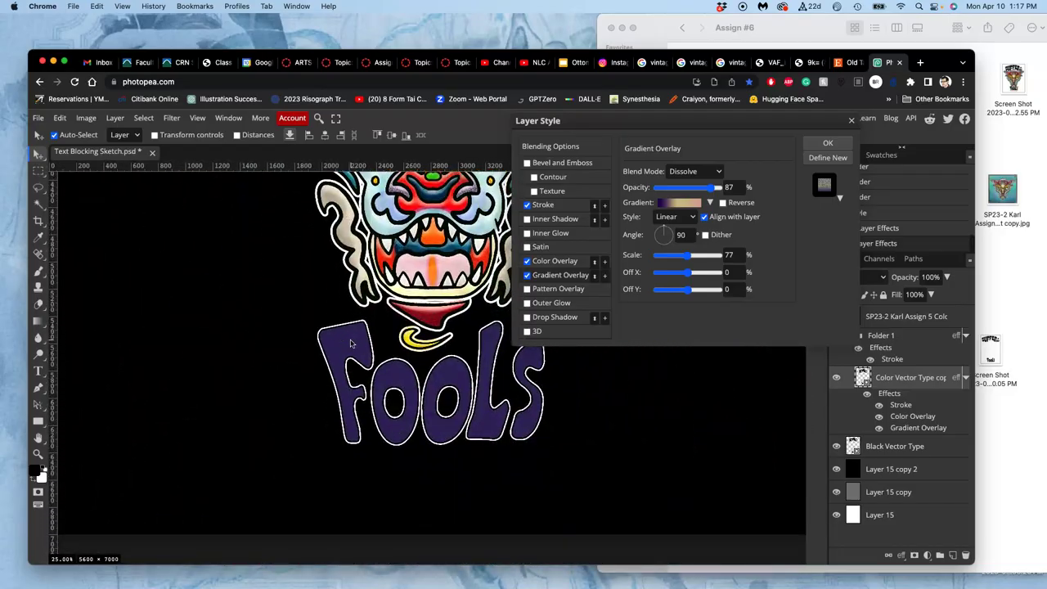
scroll(350, 343, up, 8)
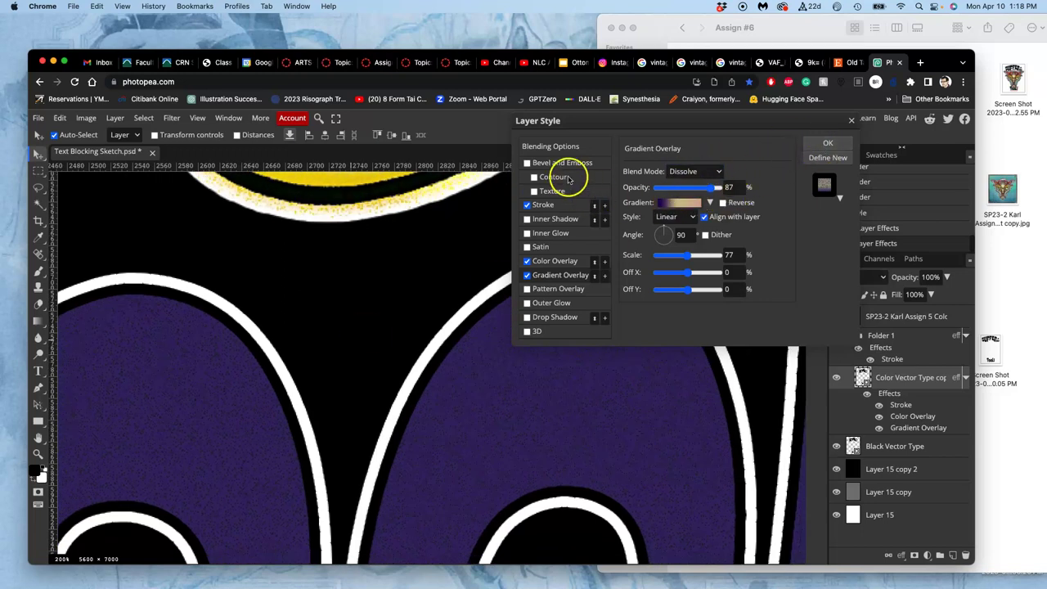
Try lower layer opacity values in Blending Options, then restore it to 100%.
click(561, 146)
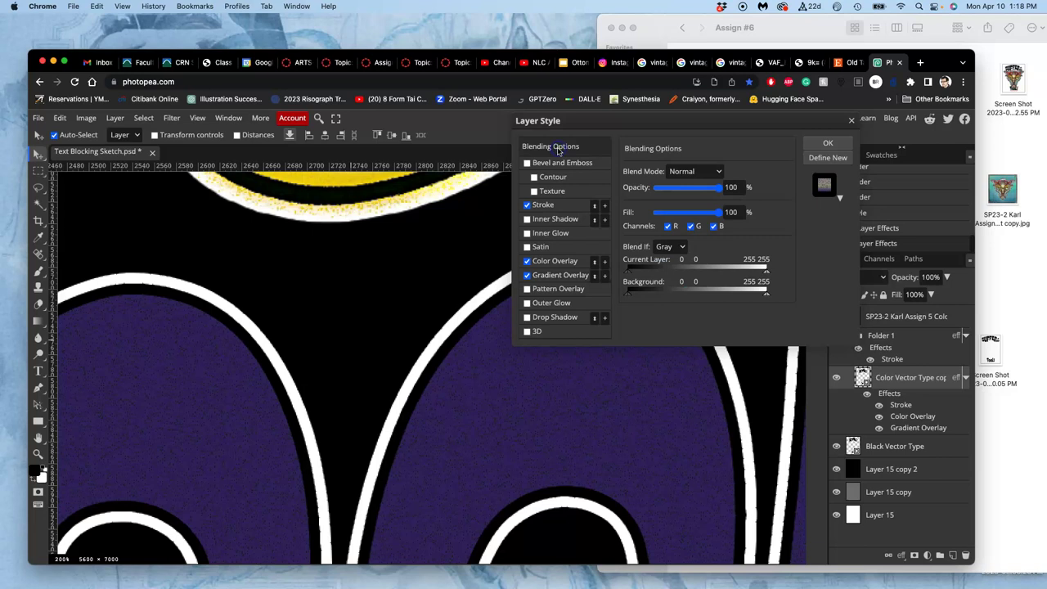
click(723, 187)
click(708, 188)
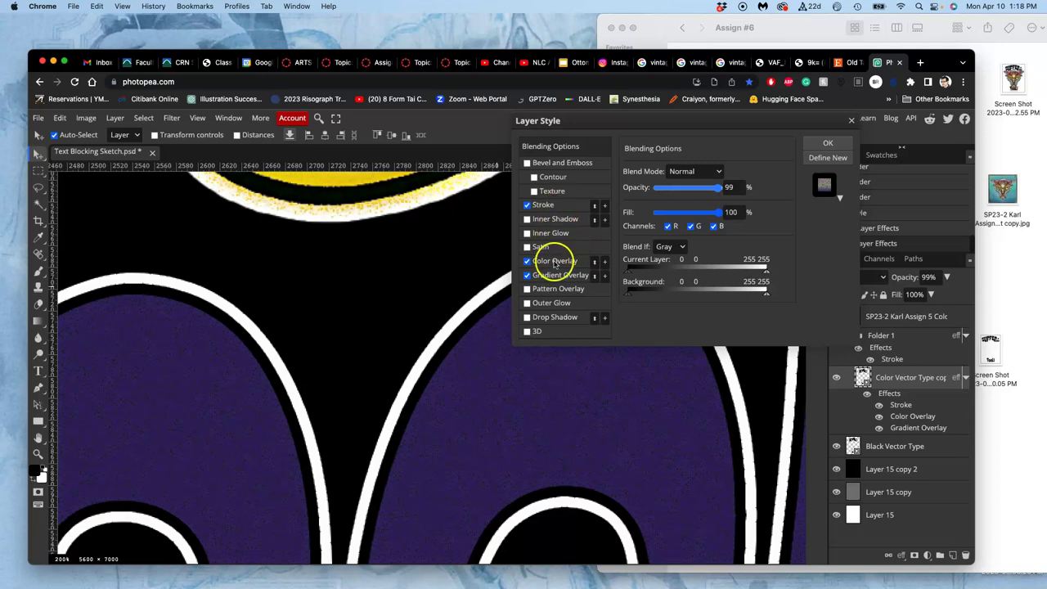
click(556, 273)
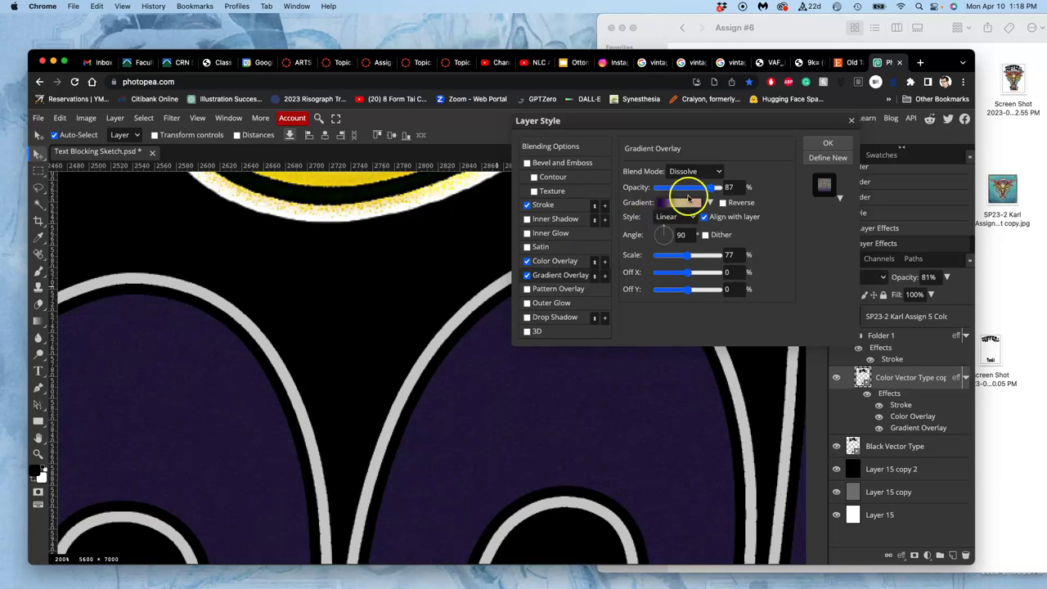
click(551, 148)
click(707, 188)
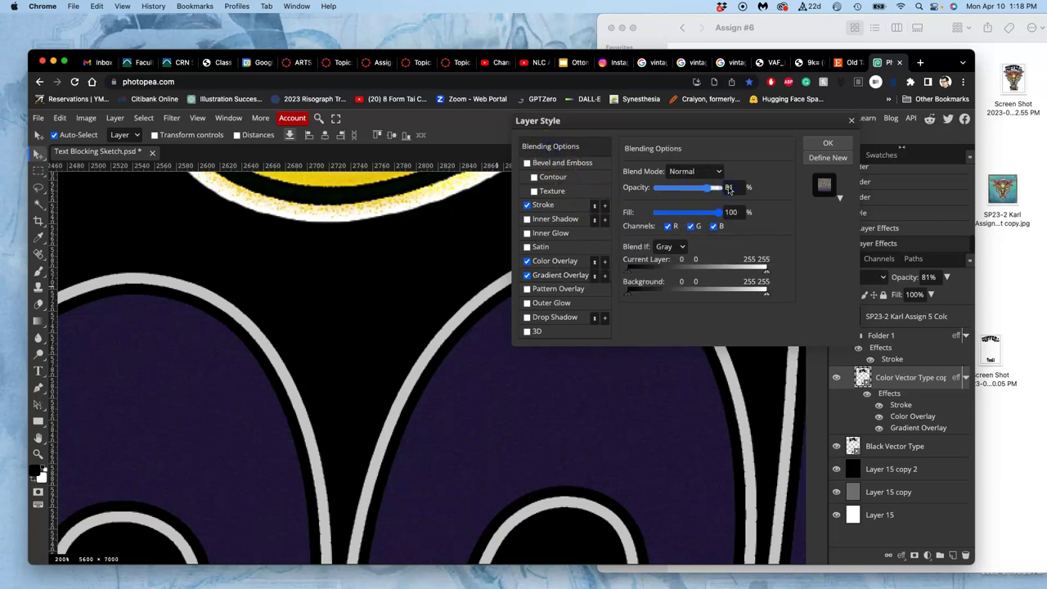
text(84)
drag(713, 187, 723, 187)
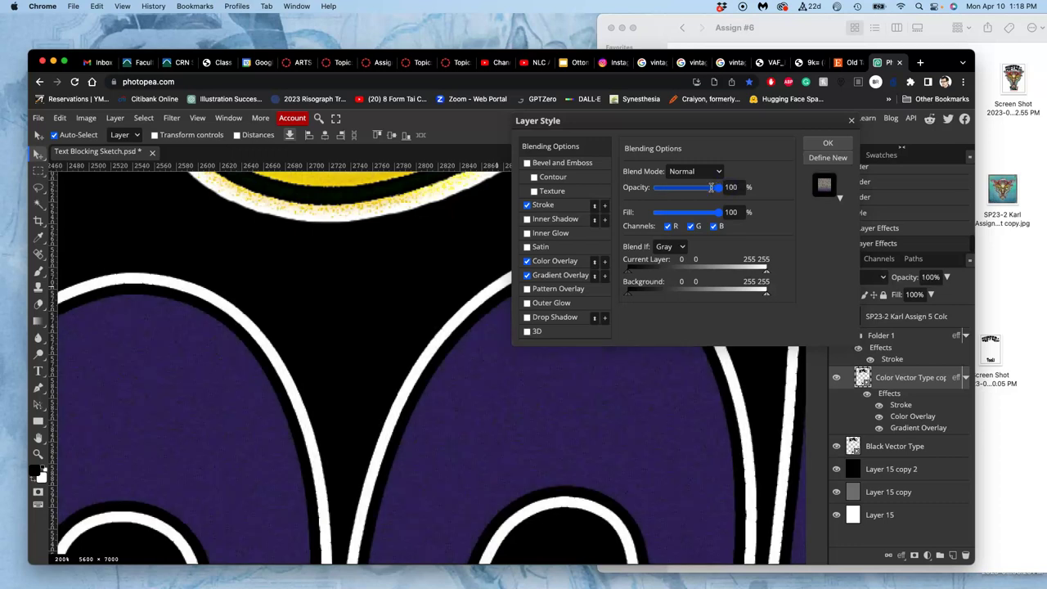
Set the lettering's Color Overlay opacity to 72%.
click(557, 262)
drag(678, 188, 695, 190)
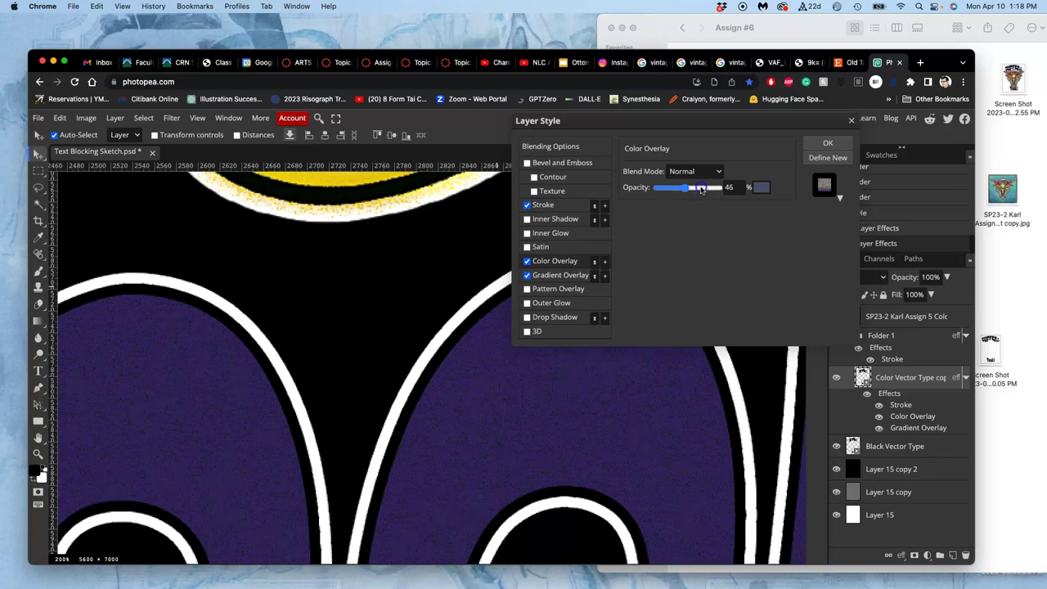
drag(701, 189, 708, 189)
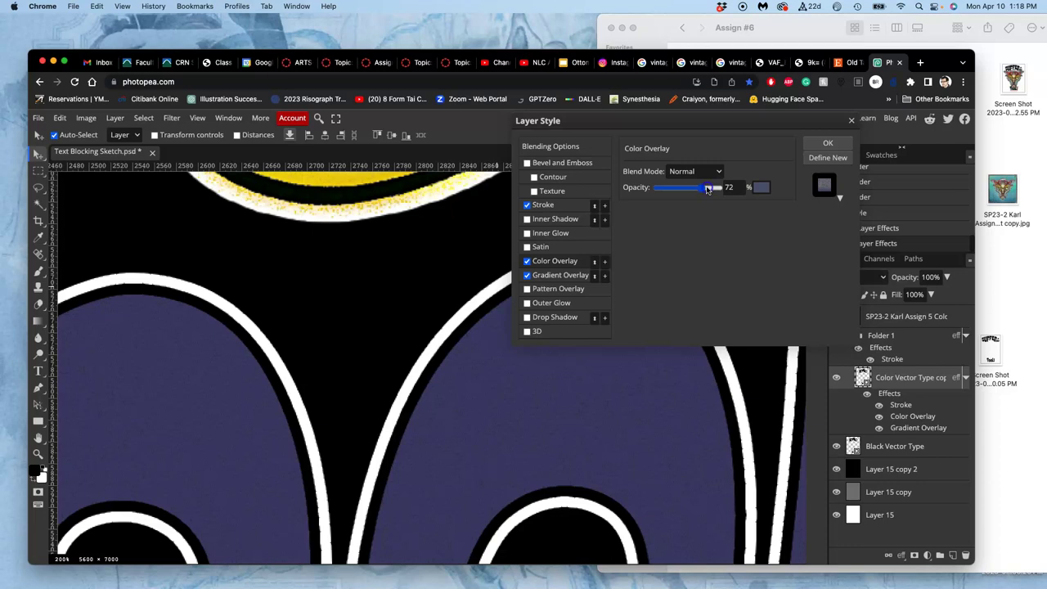
click(561, 276)
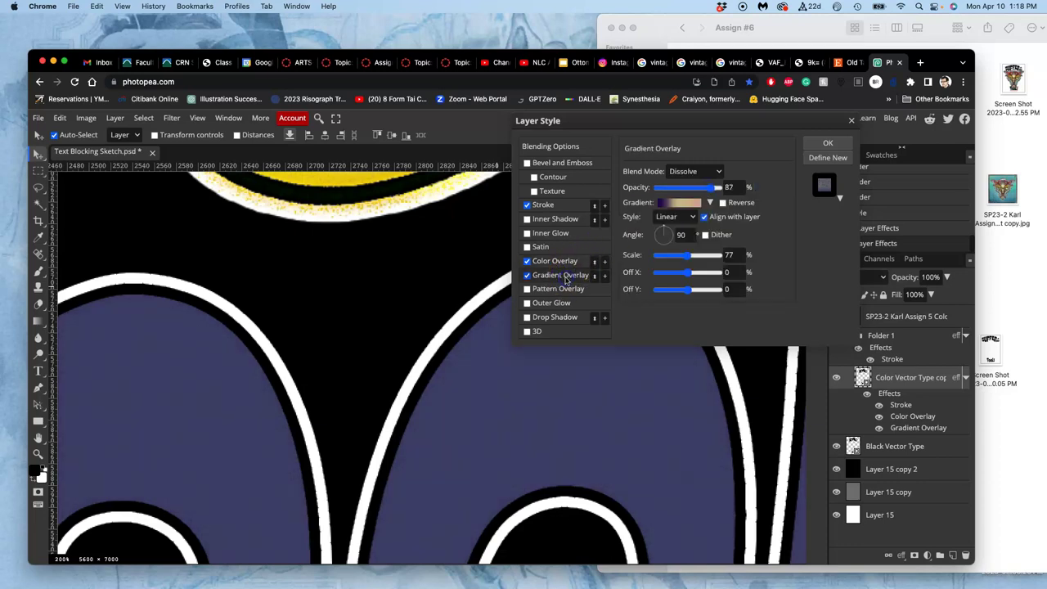
drag(716, 189, 705, 191)
click(565, 261)
click(708, 200)
drag(708, 200, 701, 190)
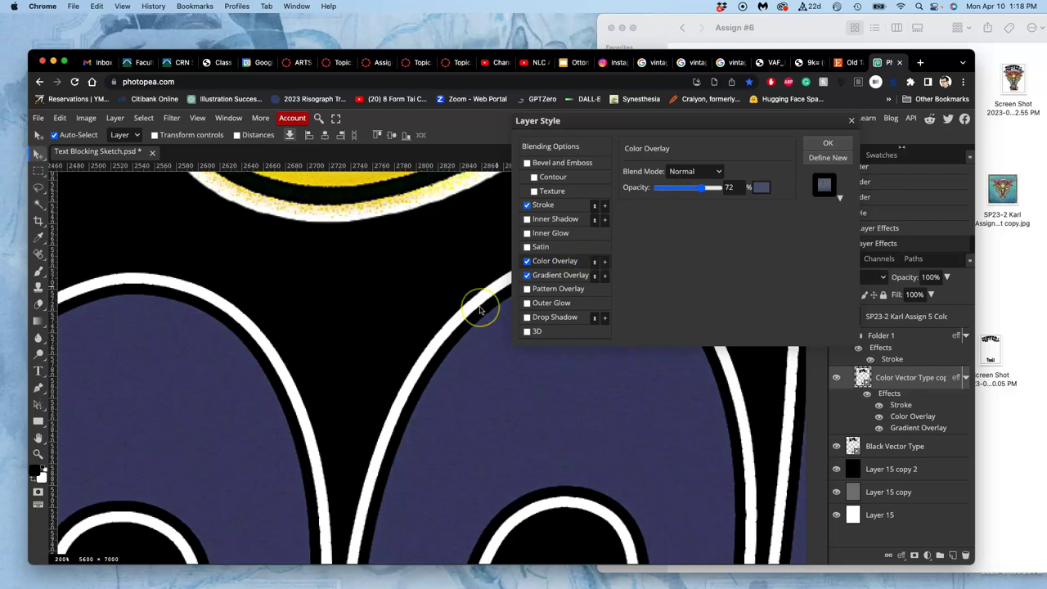
scroll(482, 303, down, 3)
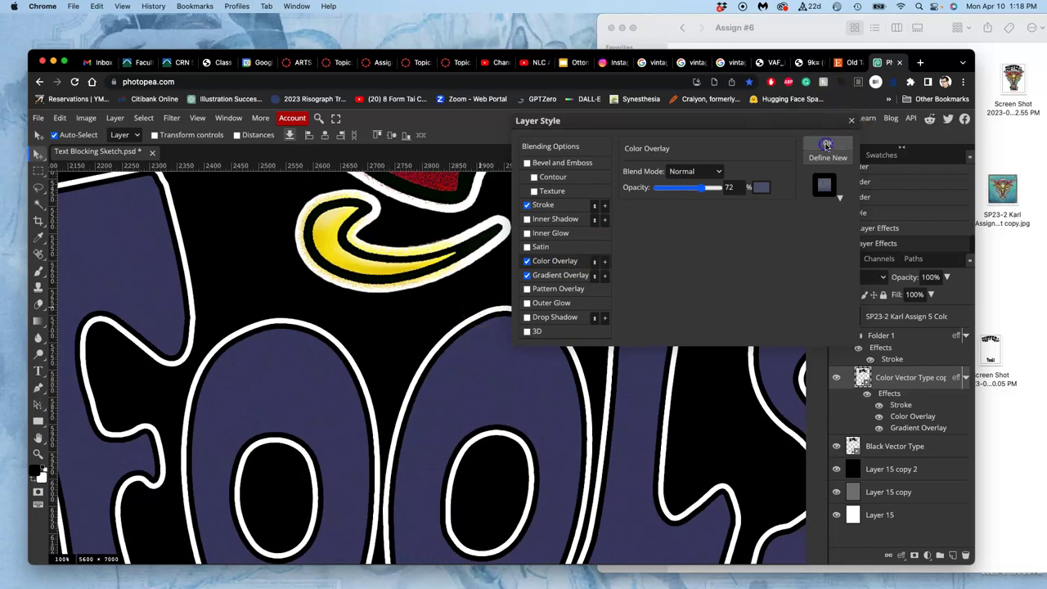
Confirm the Layer Style with Enter and zoom out to review the whole poster.
key(Return)
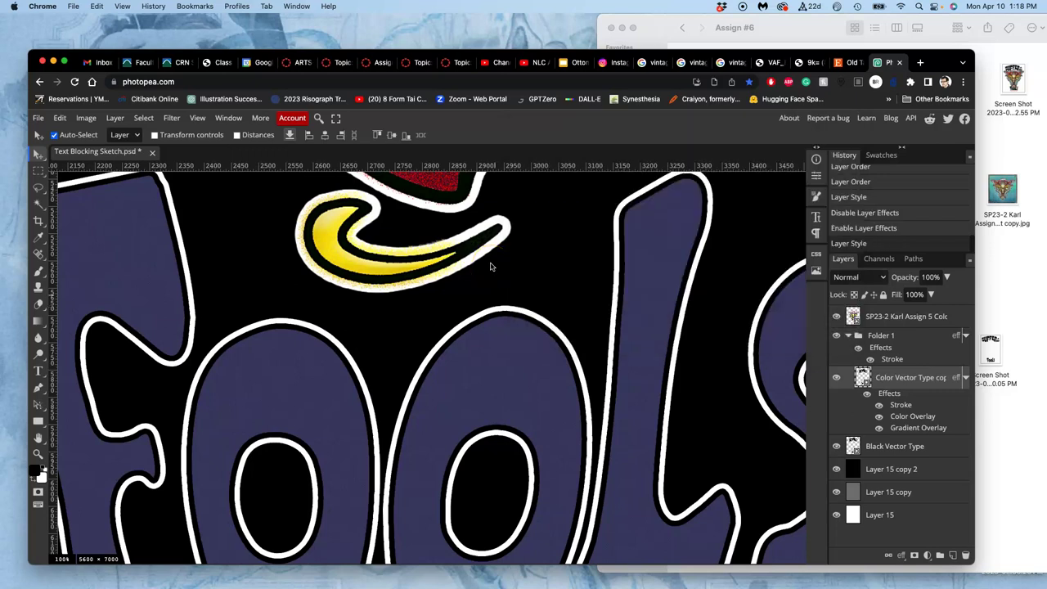
scroll(490, 267, down, 1)
scroll(491, 267, down, 2)
scroll(491, 267, up, 6)
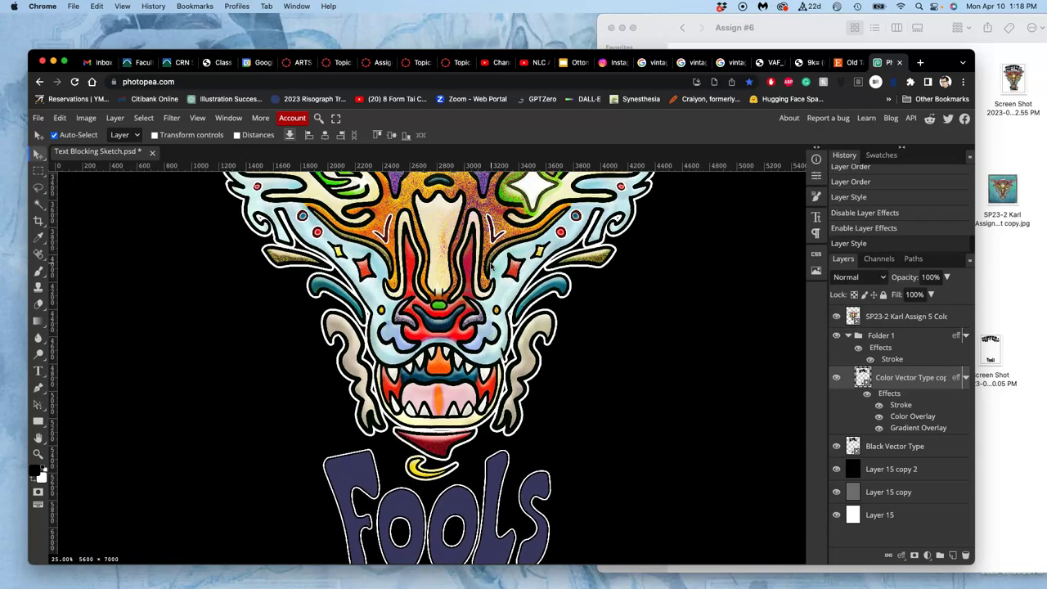
scroll(491, 267, up, 6)
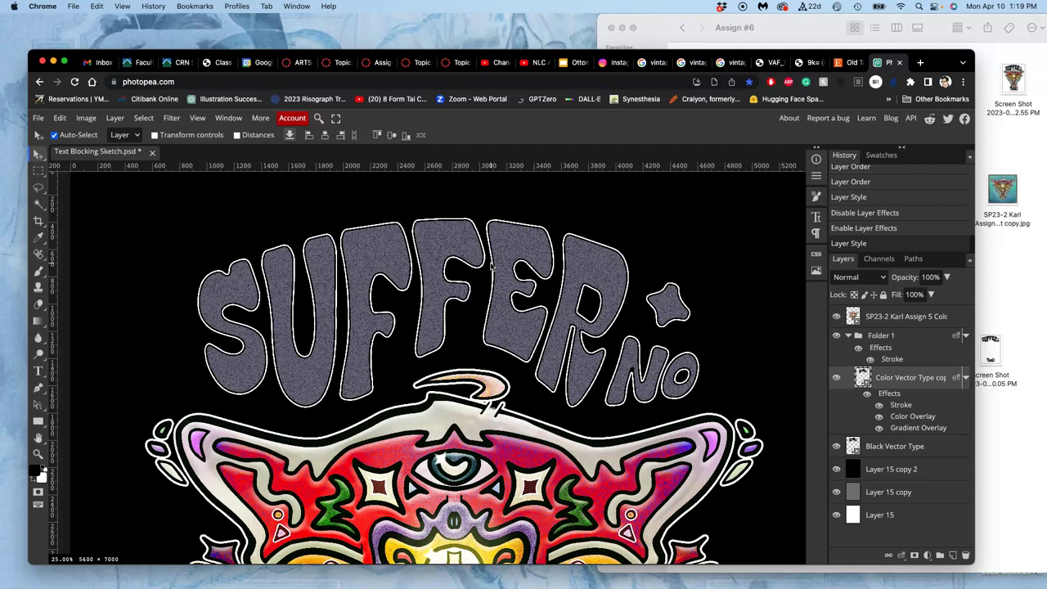
scroll(579, 370, down, 20)
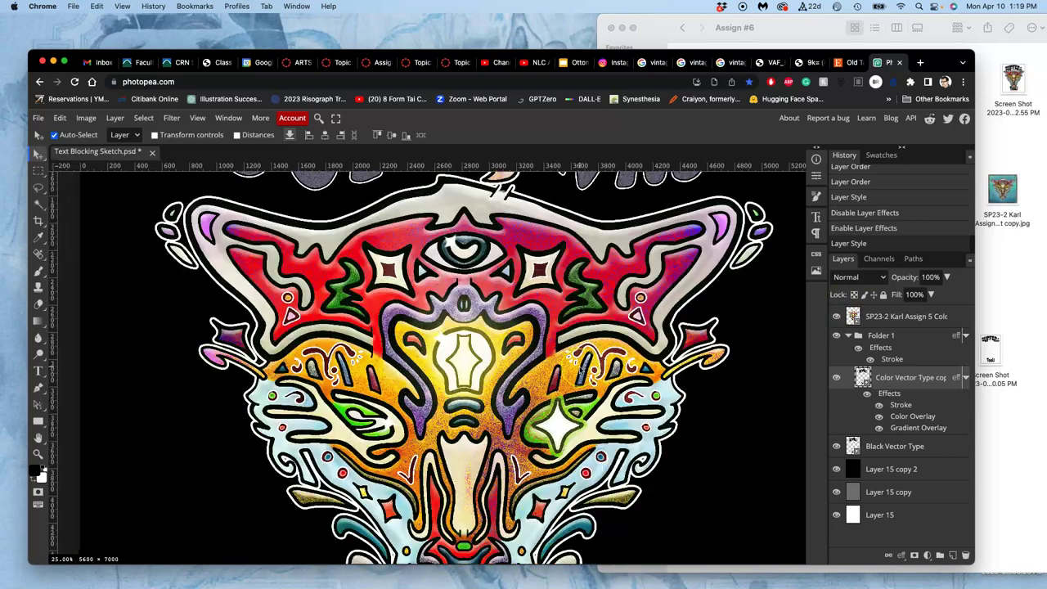
scroll(579, 371, down, 8)
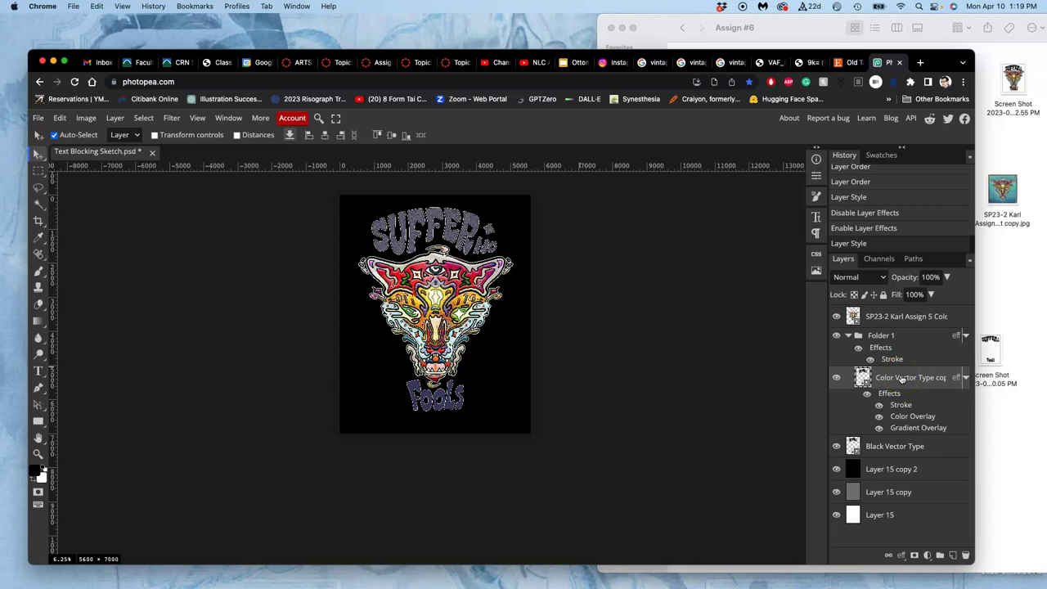
Duplicate the Color Vector Type layer and bring up the copy's Color Overlay settings.
key(super+j)
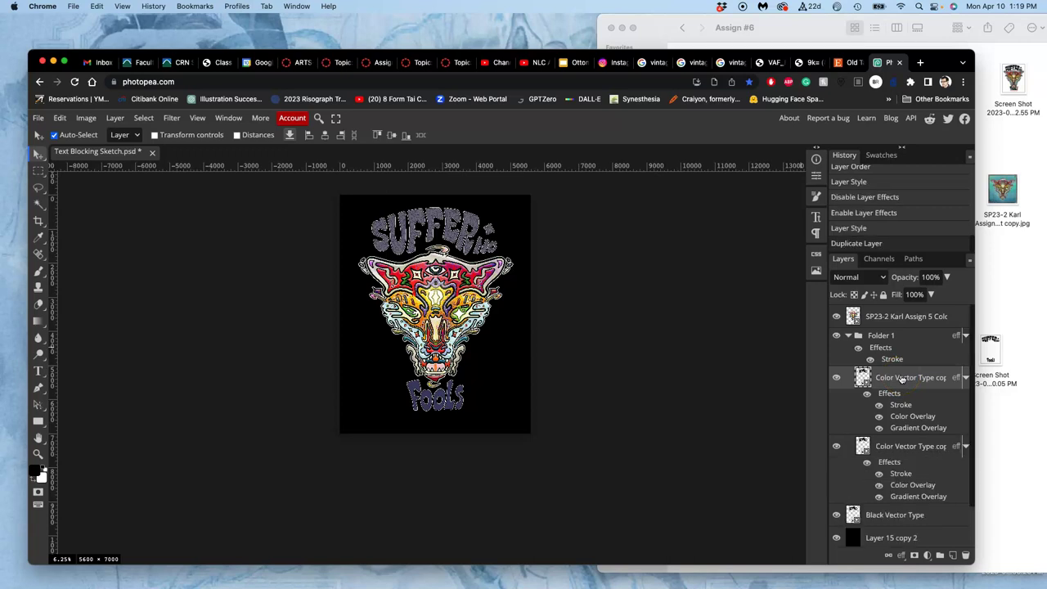
double_click(921, 418)
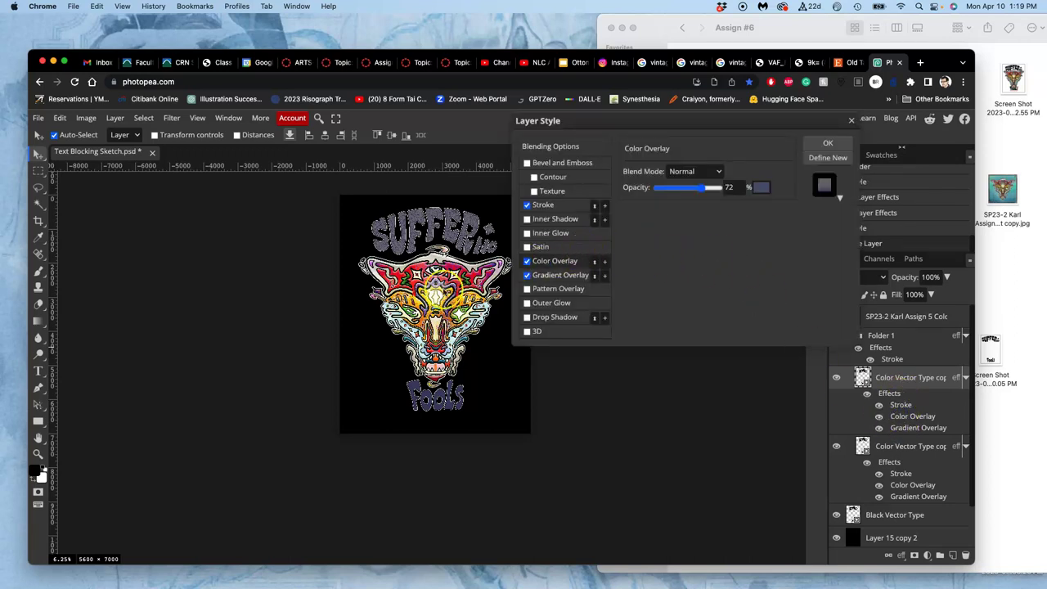
scroll(433, 311, up, 5)
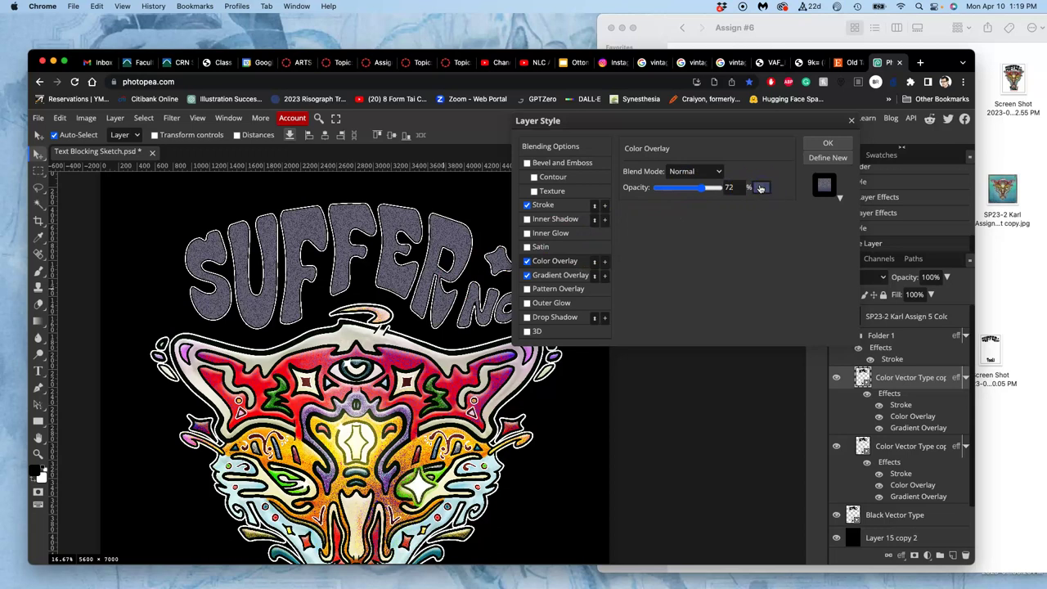
Change the copy's Color Overlay colour from slate blue to tan brown #937b51.
click(759, 188)
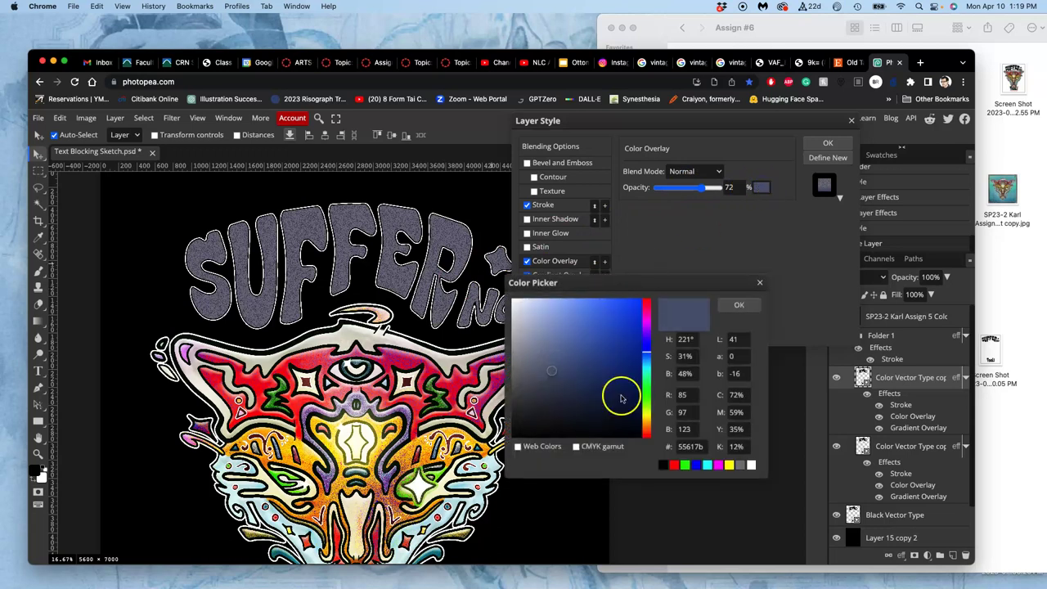
click(597, 338)
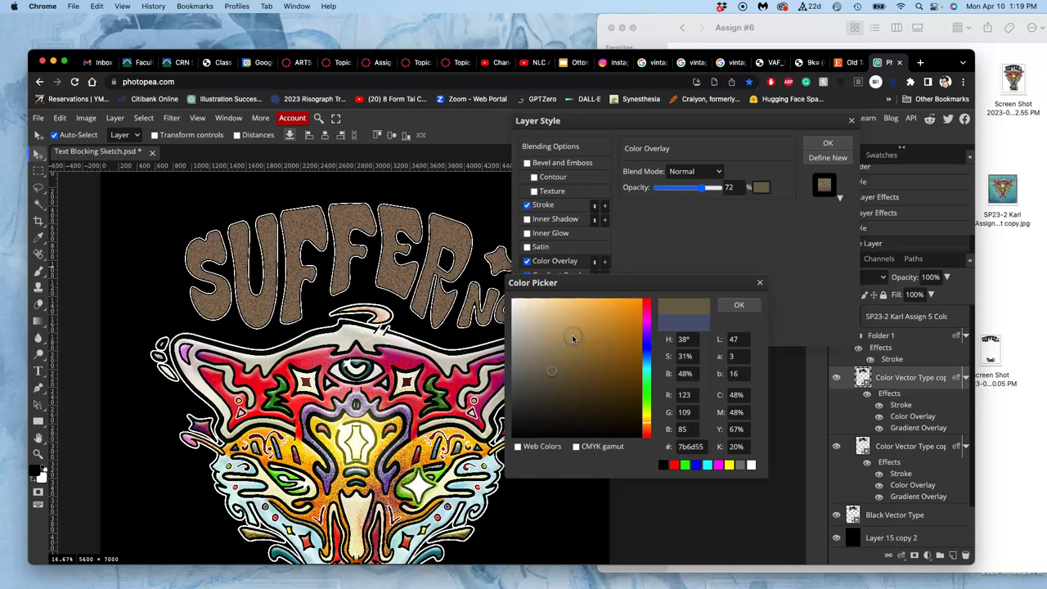
click(572, 337)
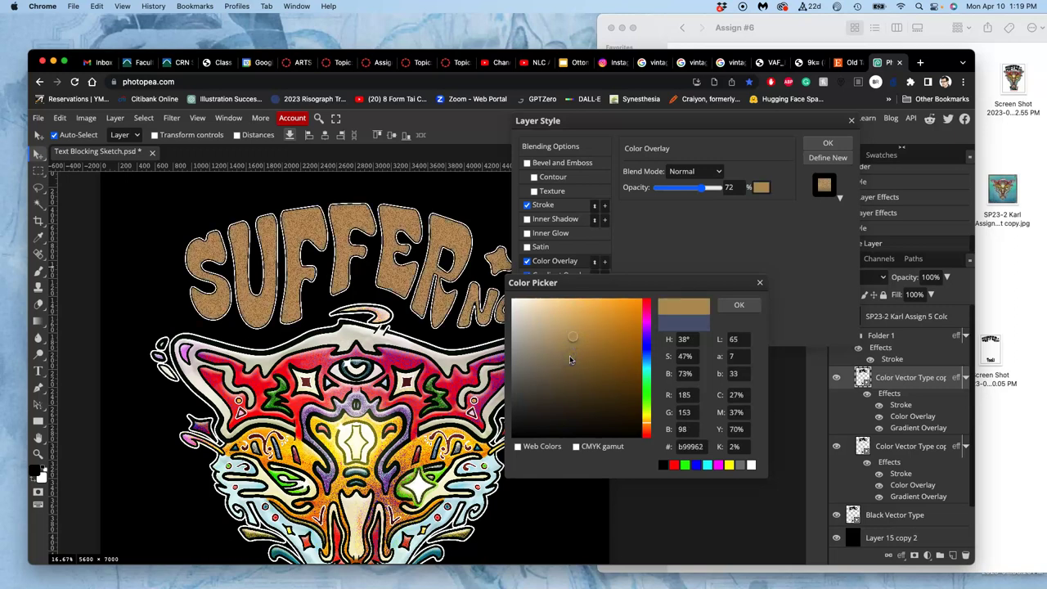
click(570, 358)
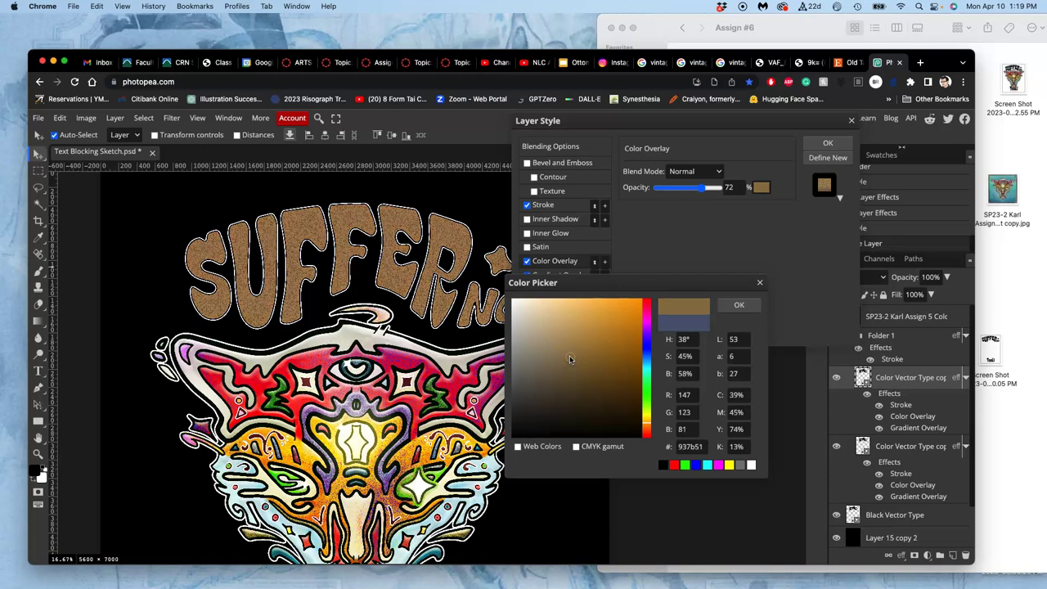
click(738, 305)
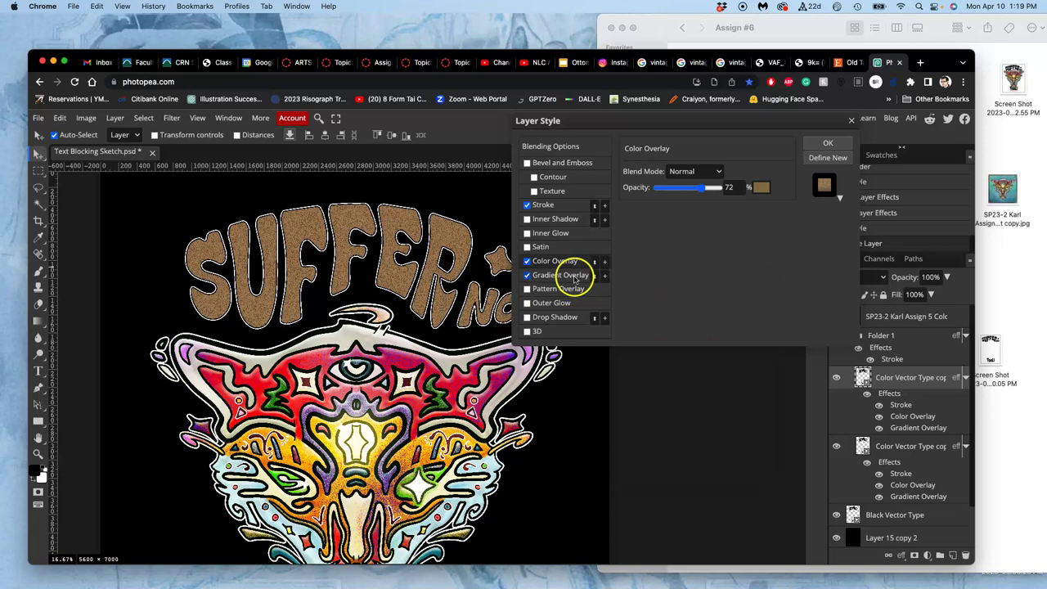
Apply the yellow-orange-red preset to the Gradient Overlay and reverse it, turning SUFFER speckled gold.
click(674, 193)
click(556, 276)
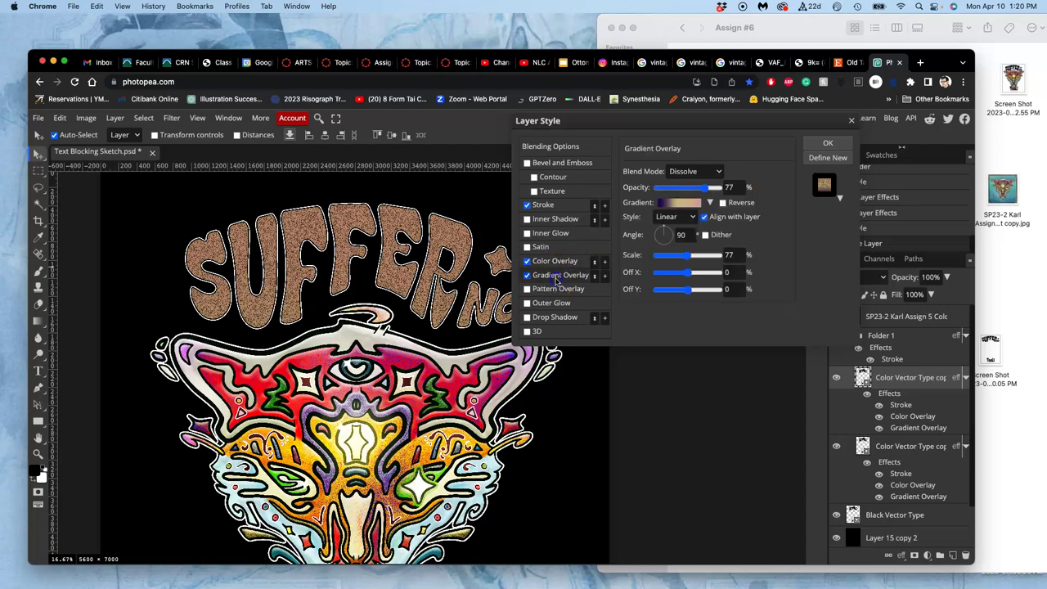
click(709, 202)
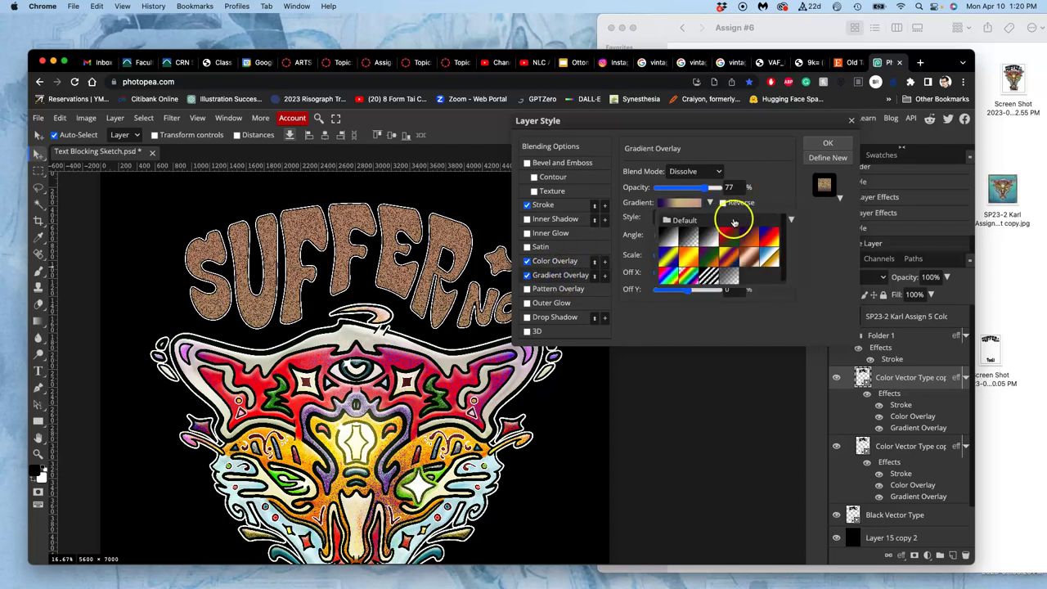
scroll(682, 275, down, 1)
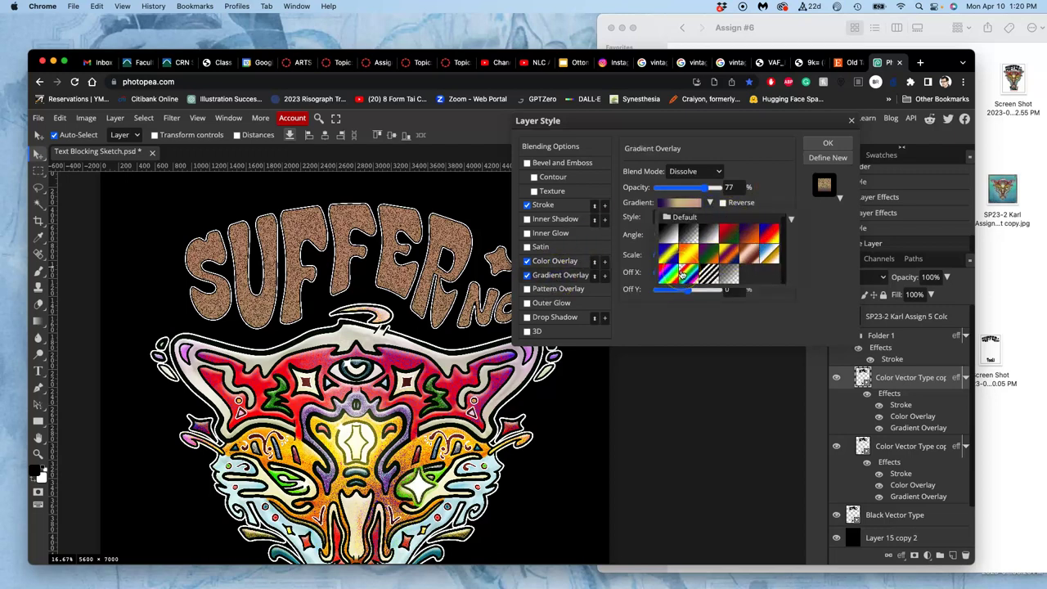
click(730, 256)
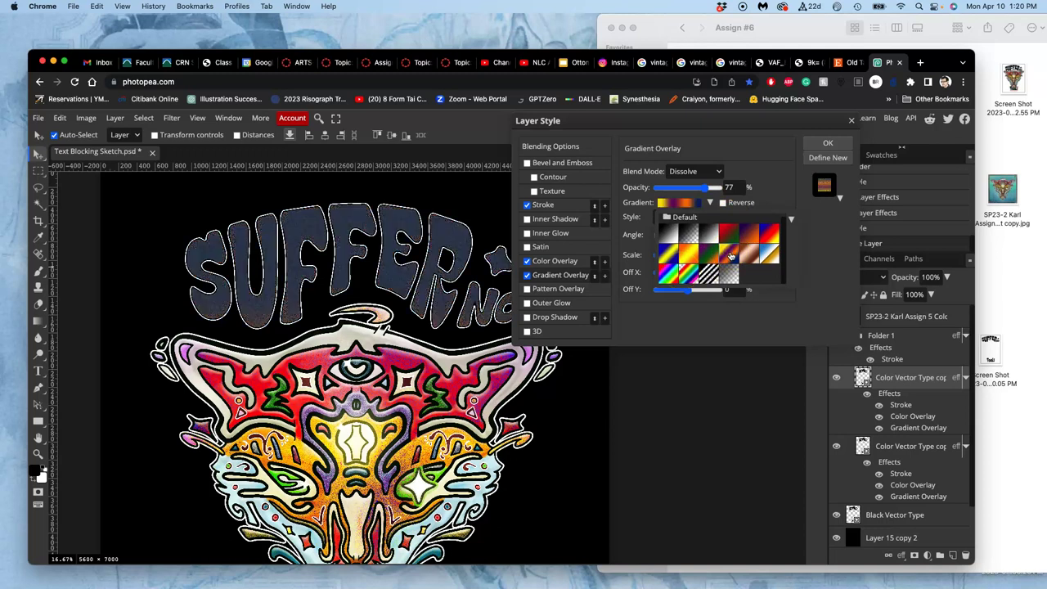
click(723, 203)
click(723, 203)
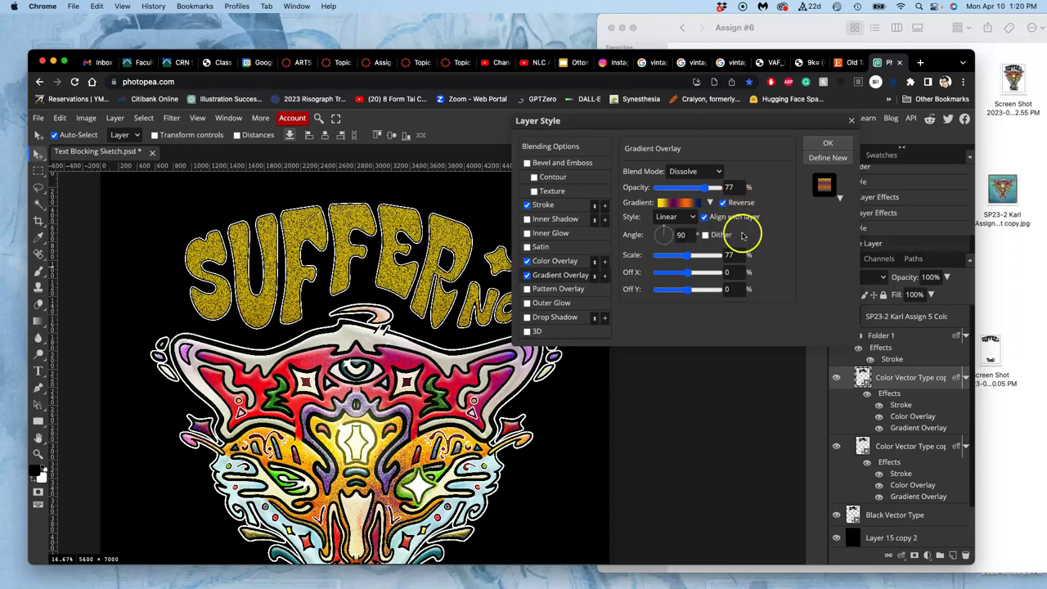
Move the overlay gradient's purple stop from 35% to 27%, closer to the yellow stop.
click(682, 204)
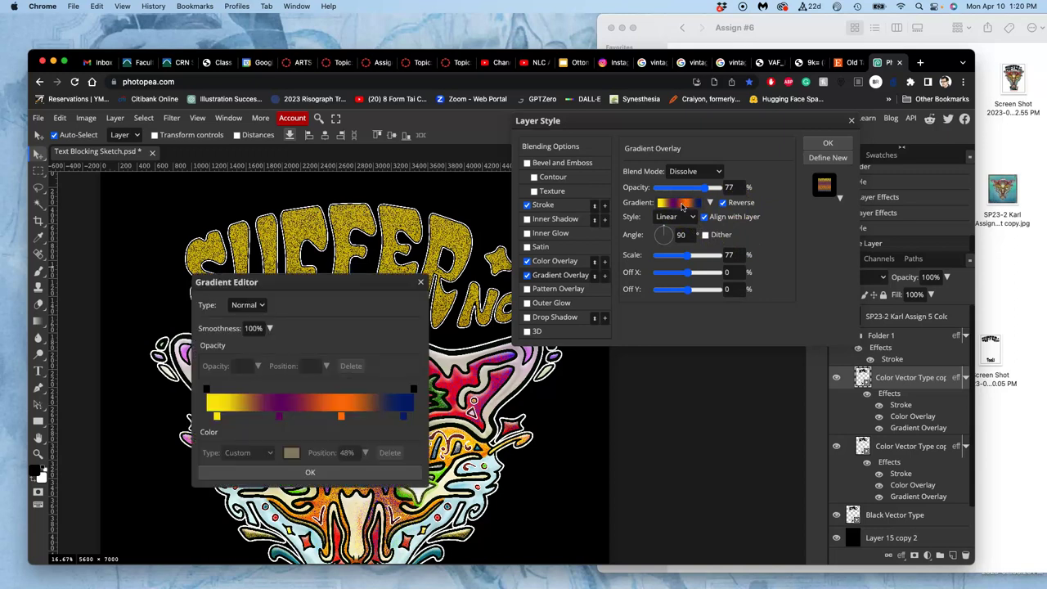
click(215, 416)
click(215, 416)
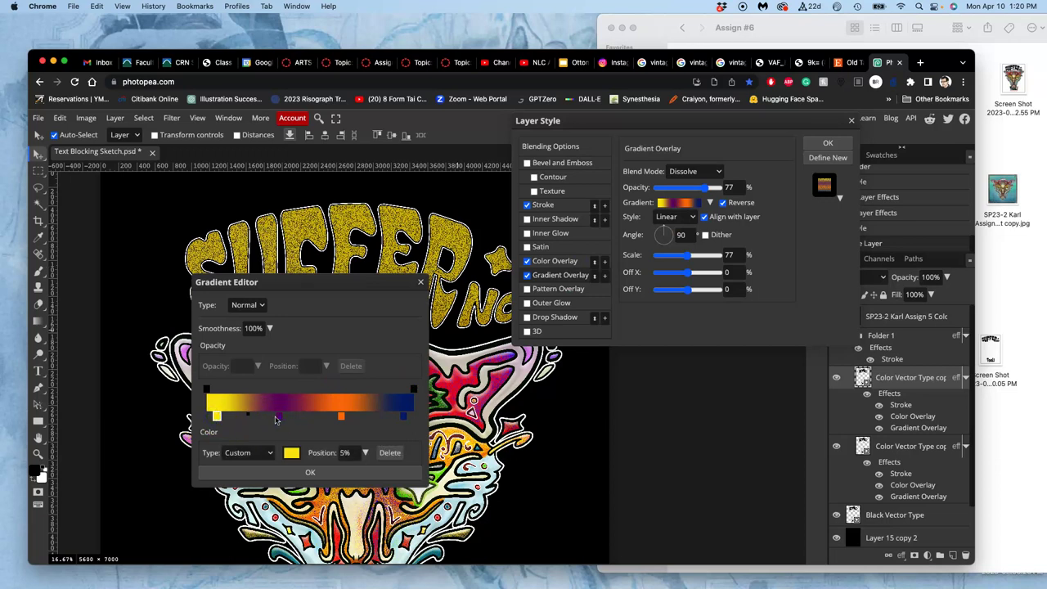
click(278, 417)
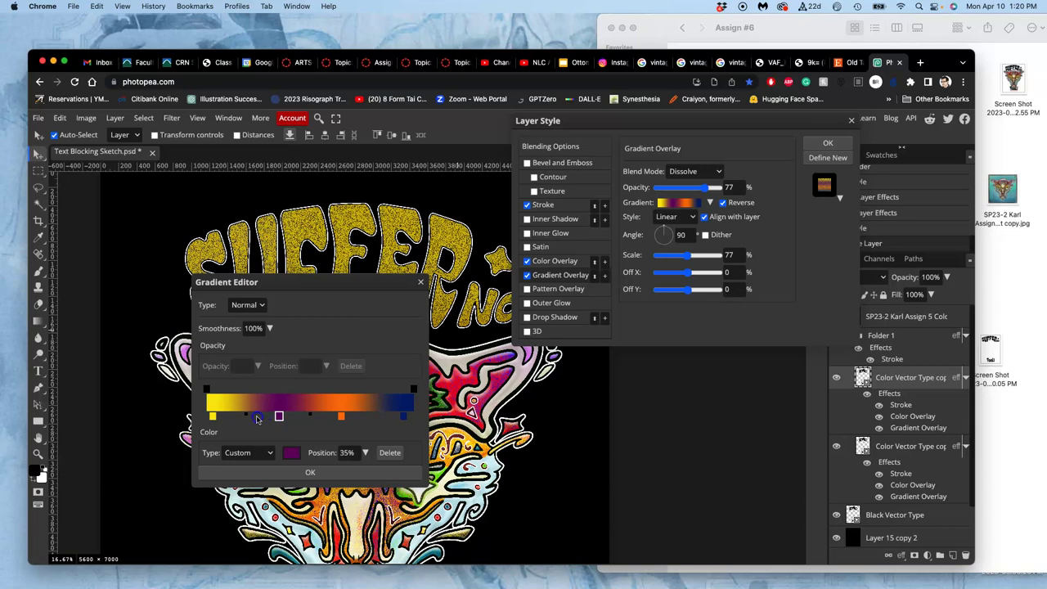
drag(256, 418, 257, 417)
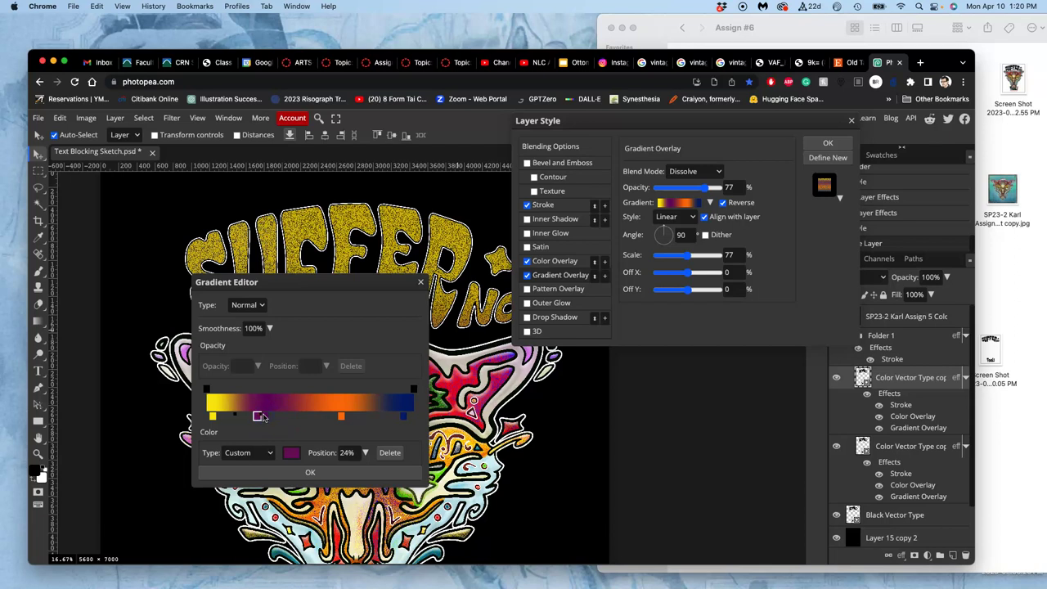
click(278, 417)
click(348, 446)
drag(364, 452, 341, 419)
click(318, 475)
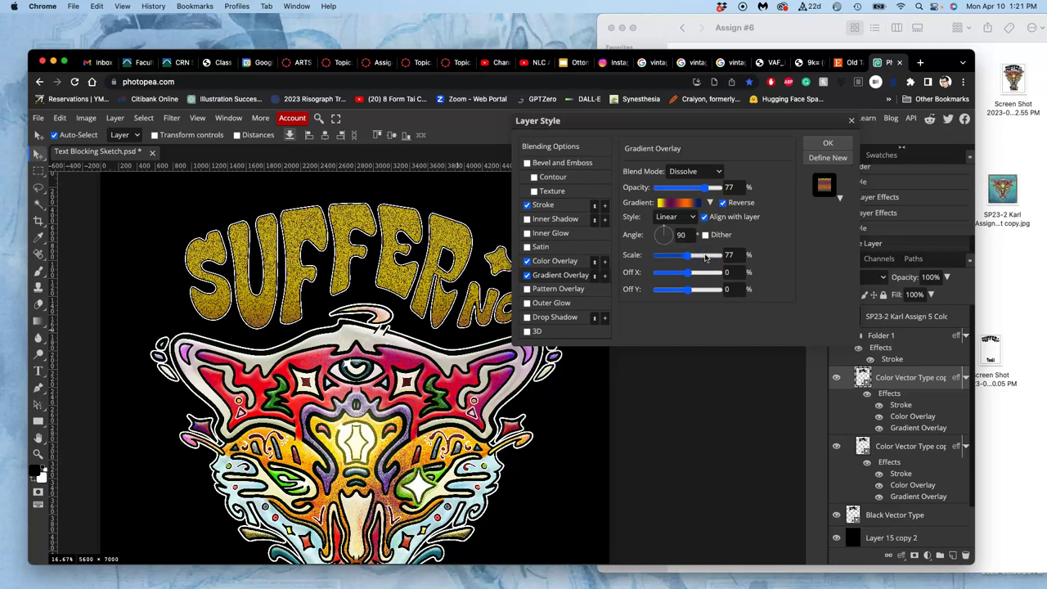
Try Gradient Overlay scale values such as 262%, 158% and 86% on the slider.
click(705, 255)
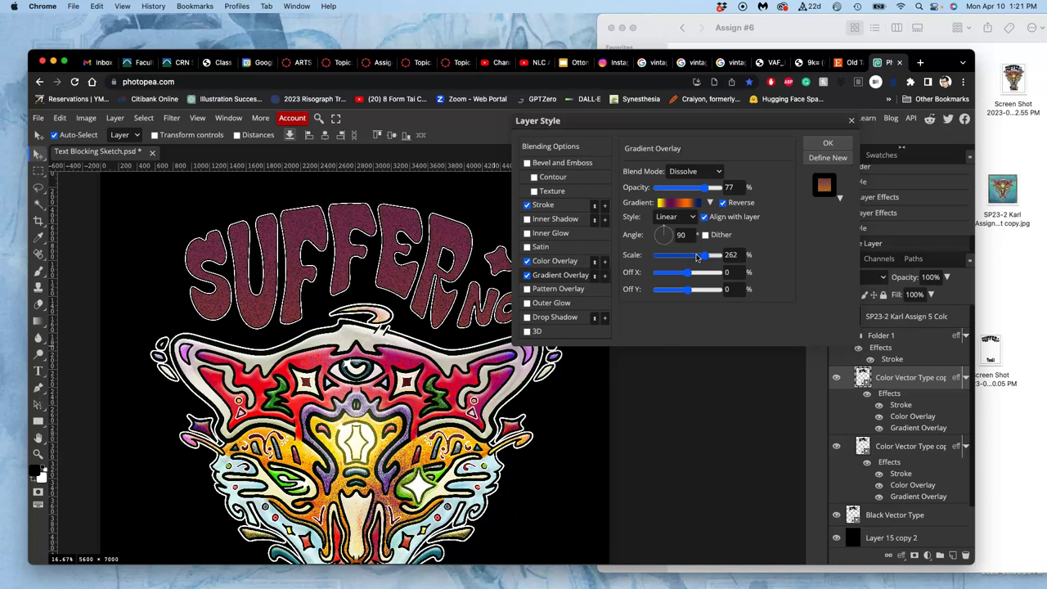
click(696, 256)
click(691, 260)
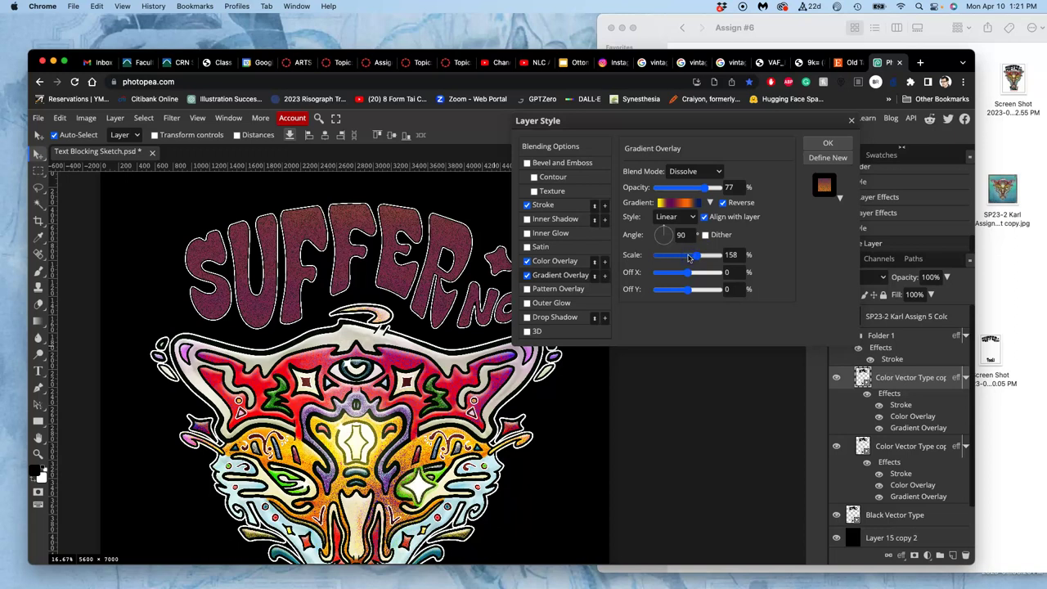
click(687, 259)
click(431, 335)
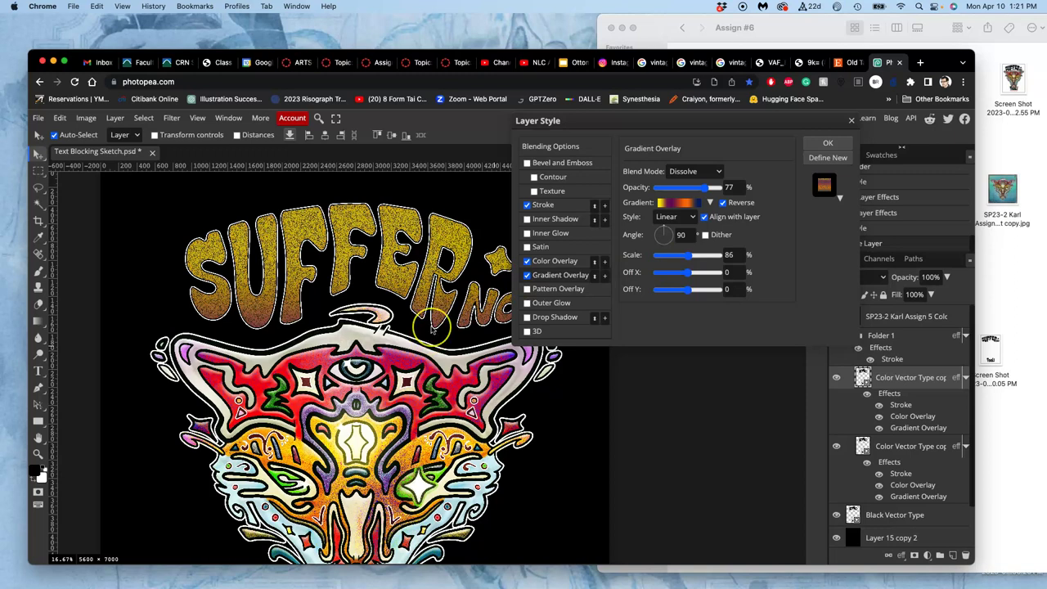
scroll(430, 333, down, 4)
drag(690, 256, 699, 259)
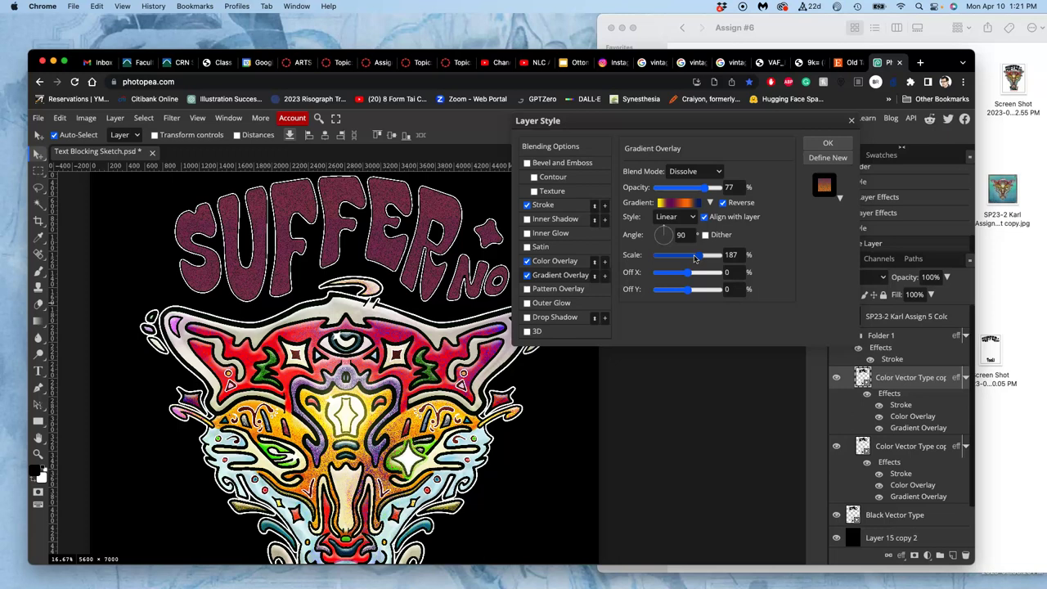
Enter gradient scale values of 150%, then 130%, and finally settle on 122%.
click(732, 256)
text(150)
click(731, 248)
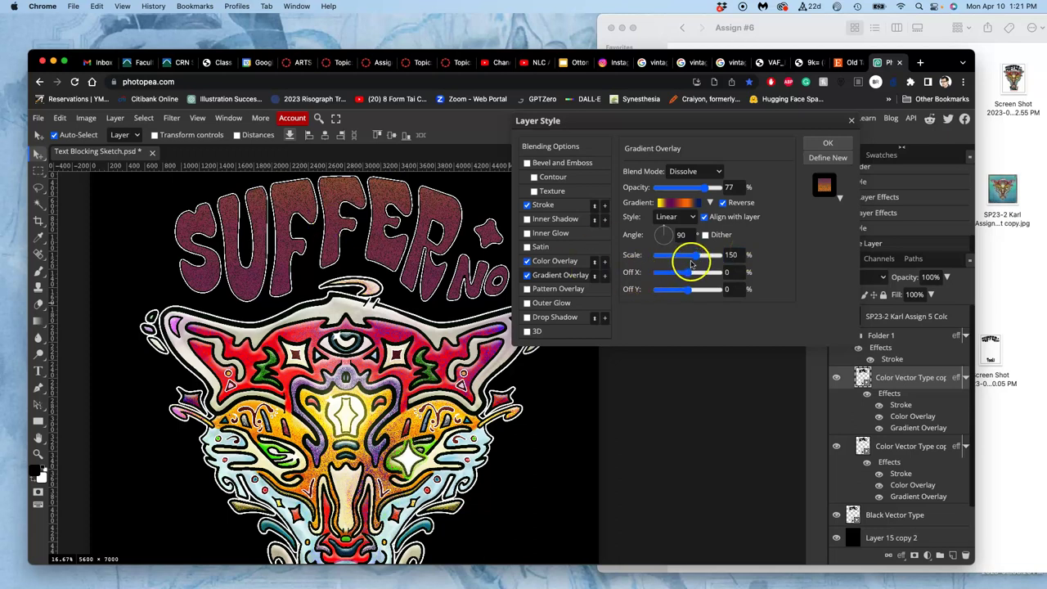
click(725, 260)
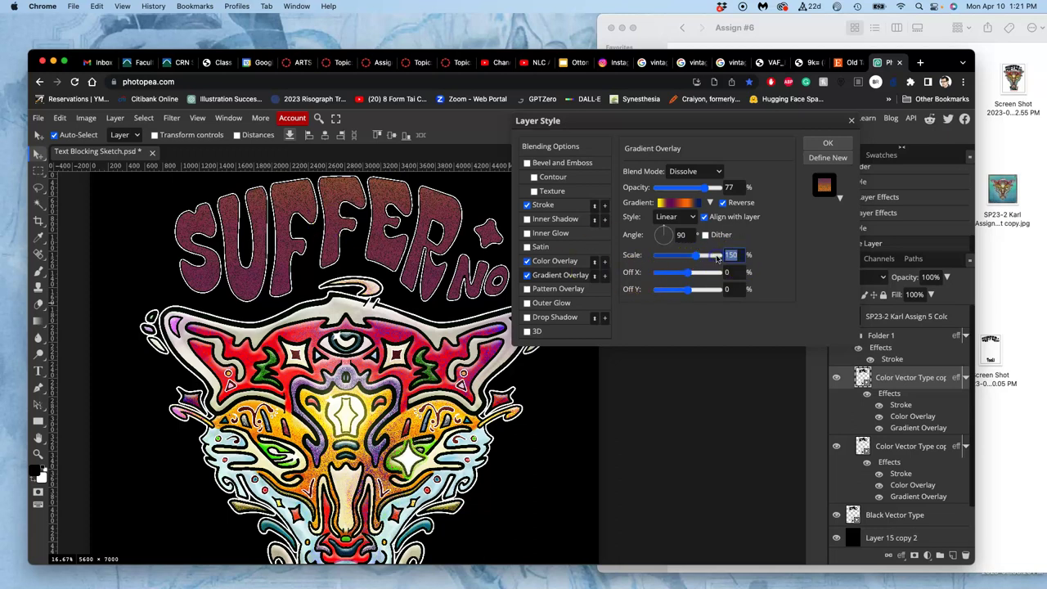
text(1)
click(769, 258)
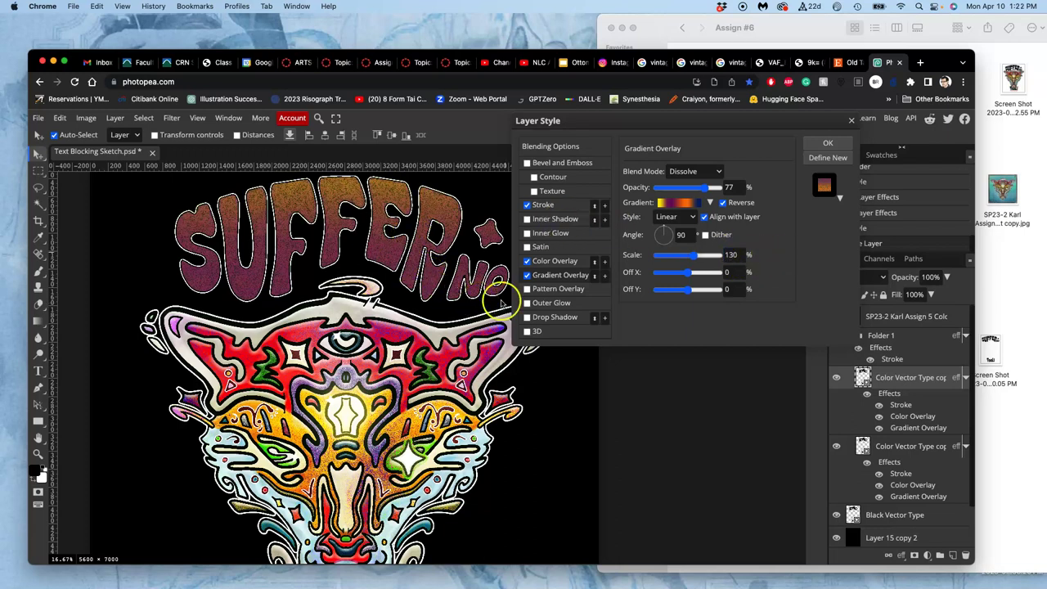
drag(737, 253, 715, 256)
text(122)
click(728, 271)
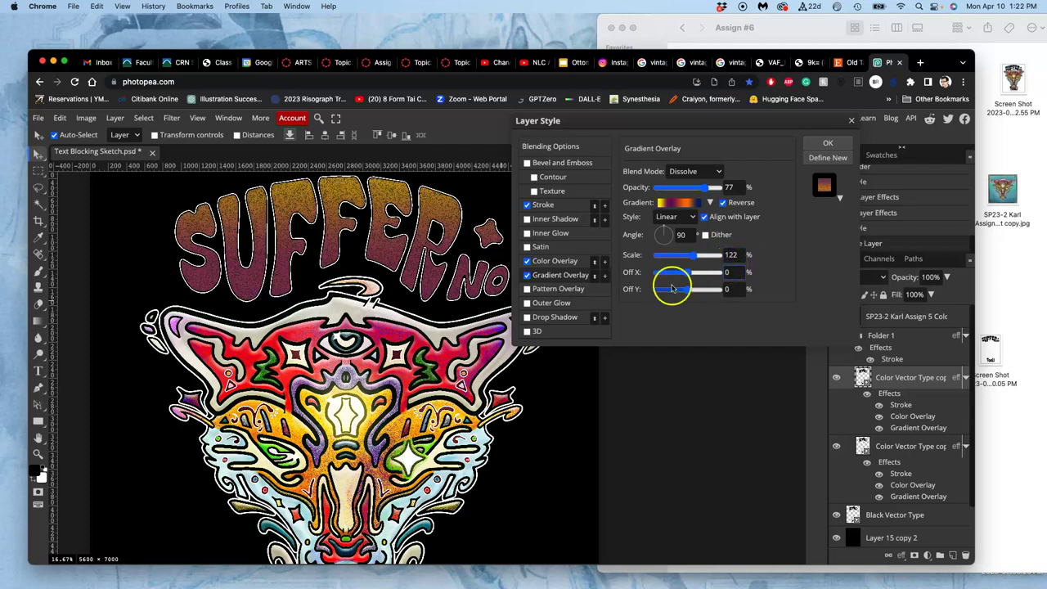
scroll(442, 360, down, 8)
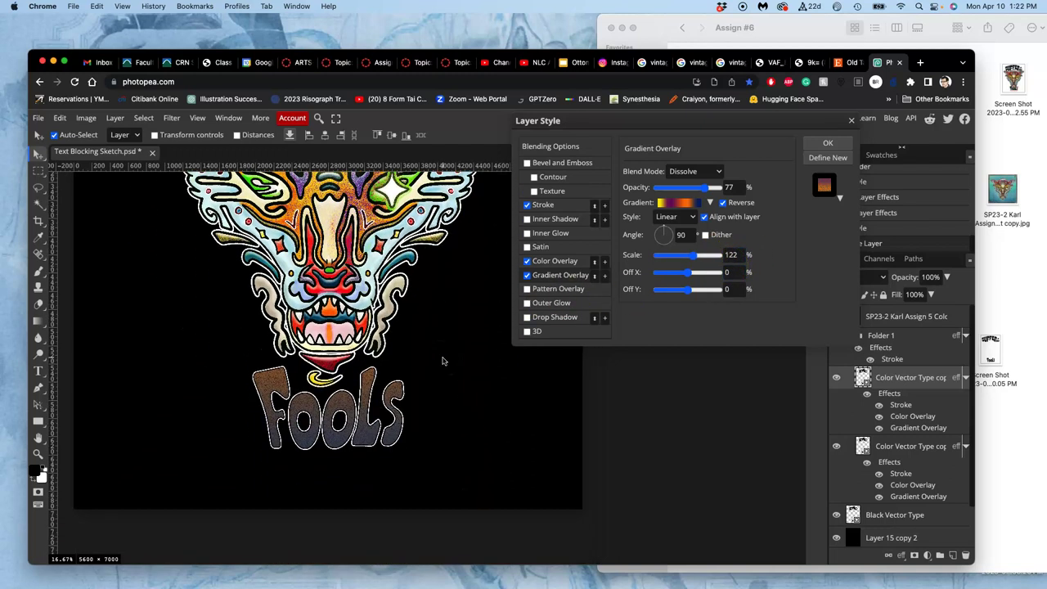
scroll(289, 372, up, 10)
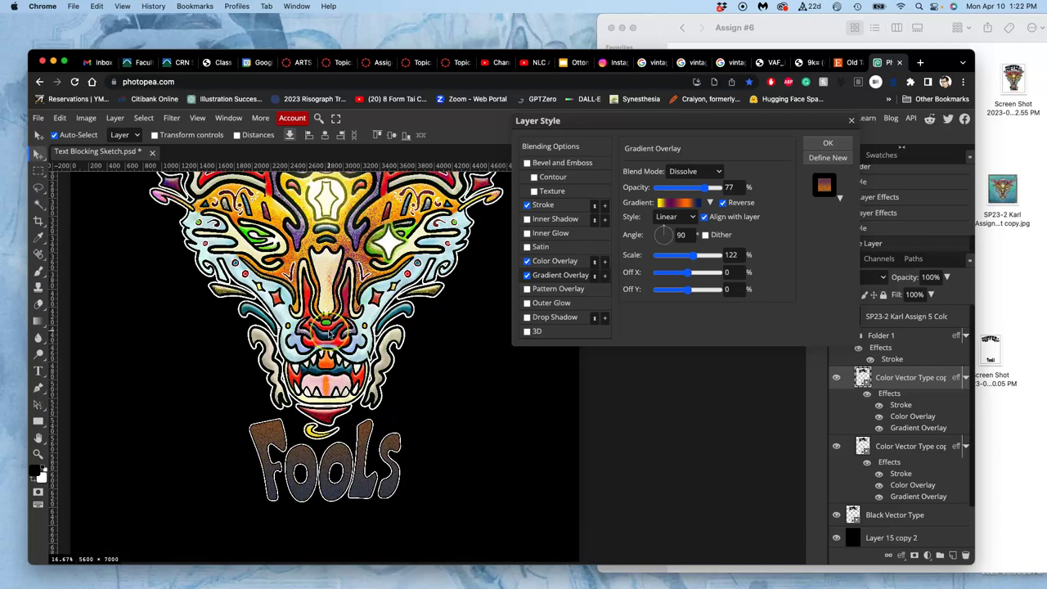